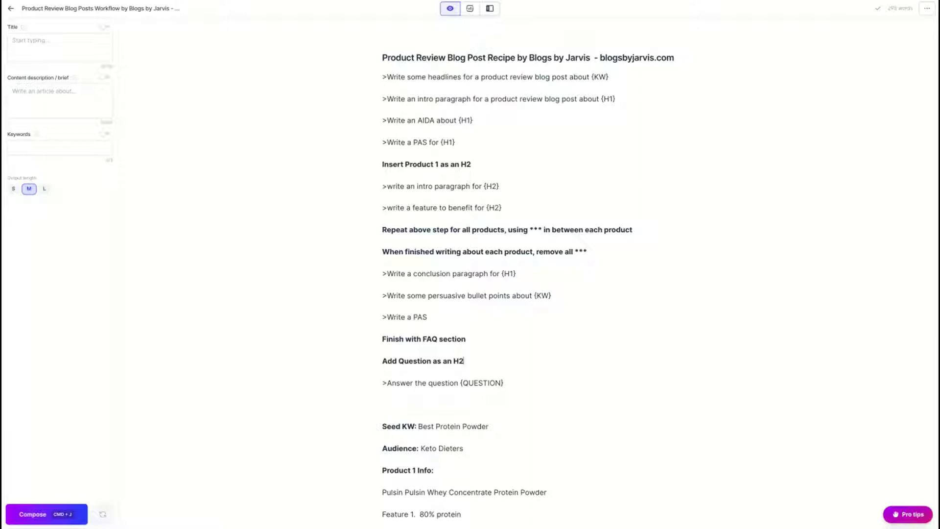
- Review the recipe's command list, seed keyword, audience and both products' features and benefits, through to the *** separator above the working commands
drag(382, 76, 504, 382)
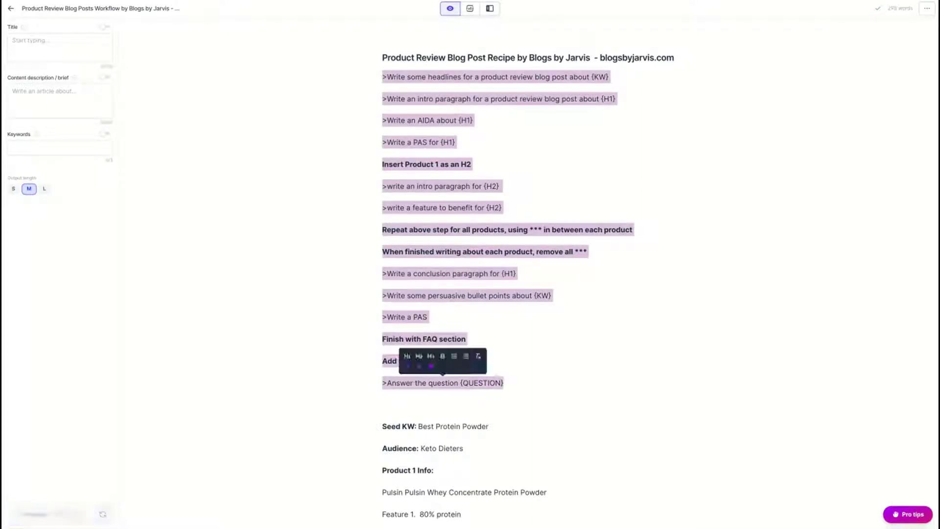
click(503, 383)
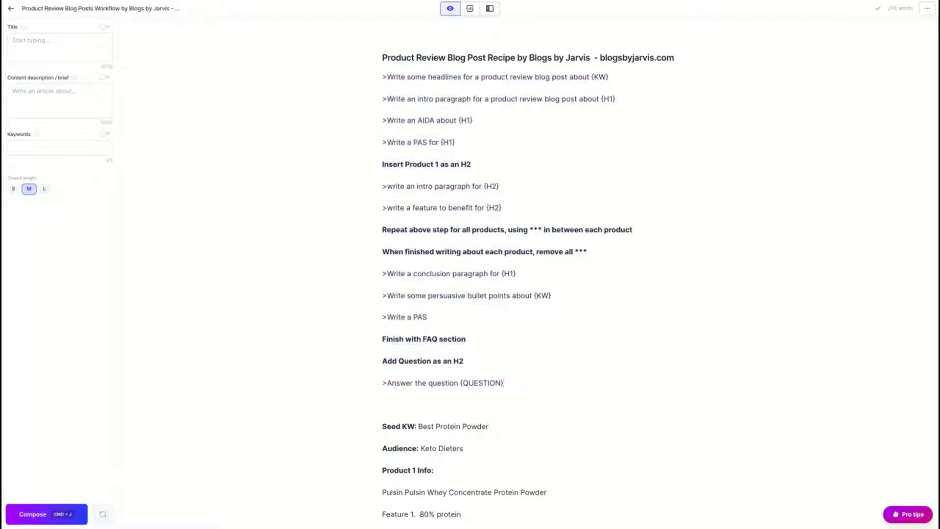
scroll(660, 273, down, 1)
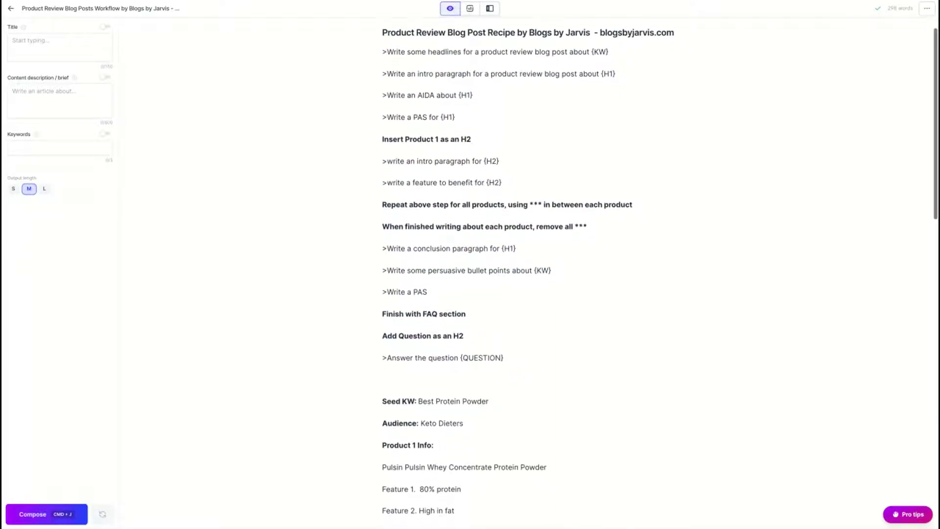
scroll(660, 273, down, 3)
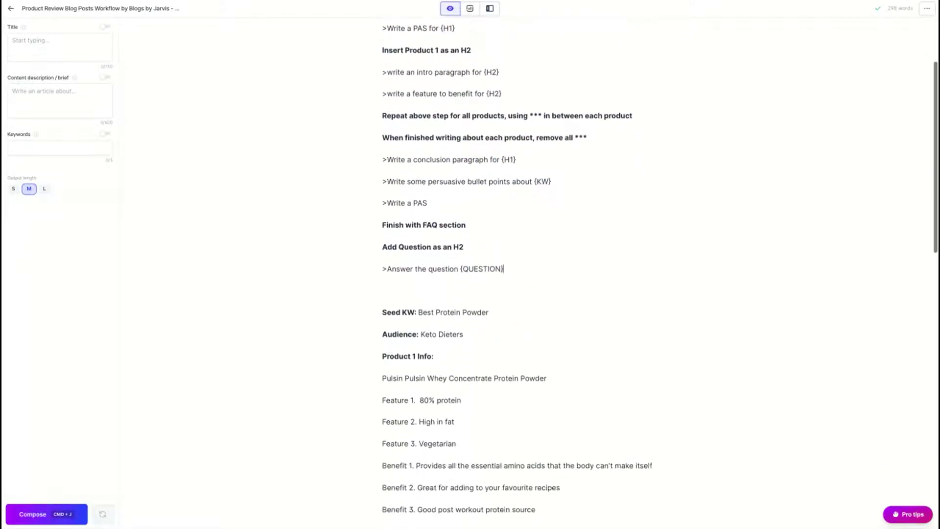
scroll(660, 273, down, 6)
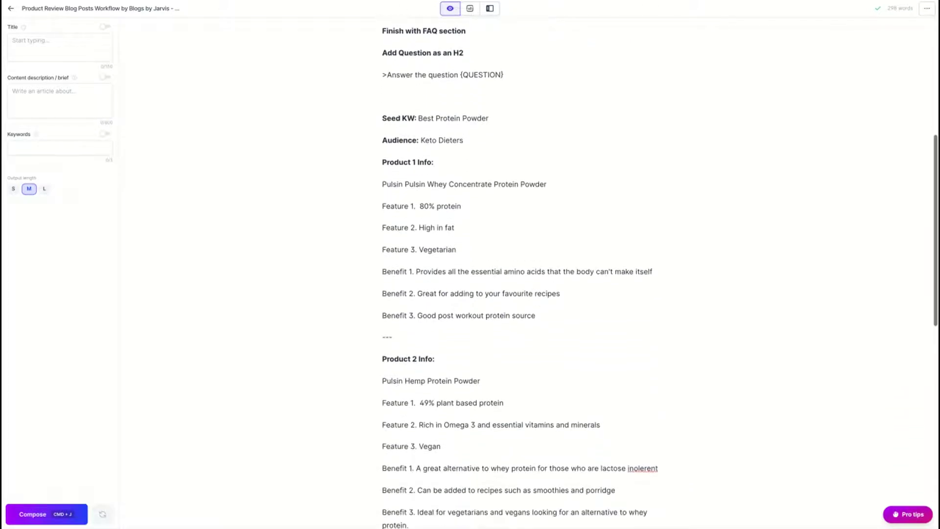
scroll(660, 273, down, 2)
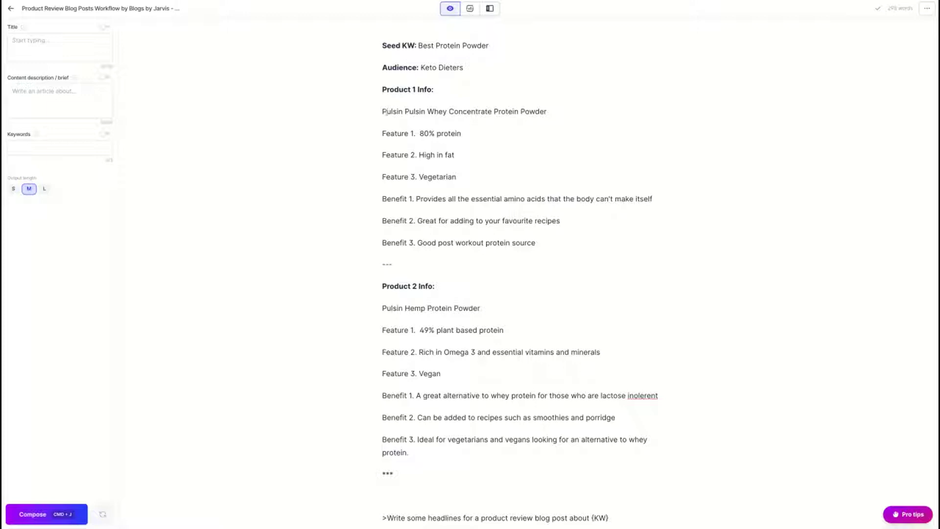
drag(383, 112, 530, 130)
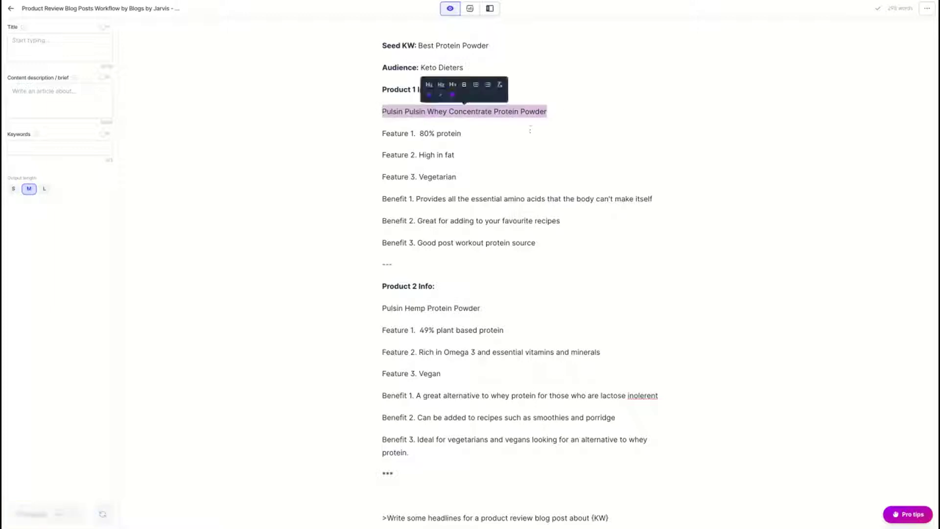
click(516, 135)
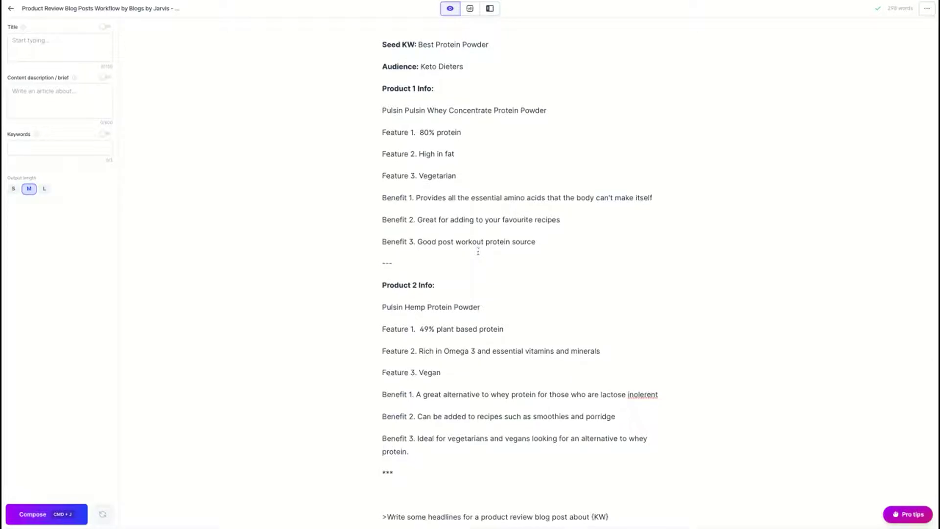
scroll(478, 250, down, 2)
scroll(478, 250, down, 2)
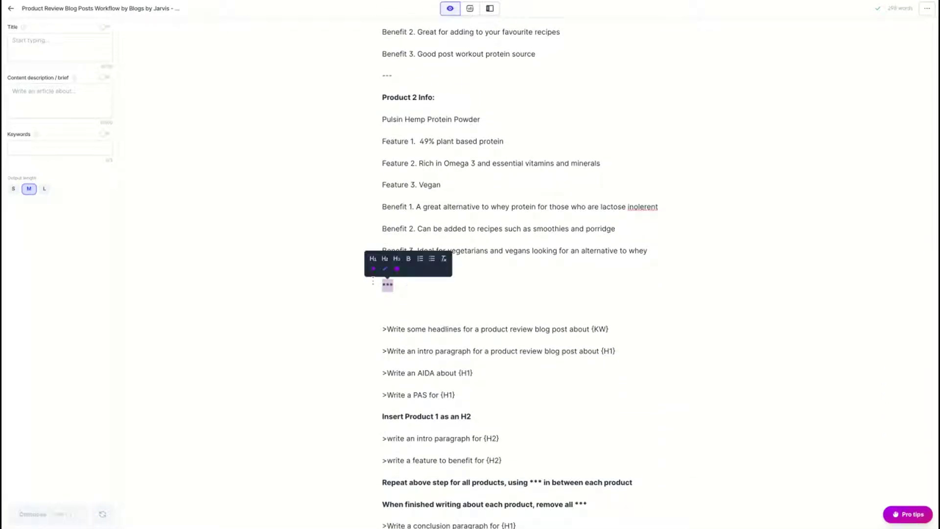
click(414, 292)
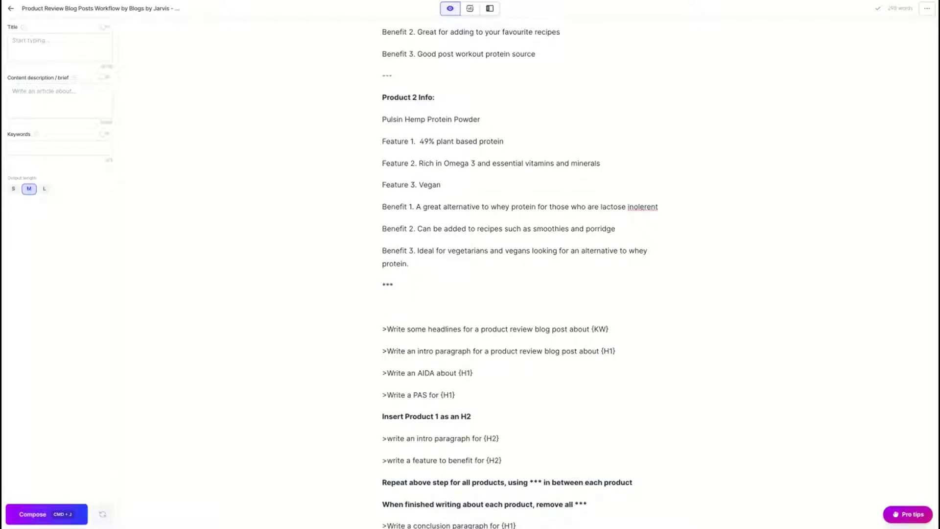
scroll(477, 250, down, 1)
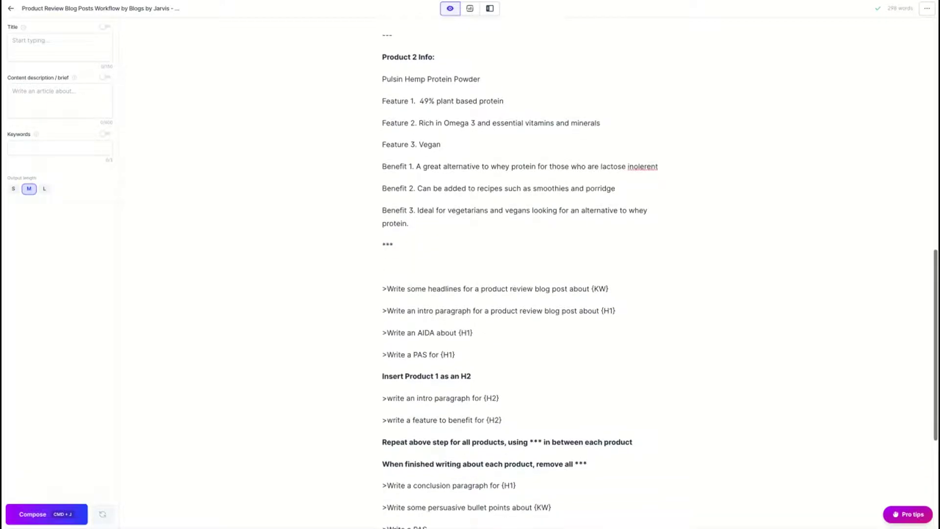
- Replace {KW} in the working headlines command with the copied seed keyword, adding Keto so it reads "Best Keto Protein Powder"
scroll(463, 130, up, 11)
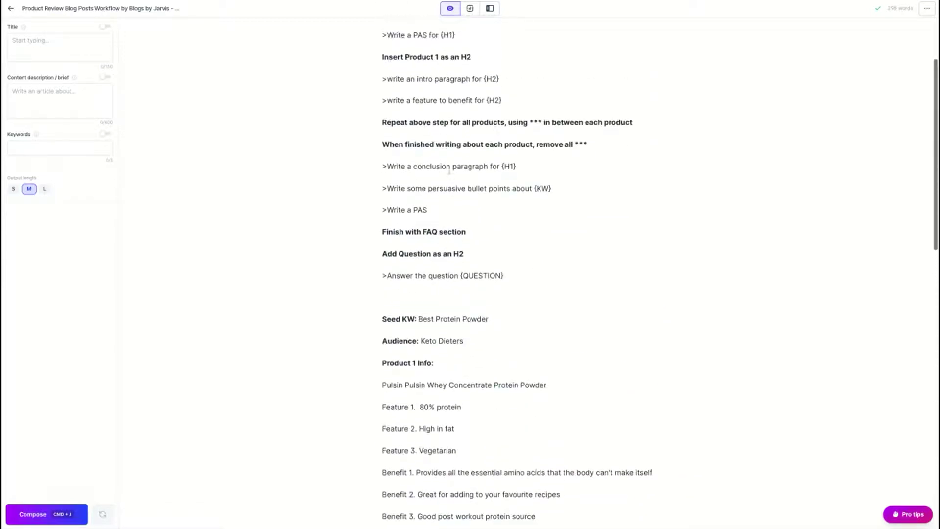
scroll(468, 101, up, 2)
scroll(466, 101, down, 1)
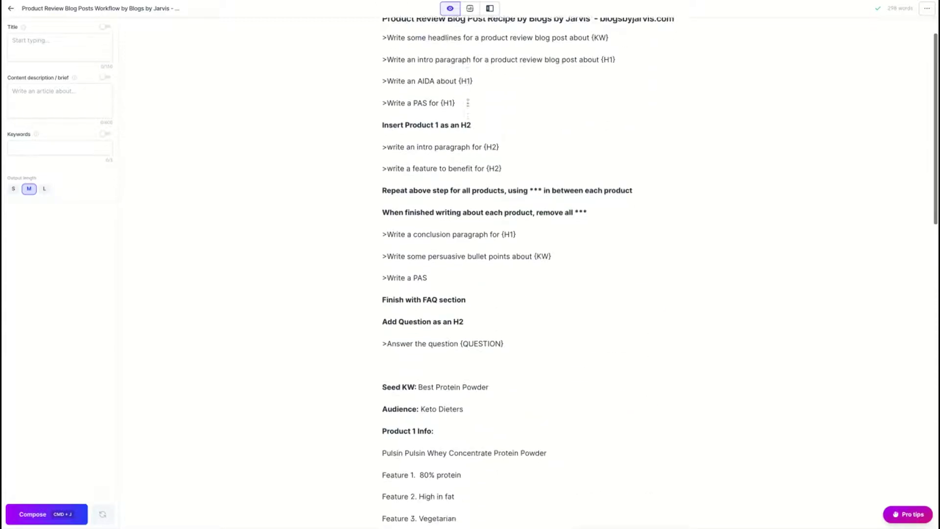
drag(487, 374, 419, 374)
key(super+c)
scroll(484, 397, down, 12)
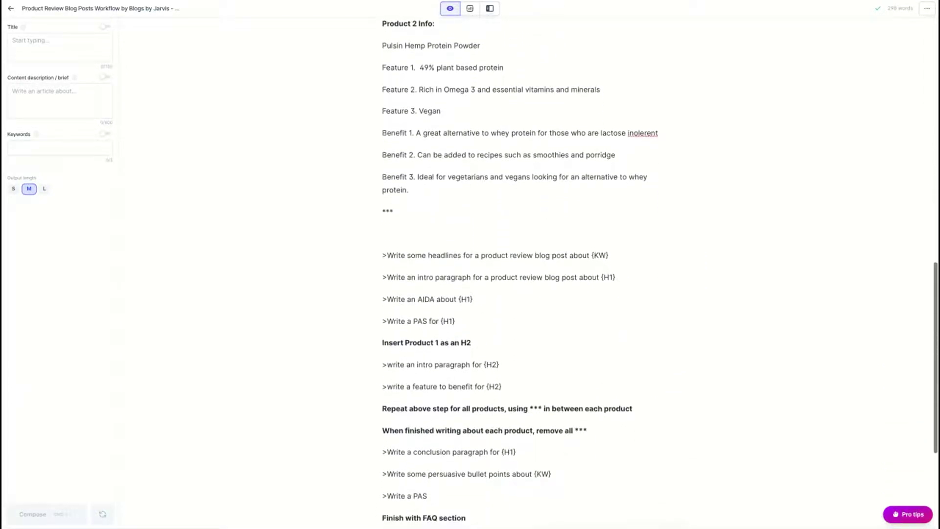
double_click(600, 255)
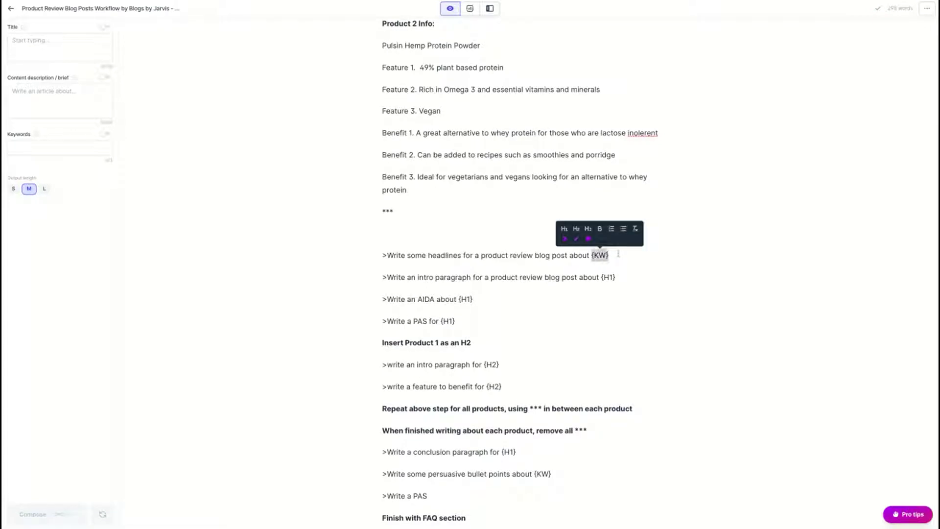
key(super+v)
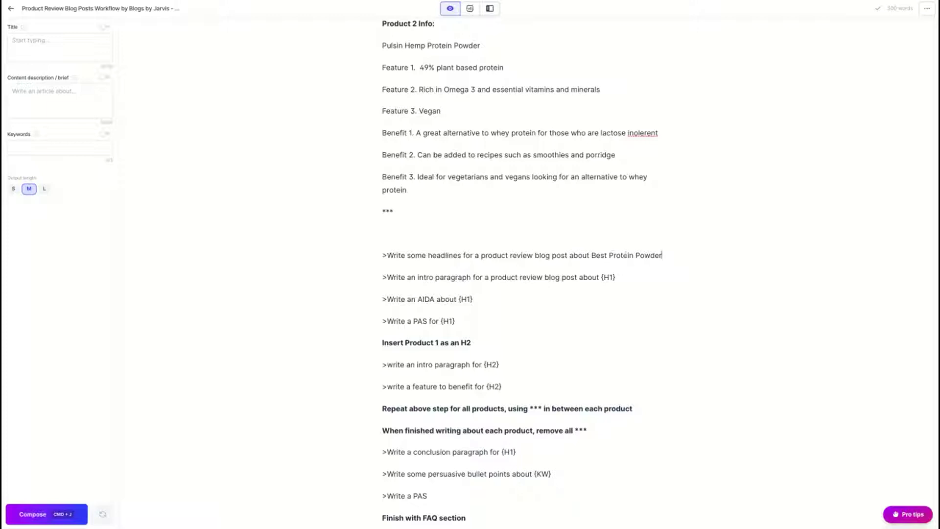
click(609, 255)
text(Keto)
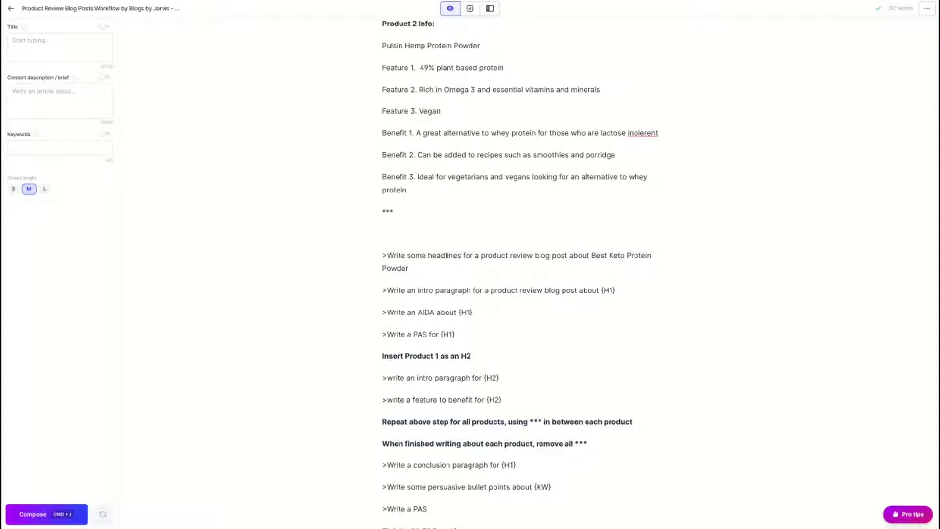
- Examine the keyboard shortcuts listed in the pro tips for running and re-running Jarvis commands
click(905, 514)
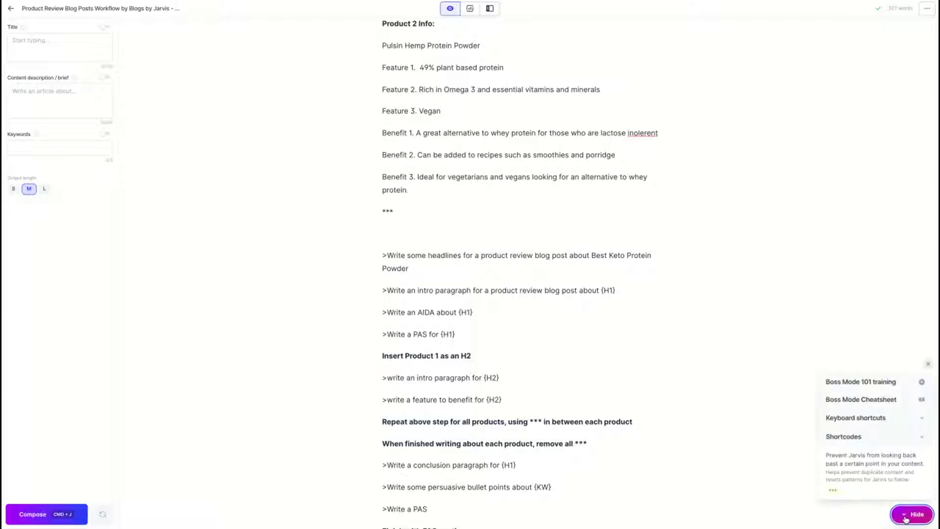
click(877, 418)
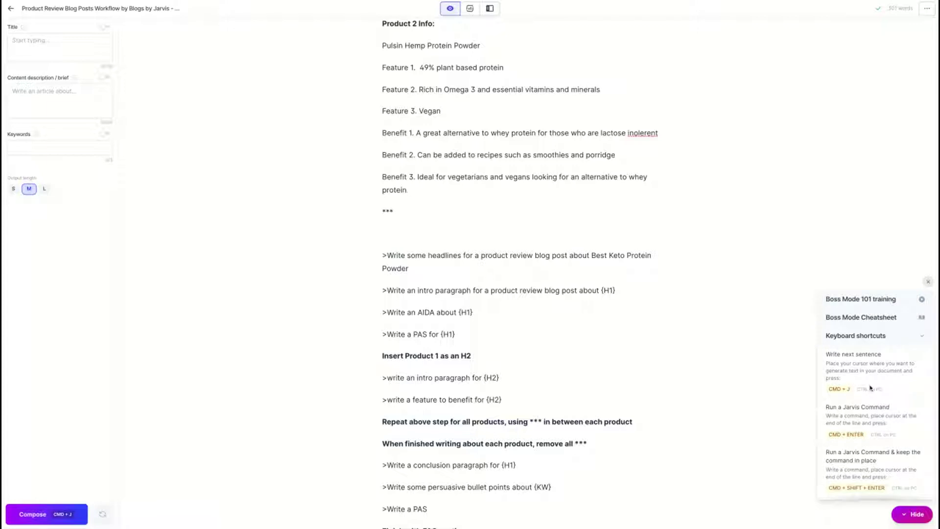
scroll(870, 387, down, 2)
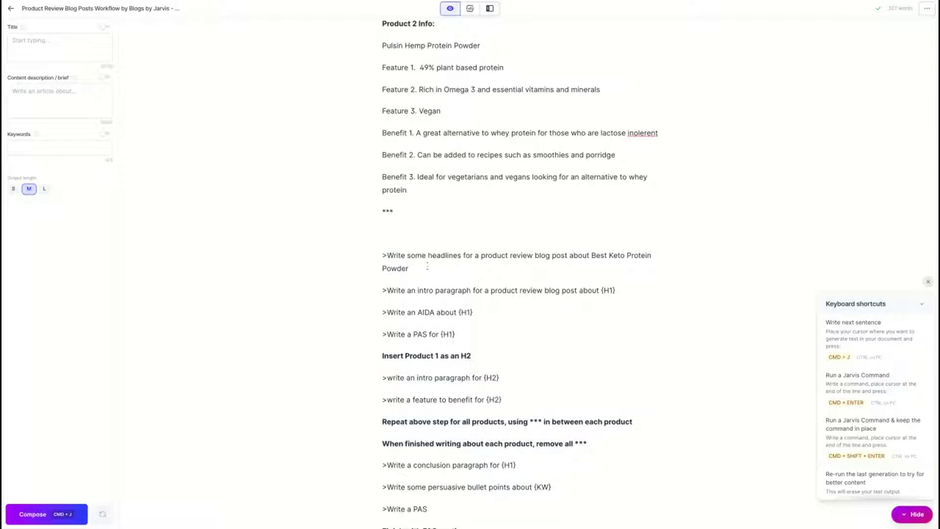
scroll(853, 440, down, 2)
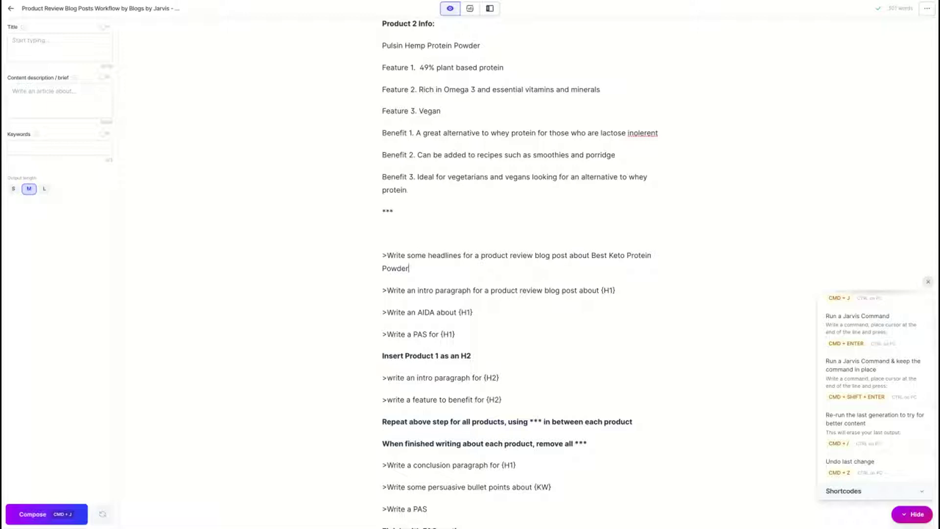
- Run the headlines command and keep only "Best Keto Protein Powder: Reviews of the Top 5", without its dash, on its own line
key(ctrl+Return)
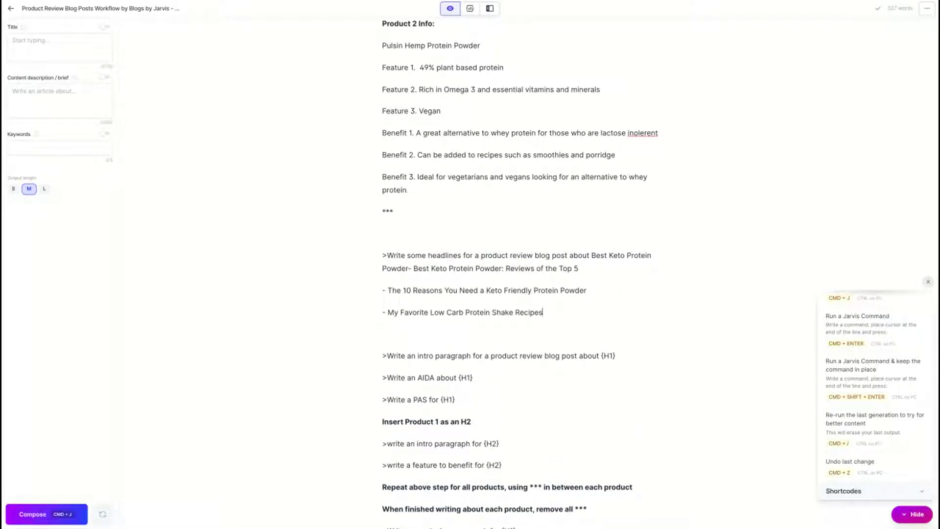
click(413, 268)
key(BackSpace)
key(BackSpace)
key(Return)
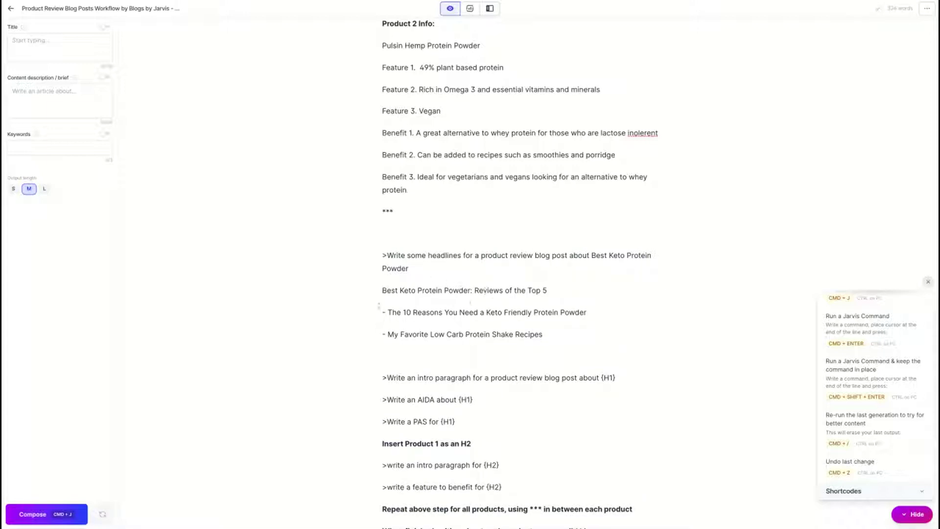
drag(542, 334, 378, 307)
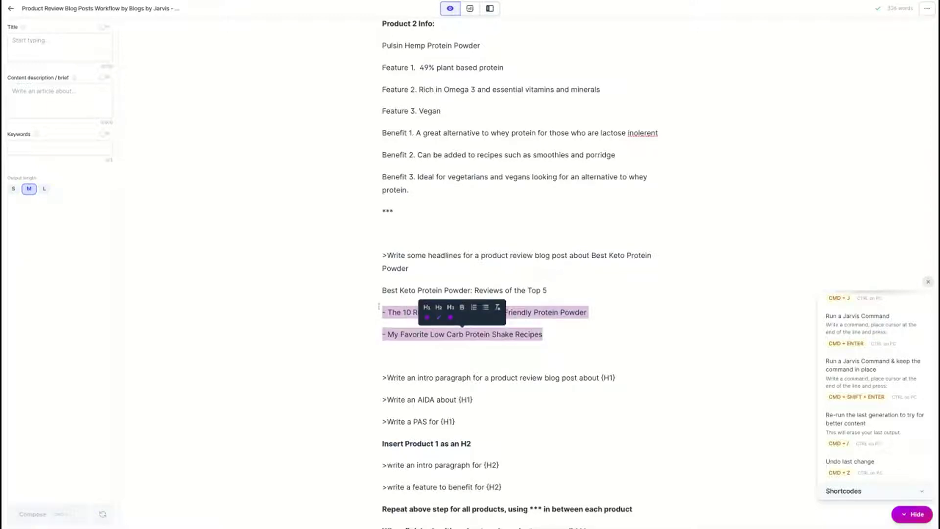
key(BackSpace)
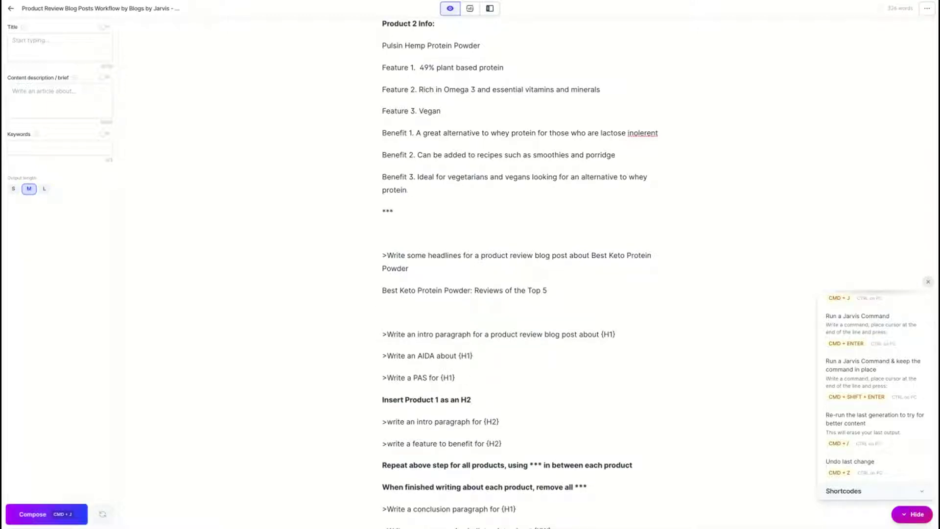
- Reword the remaining headline to "Best Protein Powder: Reviews of the Top 5 for Keto"
click(418, 289)
key(BackSpace)
key(BackSpace)
key(BackSpace)
key(BackSpace)
key(BackSpace)
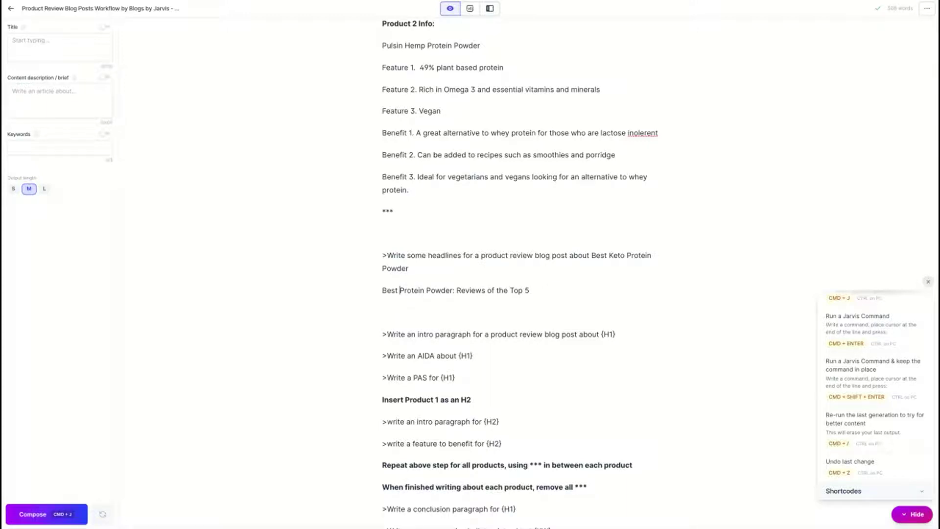
scroll(417, 289, up, 6)
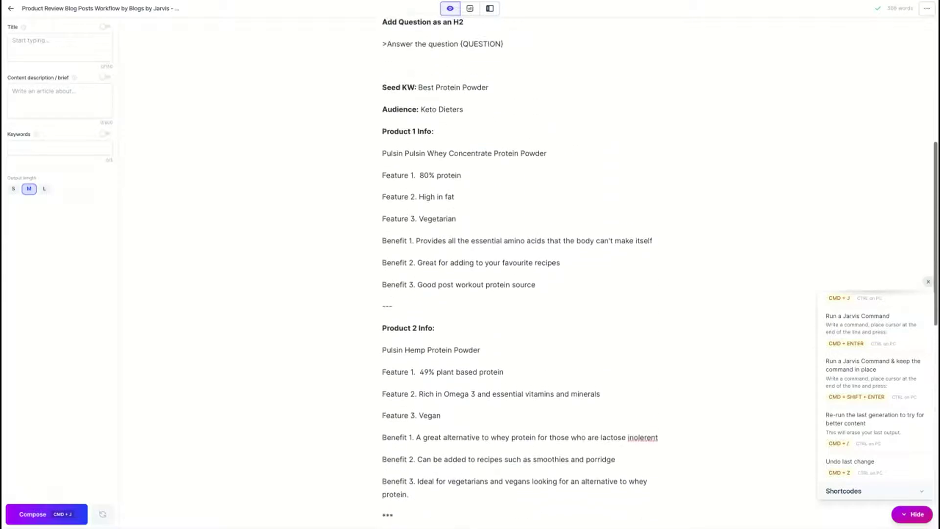
scroll(443, 348, down, 5)
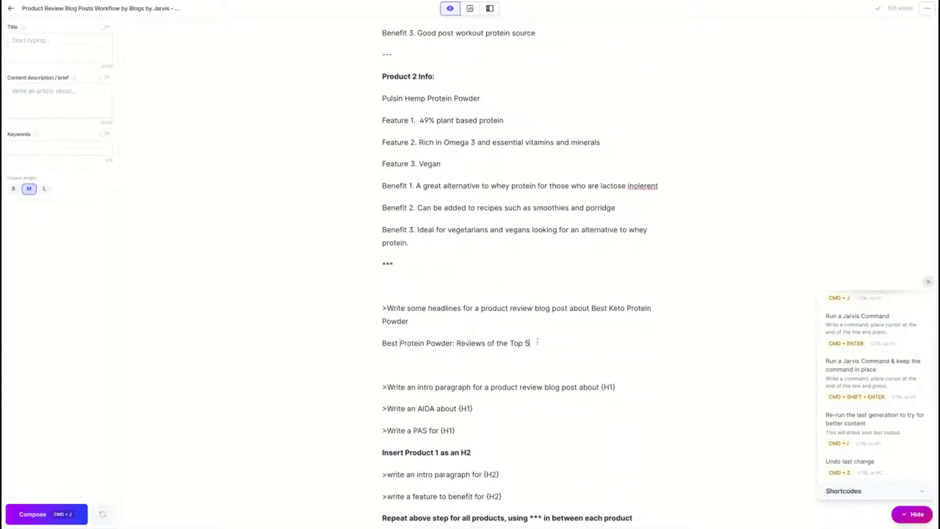
text(for Keto)
- Delete the used headlines command and the empty line between the *** separator and the headline
drag(411, 322, 382, 307)
key(BackSpace)
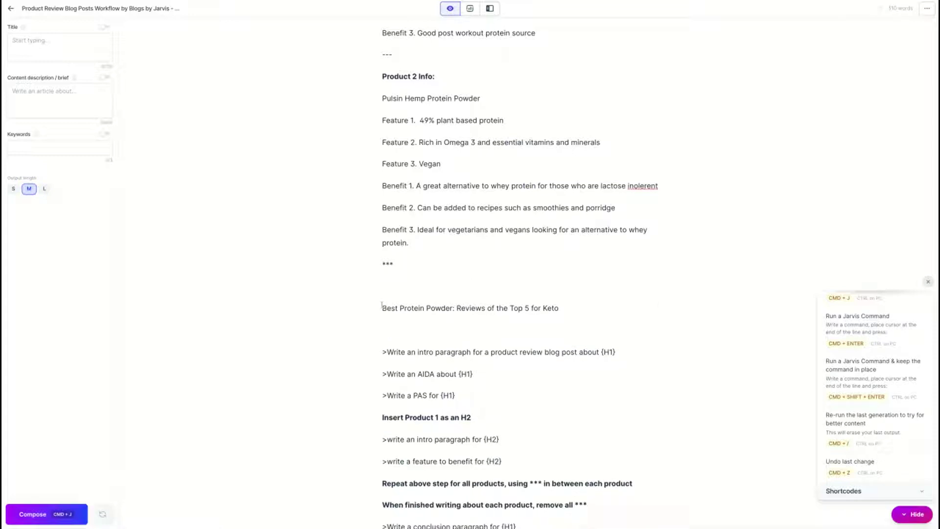
key(BackSpace)
- Format the headline as Heading 1 and remove the empty line below it
drag(564, 293, 382, 285)
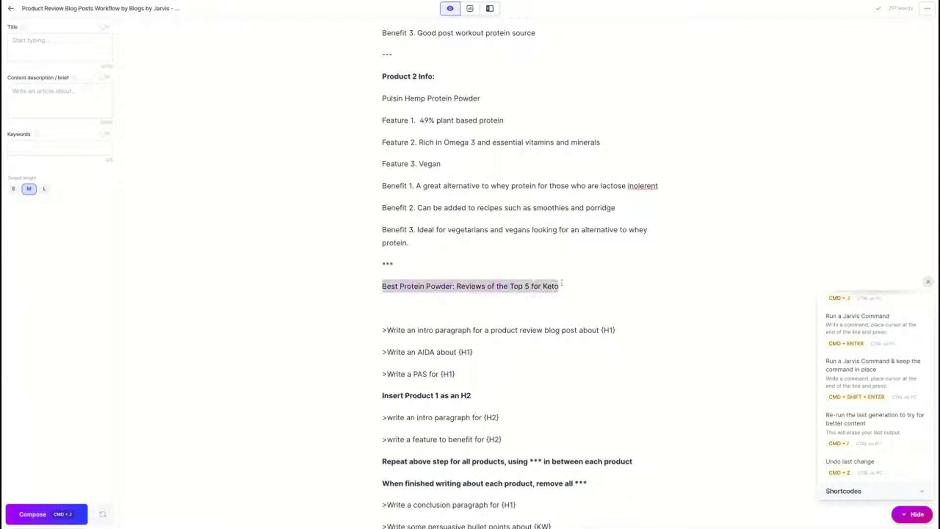
click(434, 260)
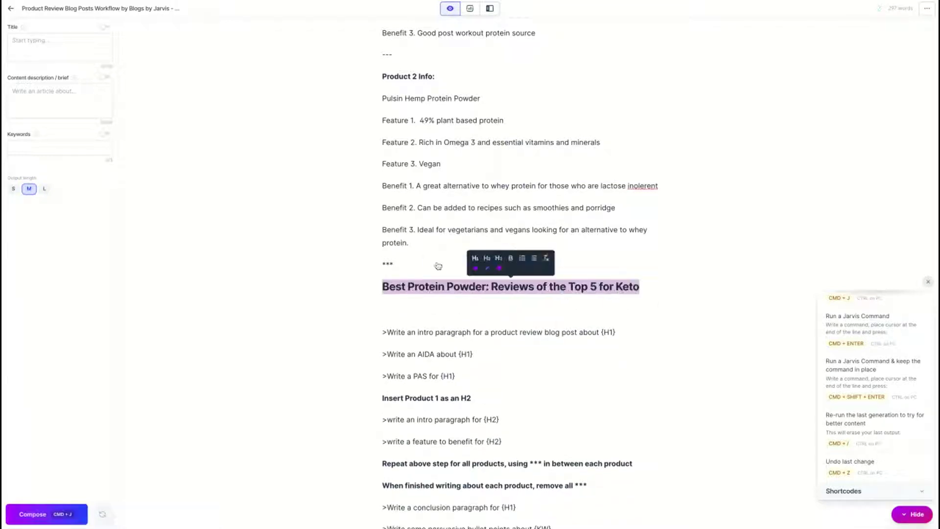
click(413, 307)
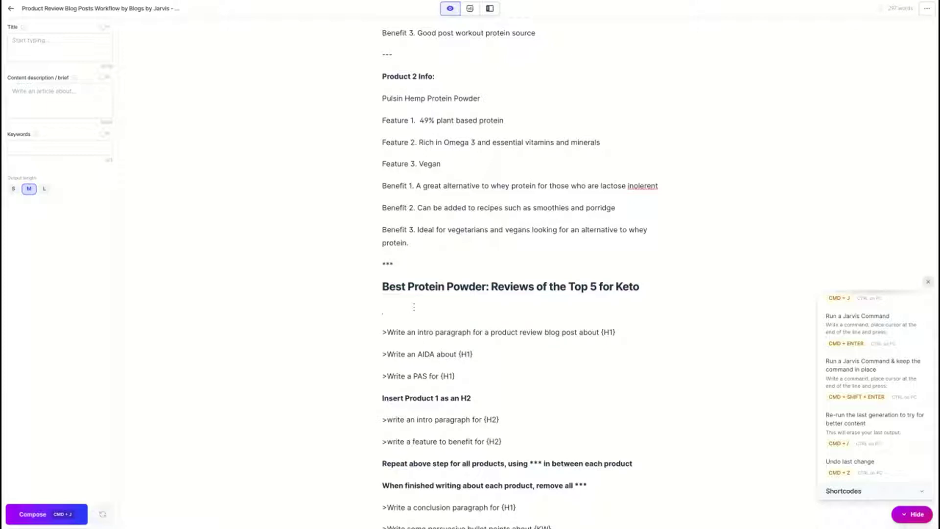
key(BackSpace)
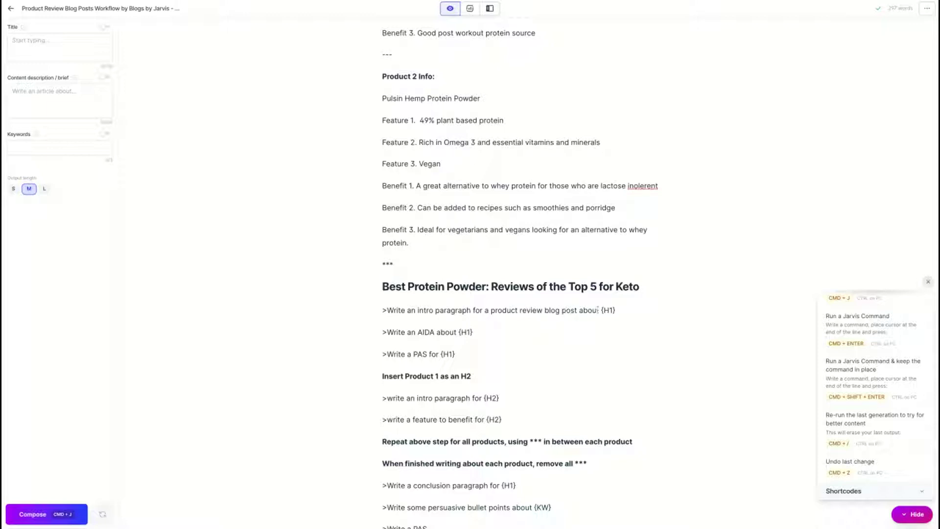
- Replace {H1} in the intro paragraph command with the copied headline "Best Protein Powder: Reviews of the Top 5 for Keto"
drag(639, 288, 363, 284)
key(ctrl+c)
double_click(606, 310)
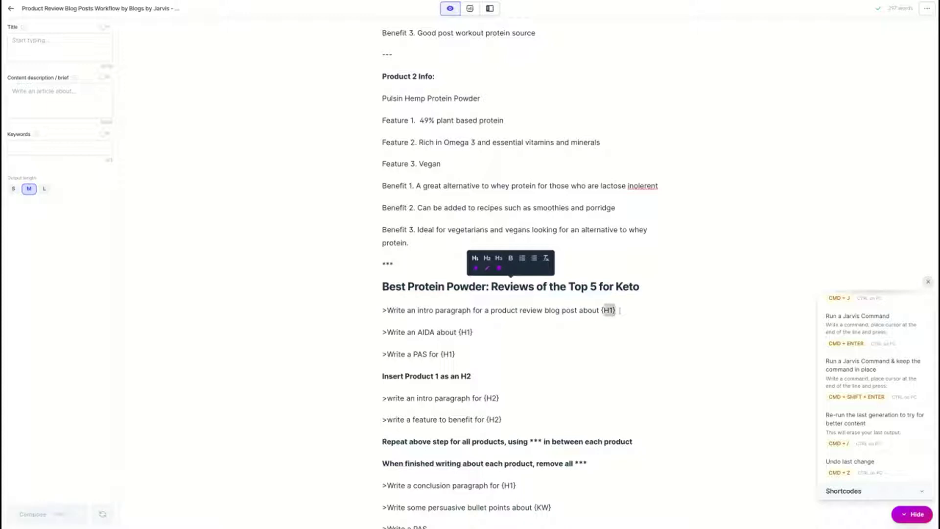
key(ctrl+v)
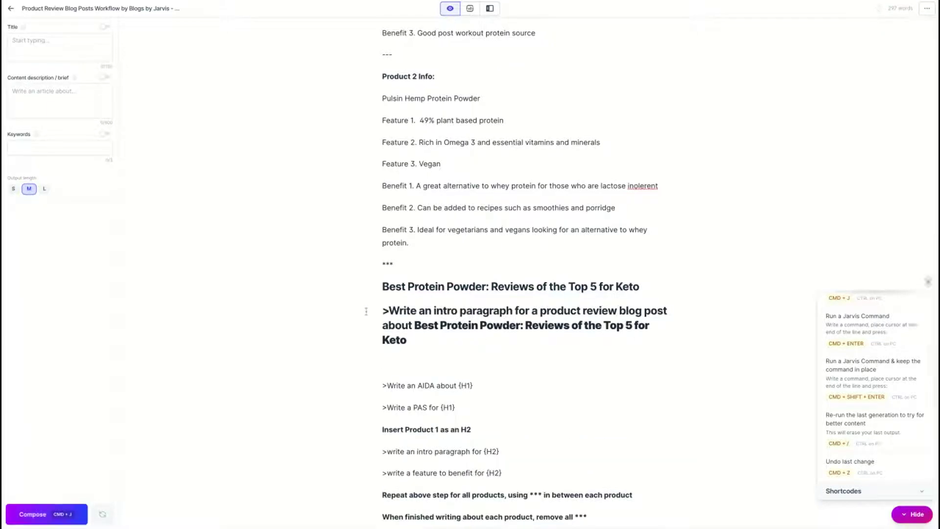
- Clear the heading formatting from the intro paragraph command and run it to generate the introduction
click(412, 340)
key(ctrl+Return)
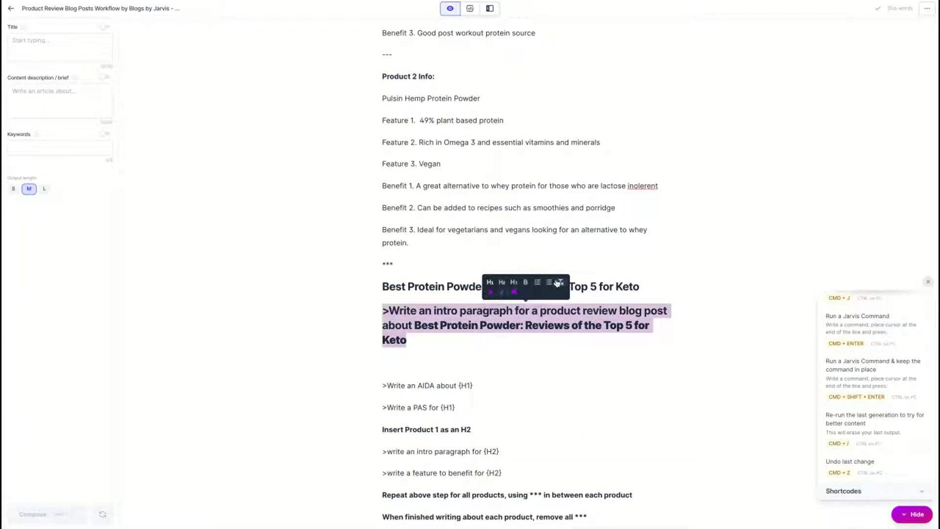
click(563, 283)
click(482, 323)
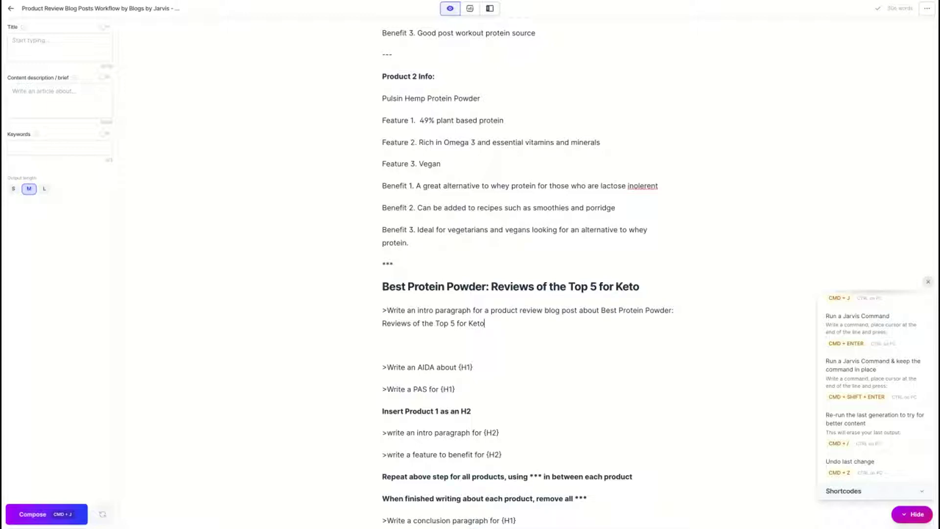
key(ctrl+Return)
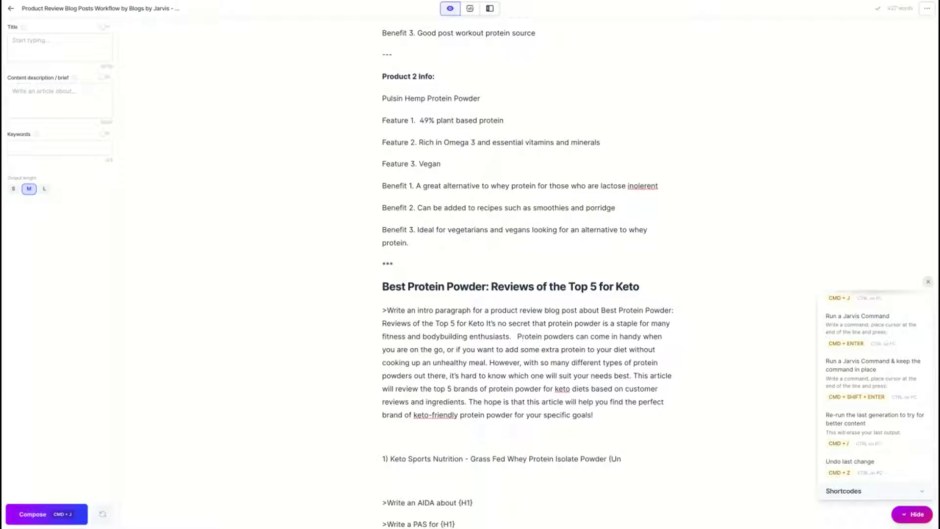
- Separate the generated introduction from the intro paragraph command and delete the used command with its line
click(486, 323)
key(Return)
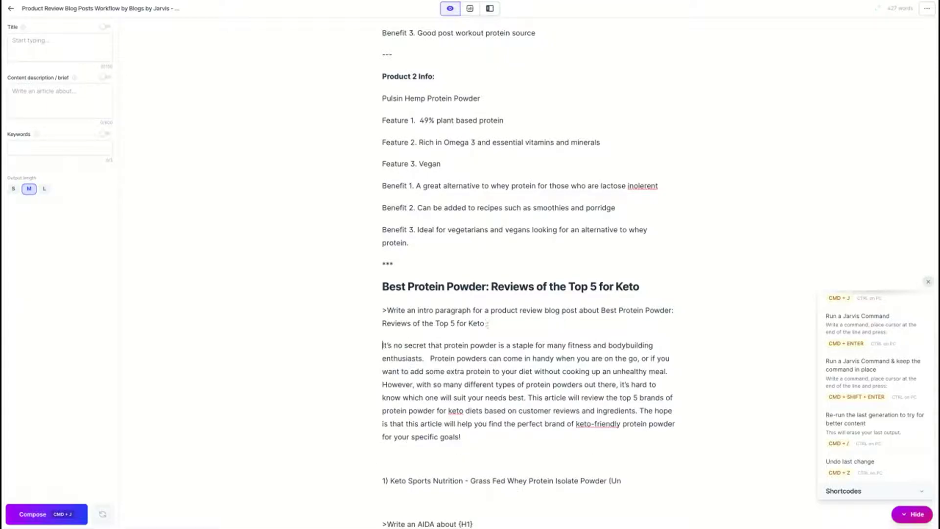
drag(487, 323, 382, 310)
key(BackSpace)
key(BackSpace)
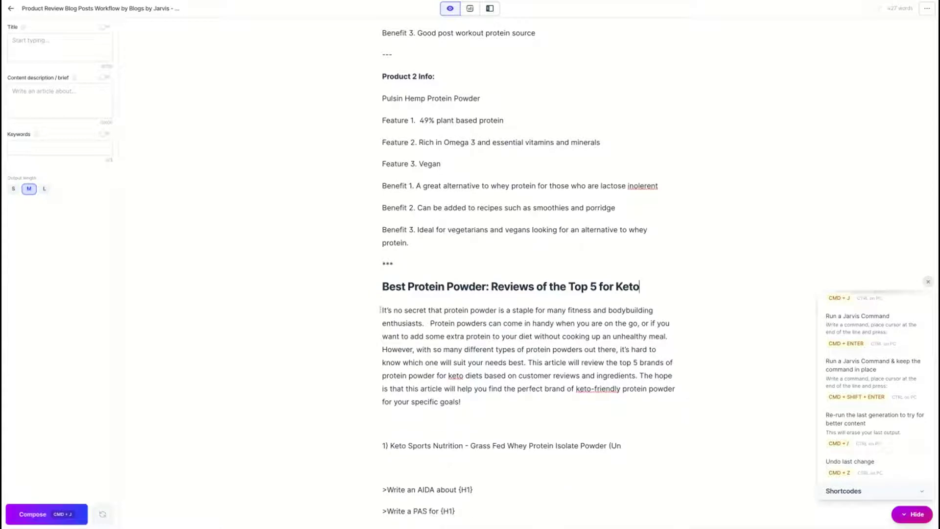
- Remove an extra space before "Protein powders" in the introduction and start a new paragraph at "However"
click(430, 323)
key(BackSpace)
click(382, 349)
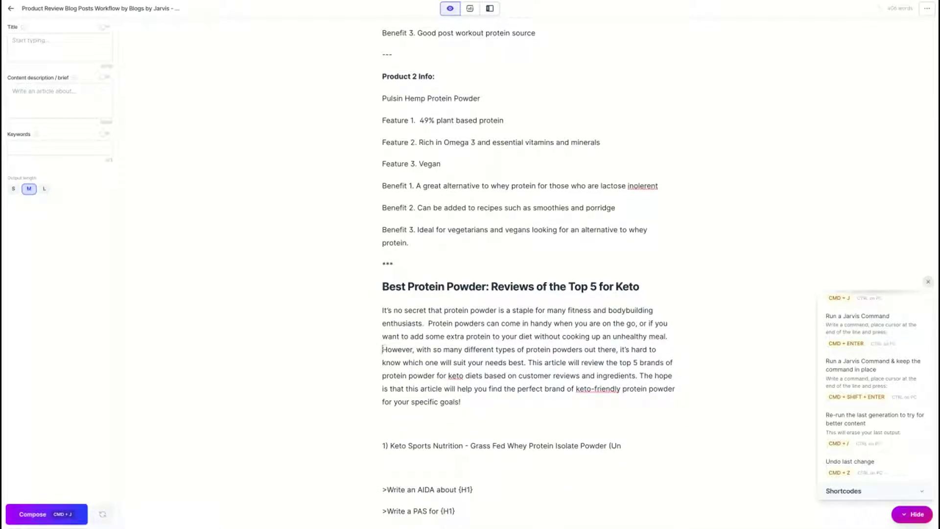
key(Return)
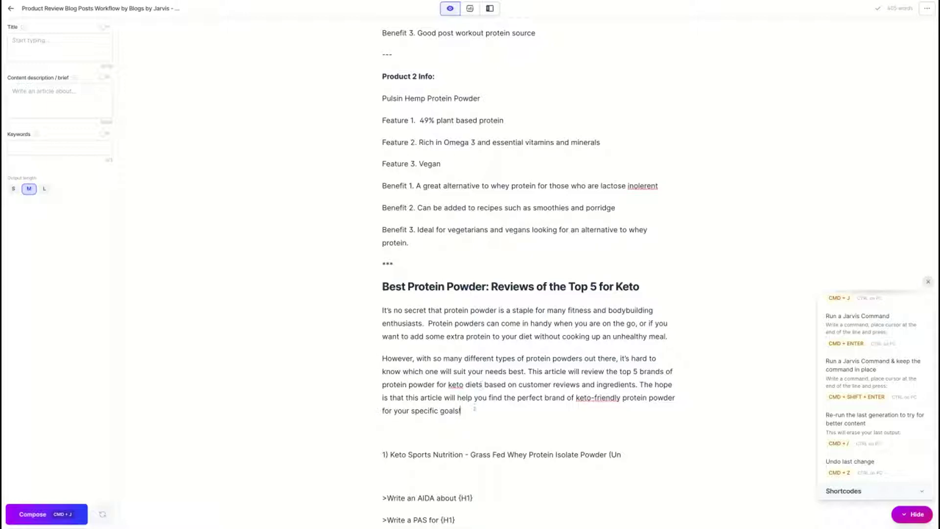
- Delete the cut-off "1) Keto Sports Nutrition" line and the empty lines between the introduction and the AIDA command
scroll(474, 407, down, 1)
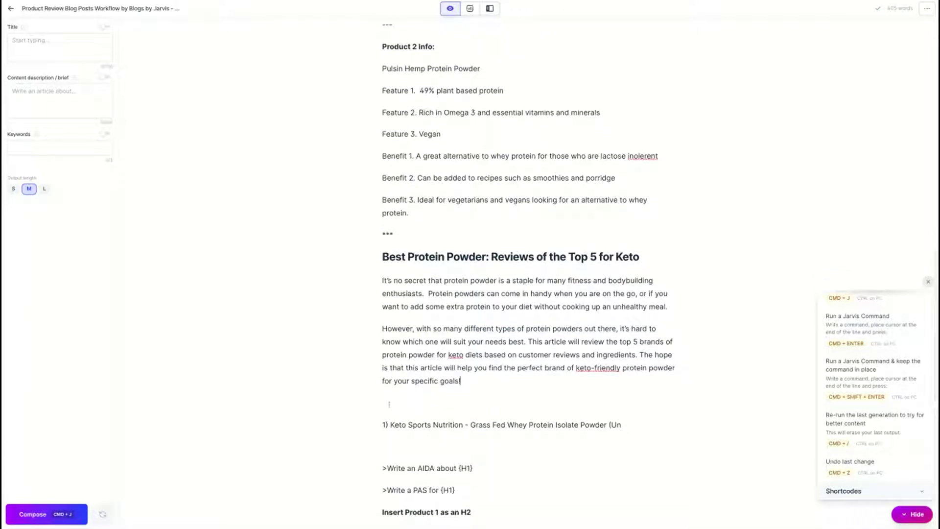
drag(383, 424, 618, 424)
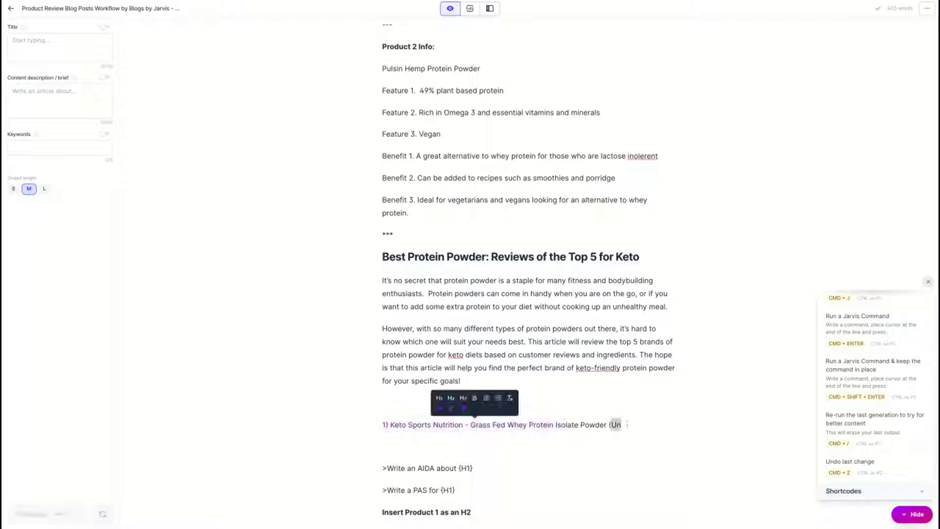
key(BackSpace)
key(BackSpace)
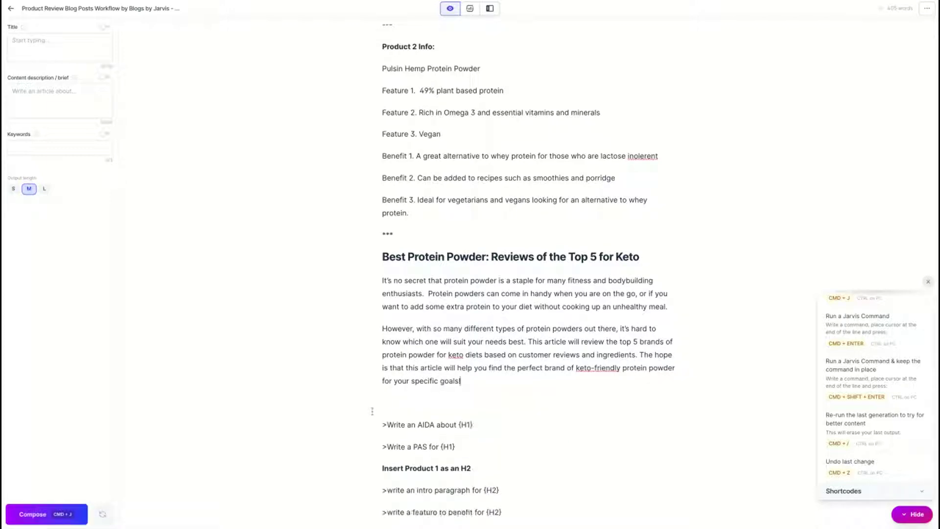
key(BackSpace)
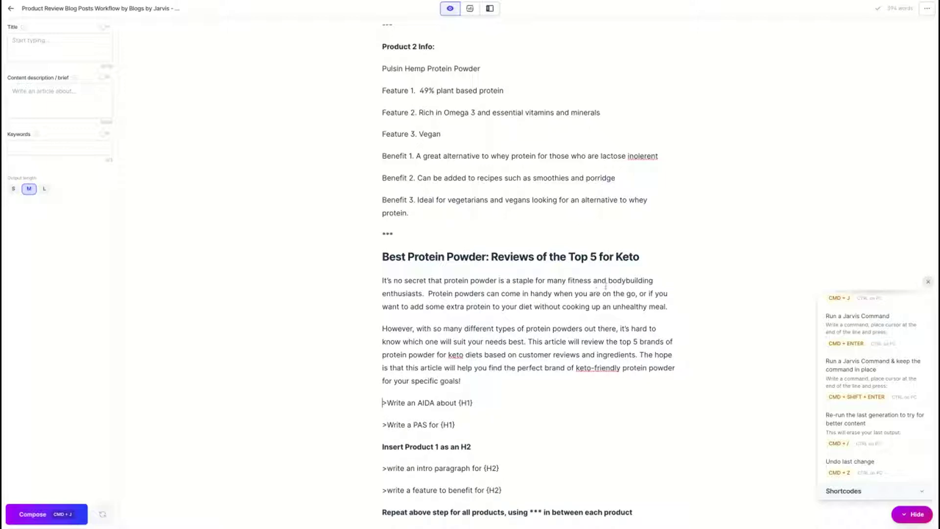
- Replace {H1} in the AIDA command with the copied headline "Best Protein Powder: Reviews of the Top 5 for Keto"
drag(639, 258, 382, 256)
key(ctrl+c)
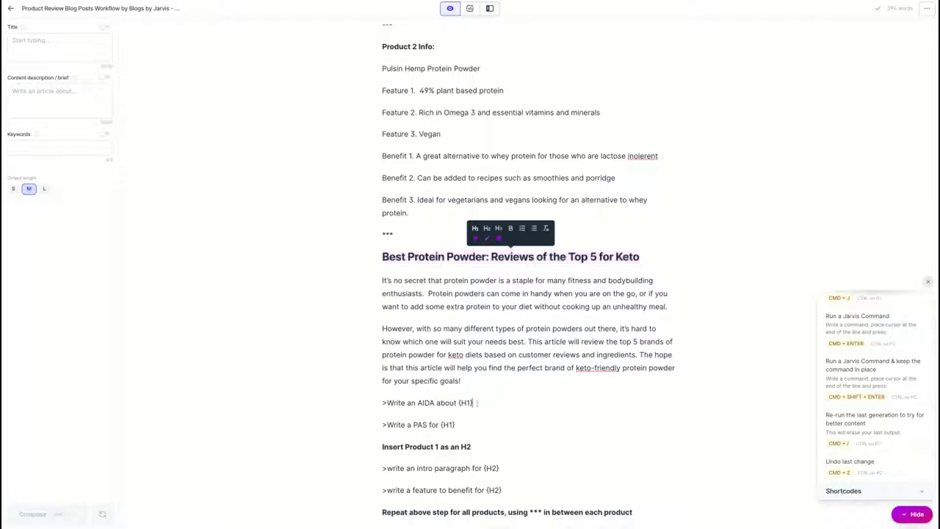
double_click(466, 402)
key(ctrl+v)
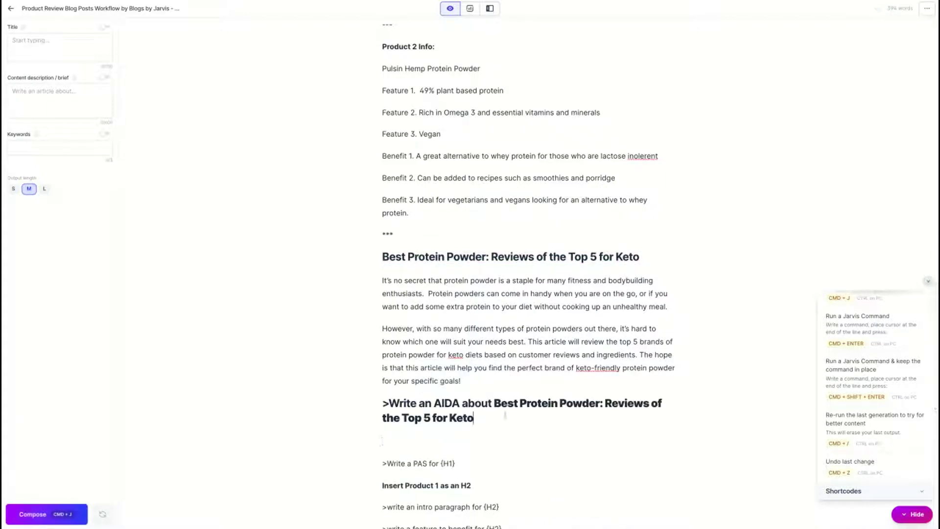
- Clear the heading formatting from the AIDA command and run it
drag(473, 417, 383, 402)
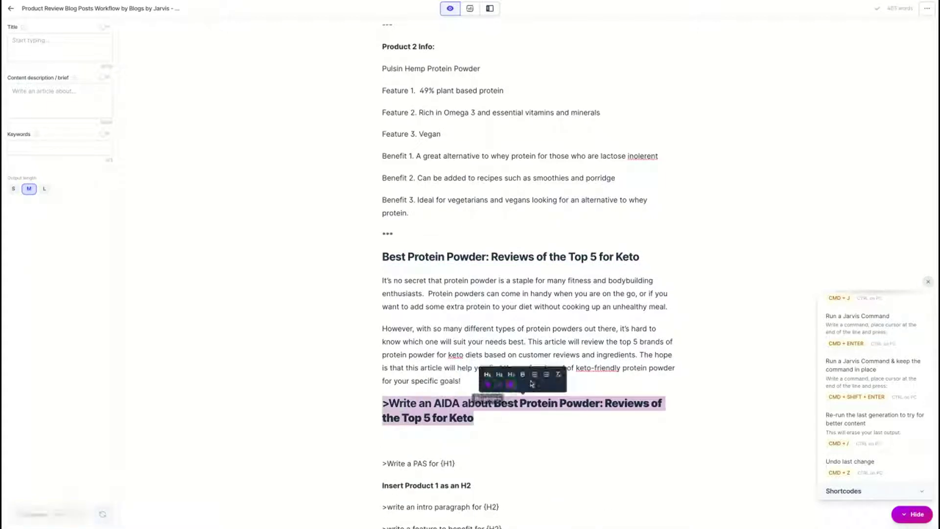
click(558, 374)
click(642, 403)
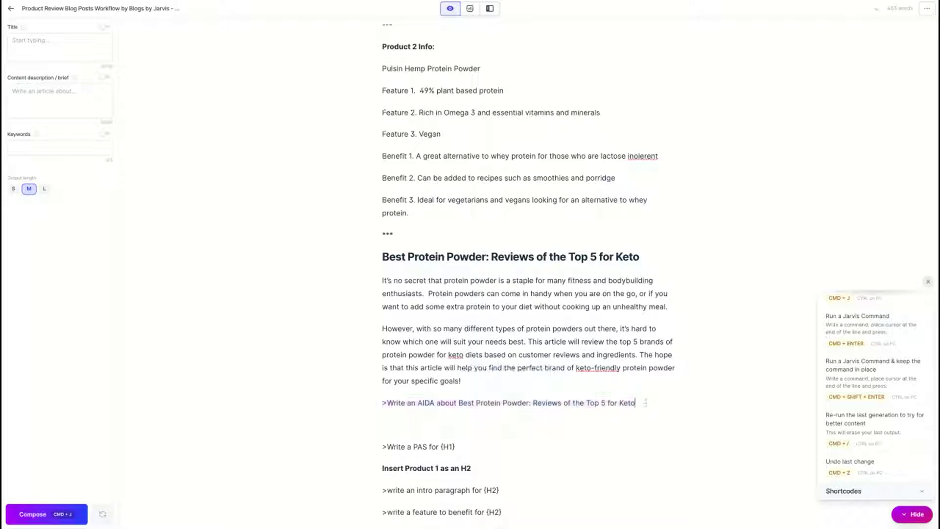
key(ctrl+Return)
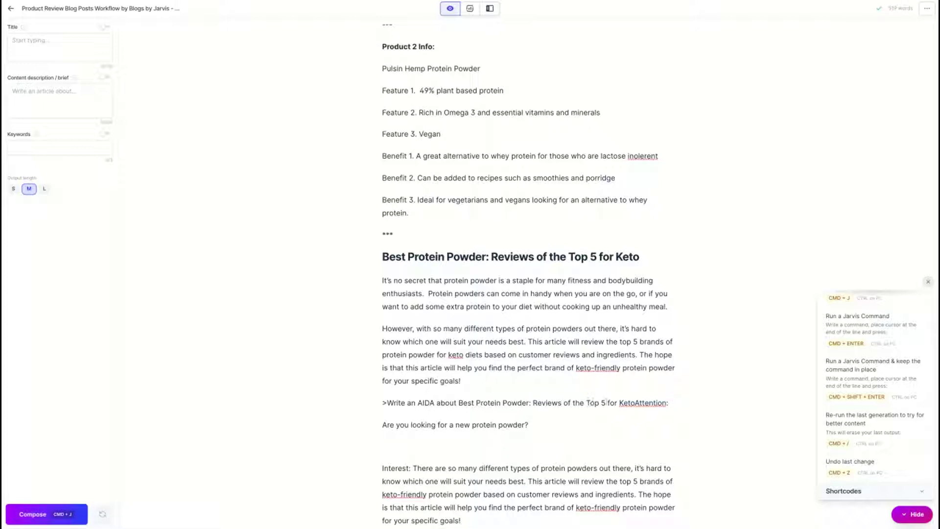
- Put the generated AIDA text on its own line below the command and delete its unfinished last sentence starting "They'll tell you everything"
click(635, 403)
key(Return)
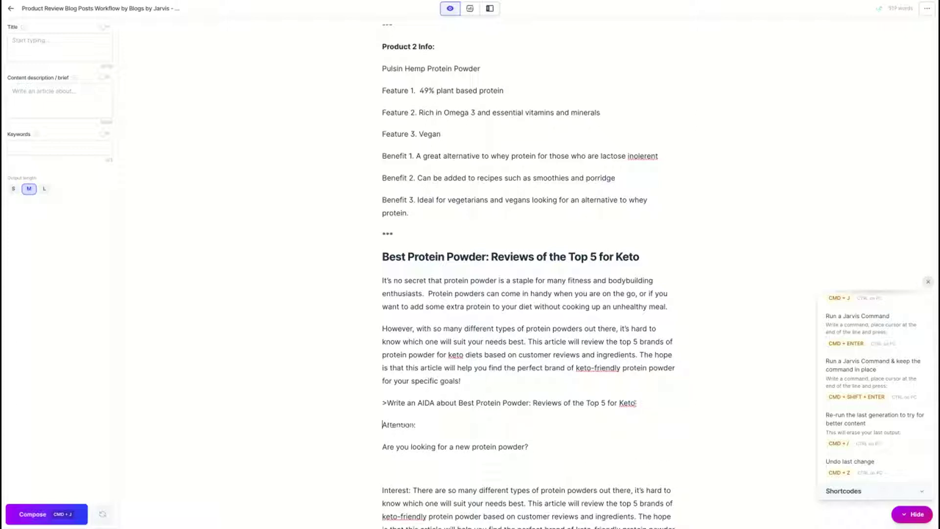
scroll(427, 412, down, 1)
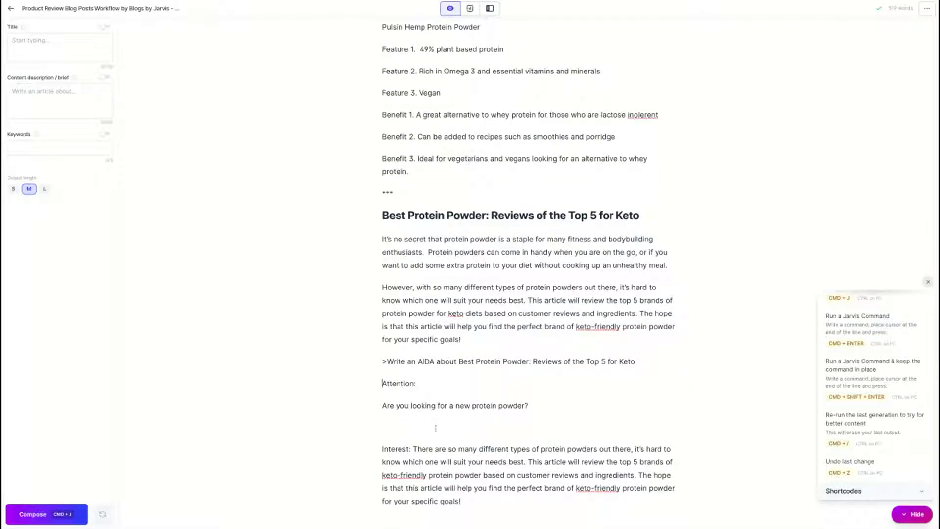
scroll(435, 428, down, 1)
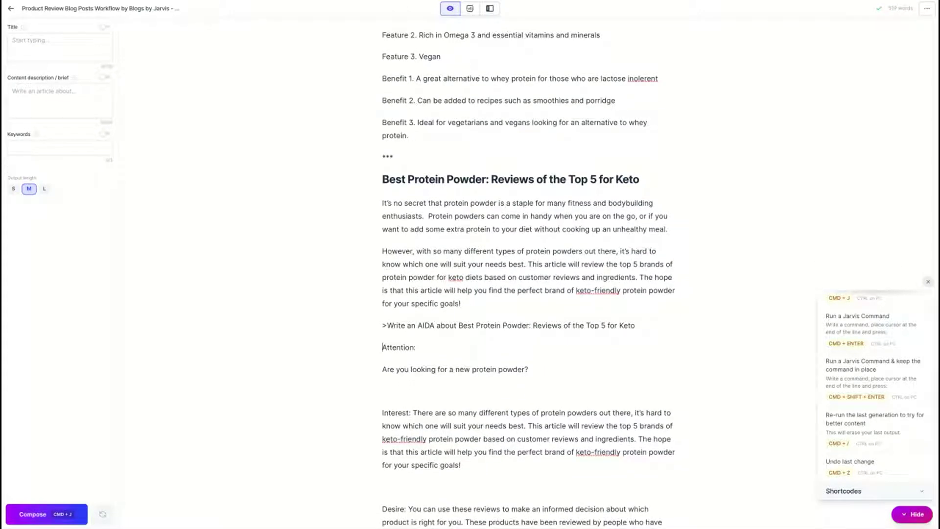
scroll(429, 425, down, 2)
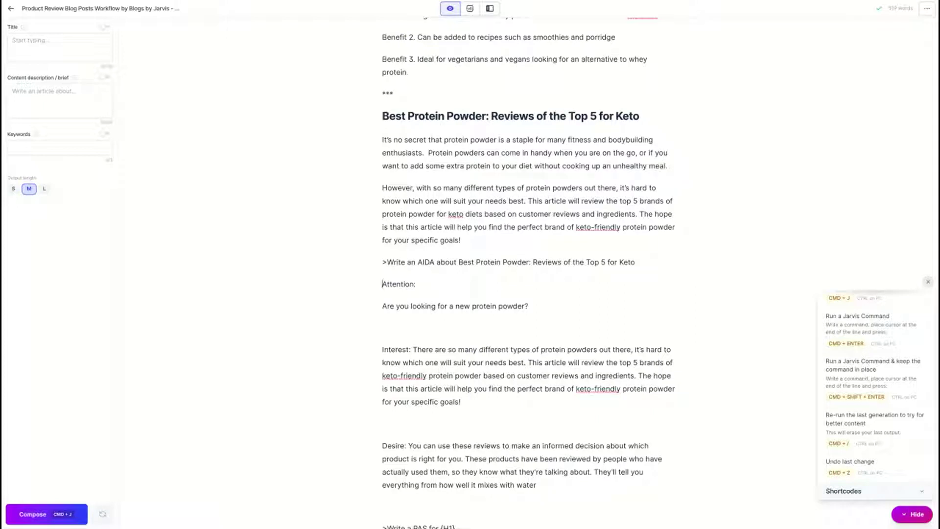
drag(594, 472, 537, 484)
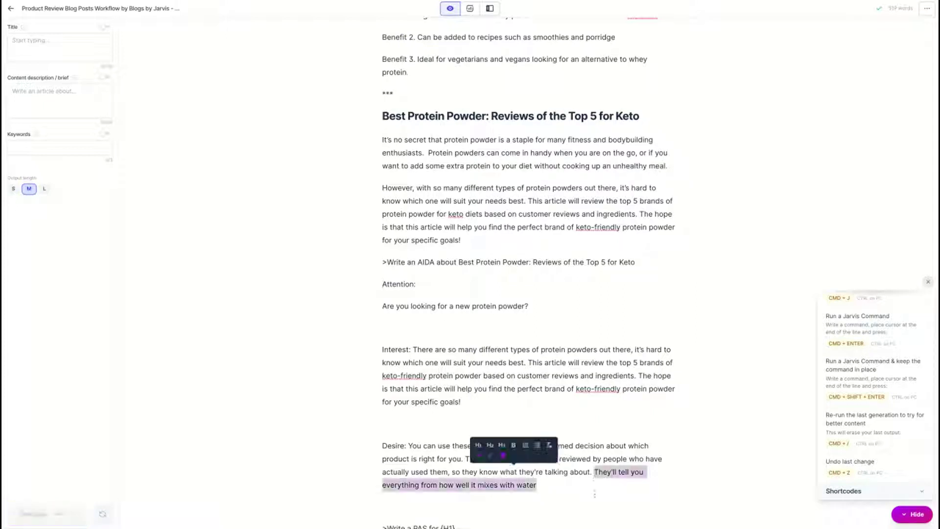
key(BackSpace)
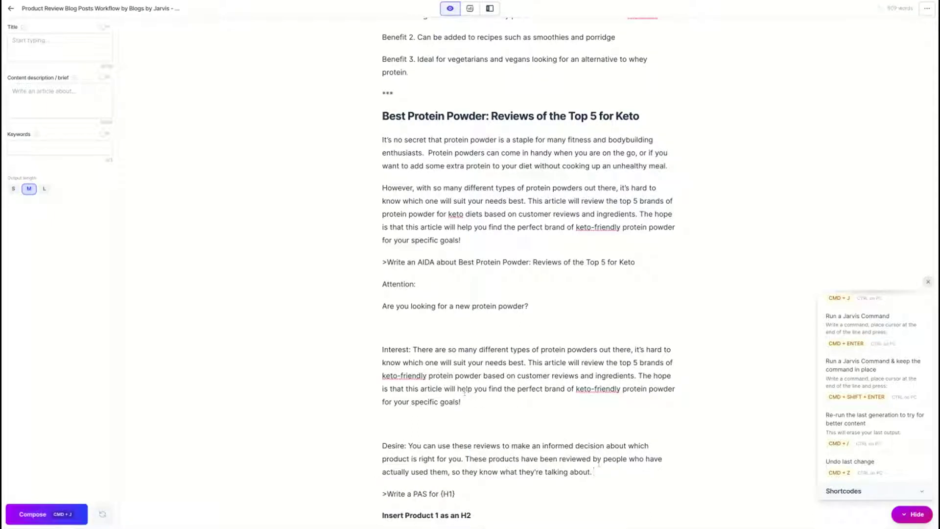
- Delete the "Interest:" label with the empty line above it, and the used AIDA command with its "Attention:" label
drag(413, 349, 383, 326)
key(BackSpace)
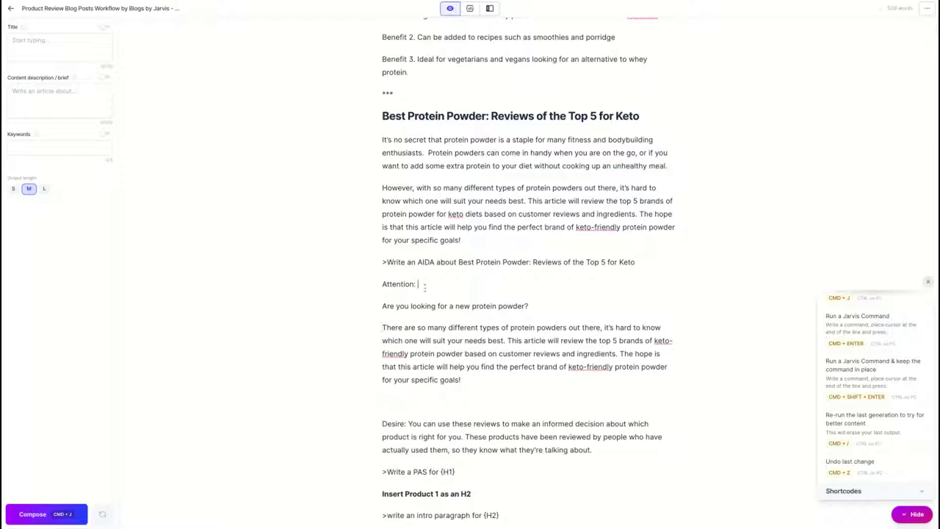
drag(417, 284, 381, 268)
key(BackSpace)
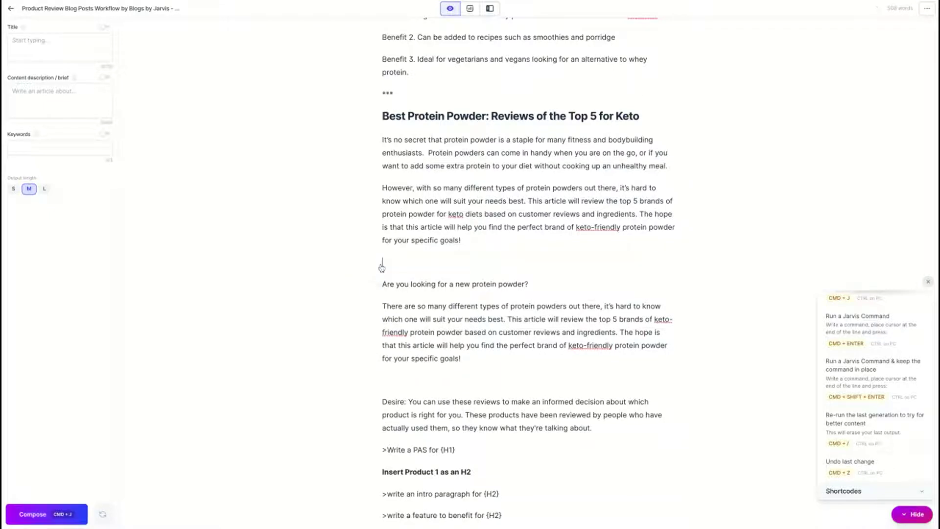
key(BackSpace)
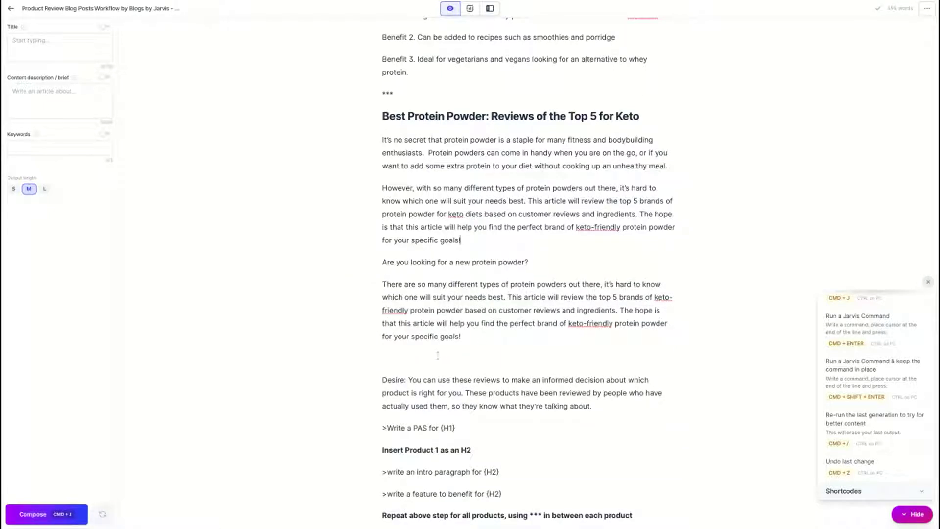
- Delete the "Desire:" label and the empty line above that paragraph
double_click(404, 379)
key(BackSpace)
key(Delete)
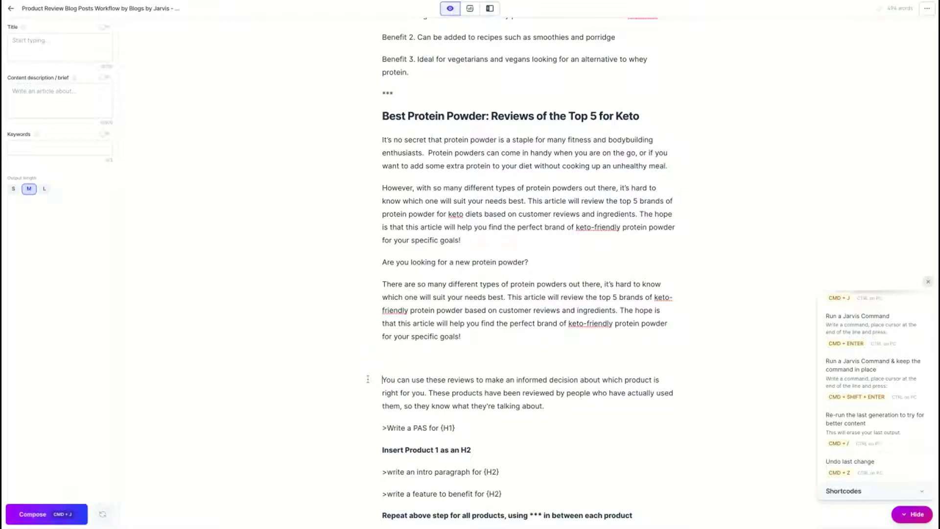
key(BackSpace)
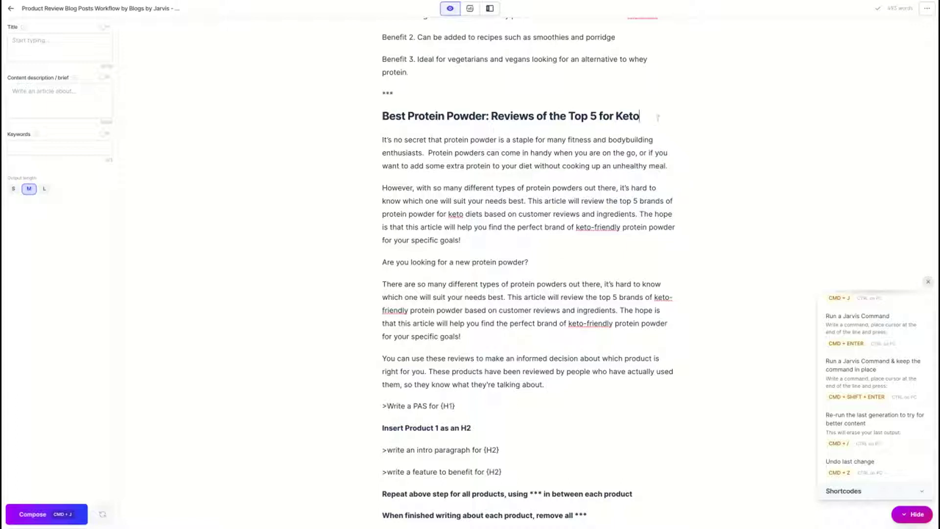
- Replace {H1} in the PAS command with the copied headline "Best Protein Powder: Reviews of the Top 5 for Keto"
drag(658, 118, 380, 117)
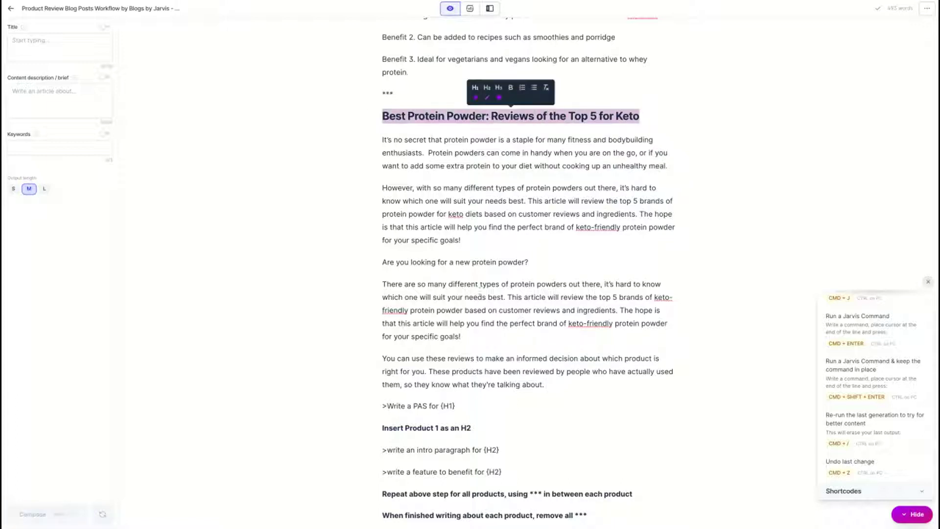
key(ctrl+c)
drag(457, 406, 439, 406)
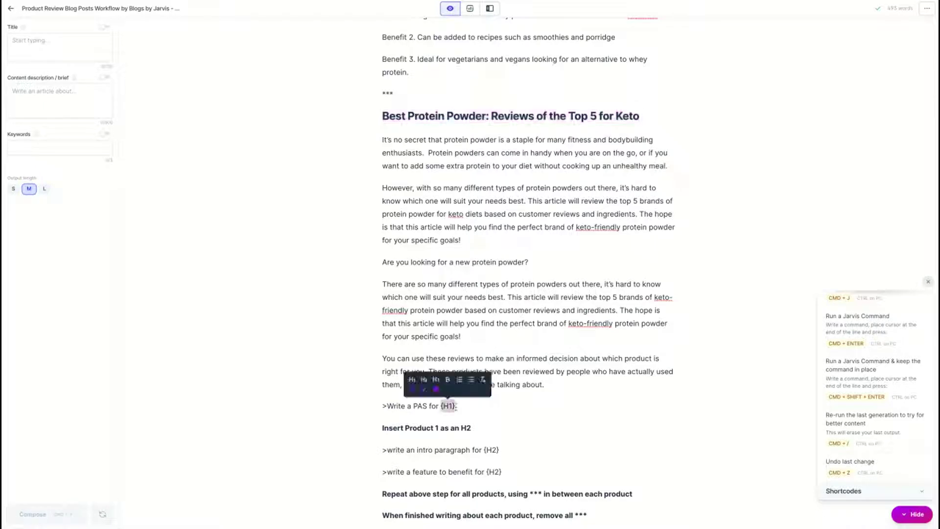
key(ctrl+v)
- Clear the heading formatting from the PAS command and run it
triple_click(454, 420)
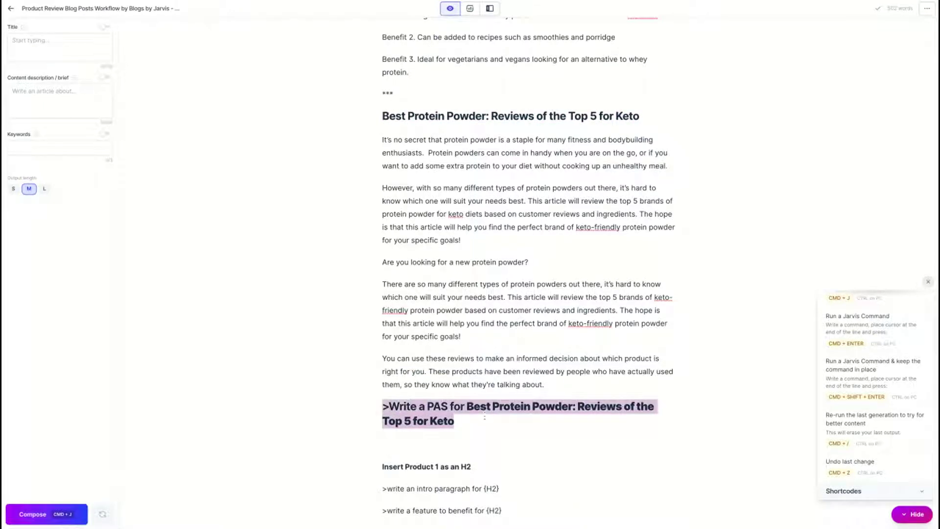
click(554, 378)
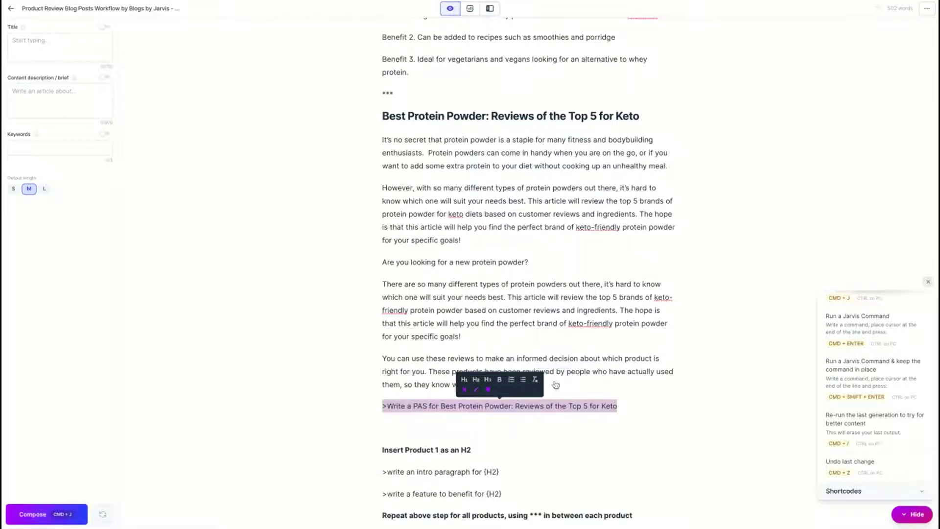
click(636, 410)
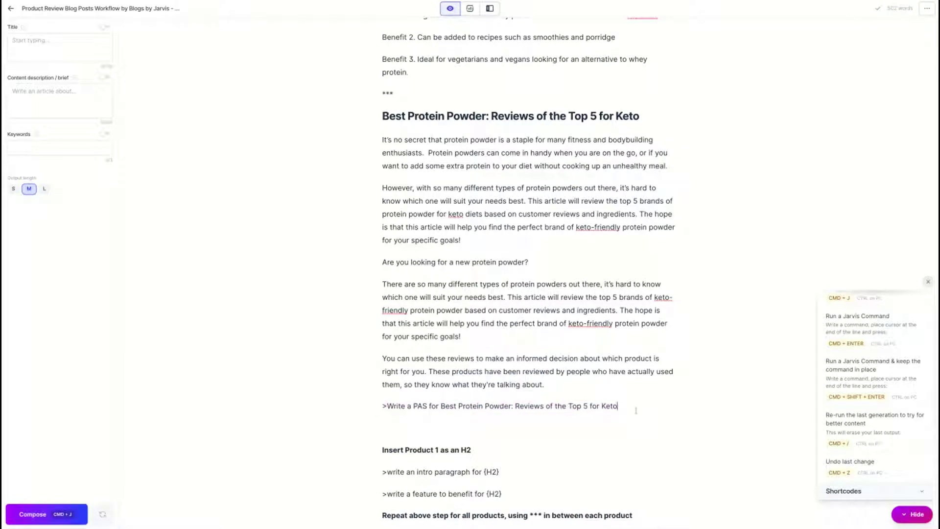
key(ctrl+Return)
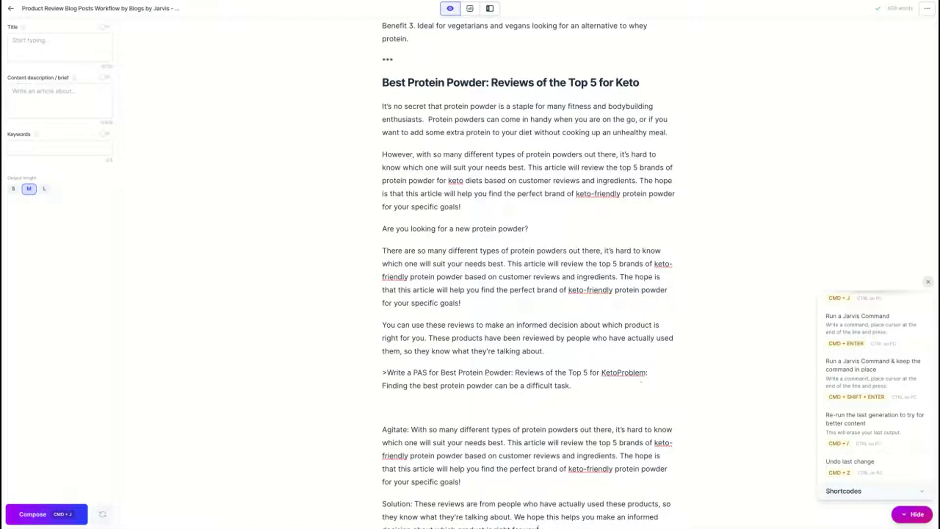
- Delete the used PAS command with its "Problem:" label and add a copy of its sentence after "Are you looking for a new protein powder?"
drag(649, 372, 382, 372)
key(BackSpace)
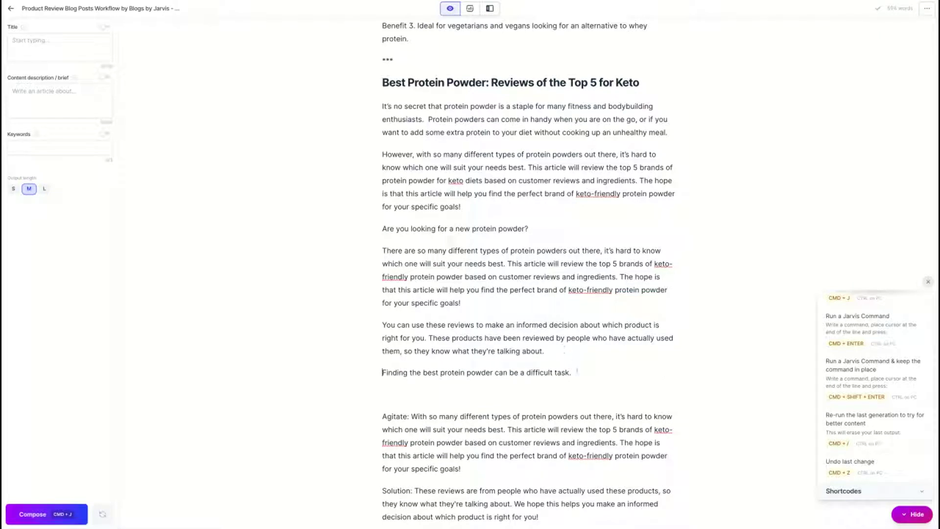
drag(577, 371, 382, 373)
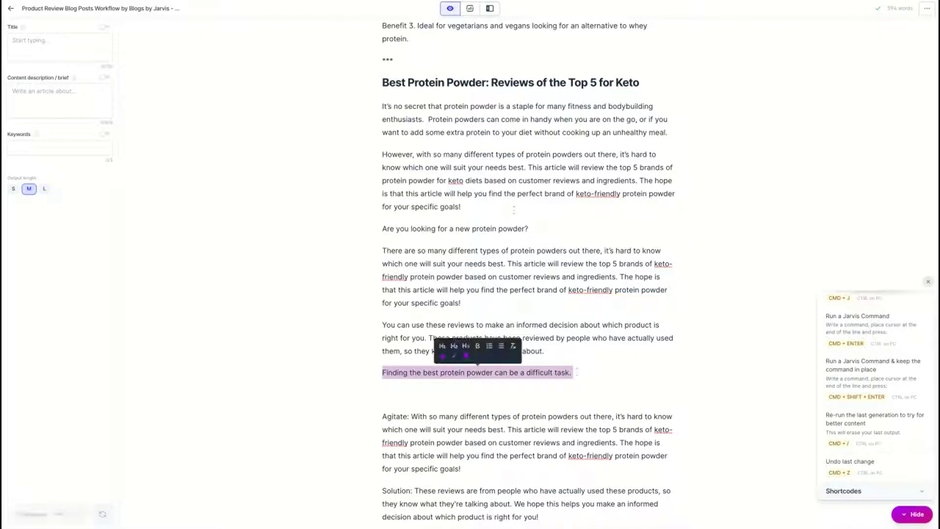
click(538, 228)
key(ctrl+v)
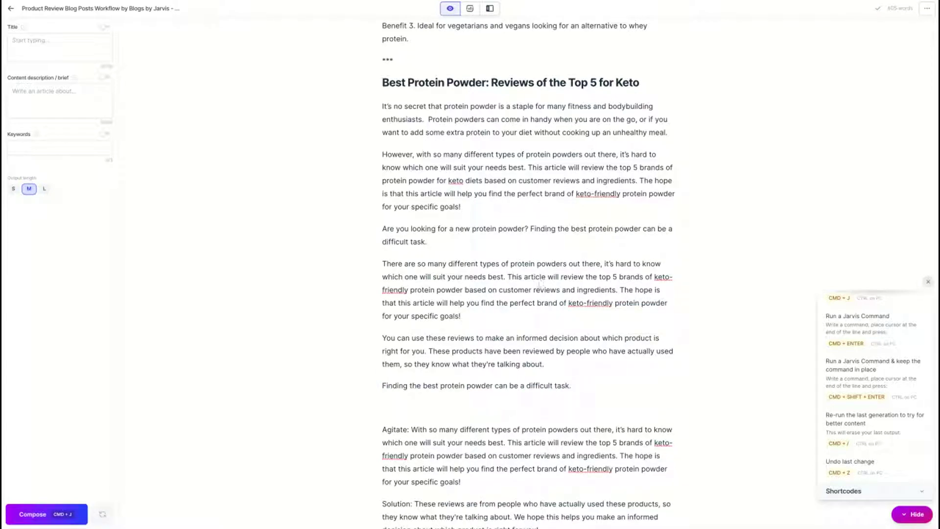
- Delete the original "Finding the best protein powder can be a difficult task." line and the empty lines above the "Agitate:" paragraph
scroll(573, 371, down, 1)
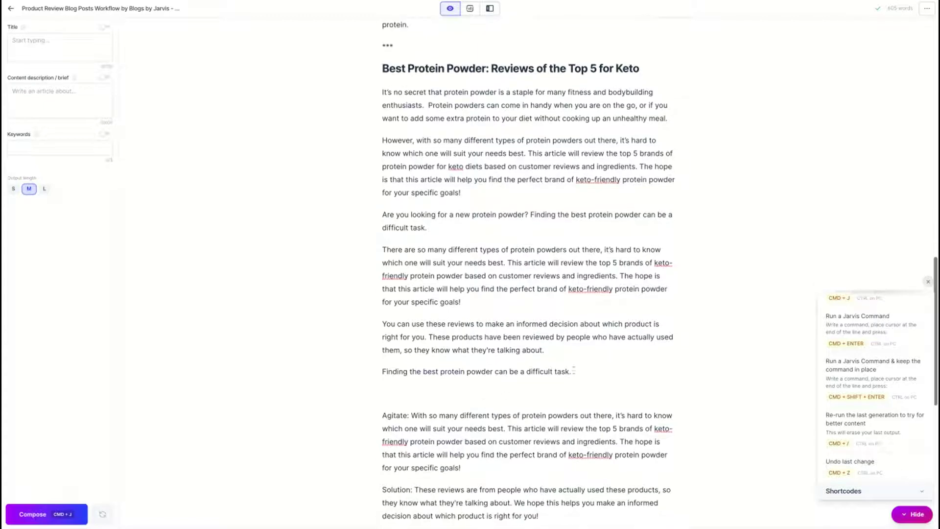
drag(573, 371, 344, 370)
key(BackSpace)
key(BackSpace)
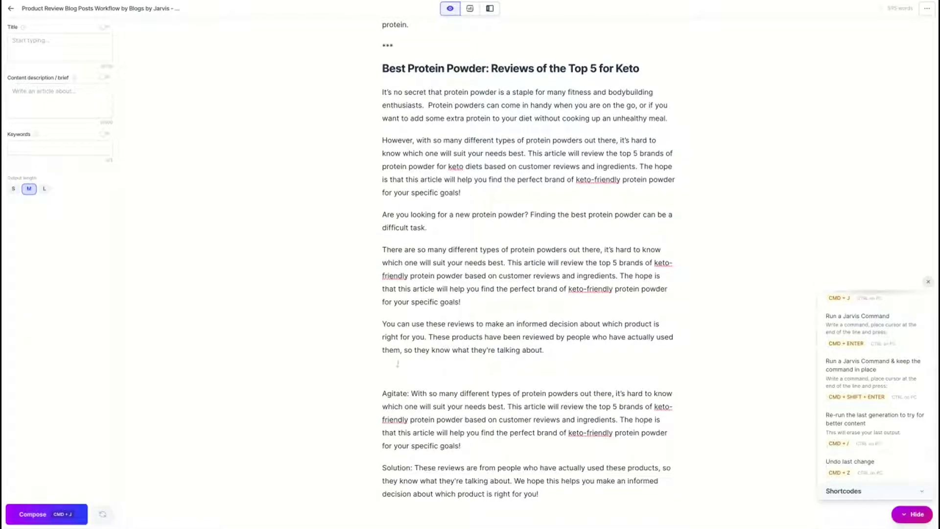
key(BackSpace)
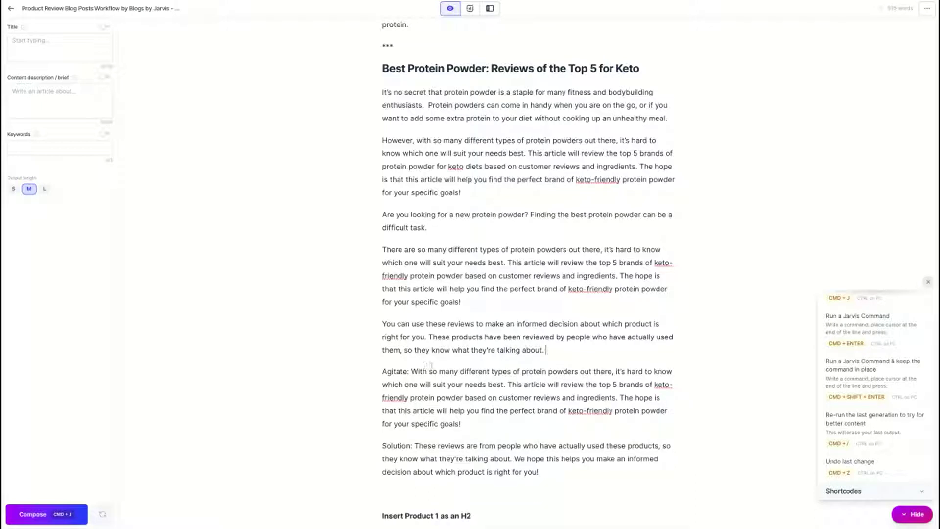
- Delete the "Agitate:" label and the whole paragraph that follows it
drag(411, 371, 363, 373)
key(BackSpace)
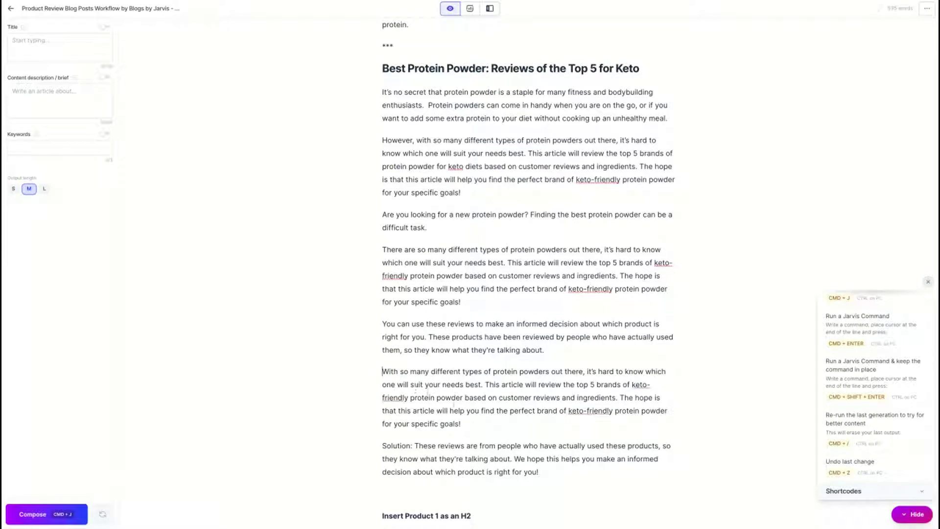
drag(617, 397, 382, 370)
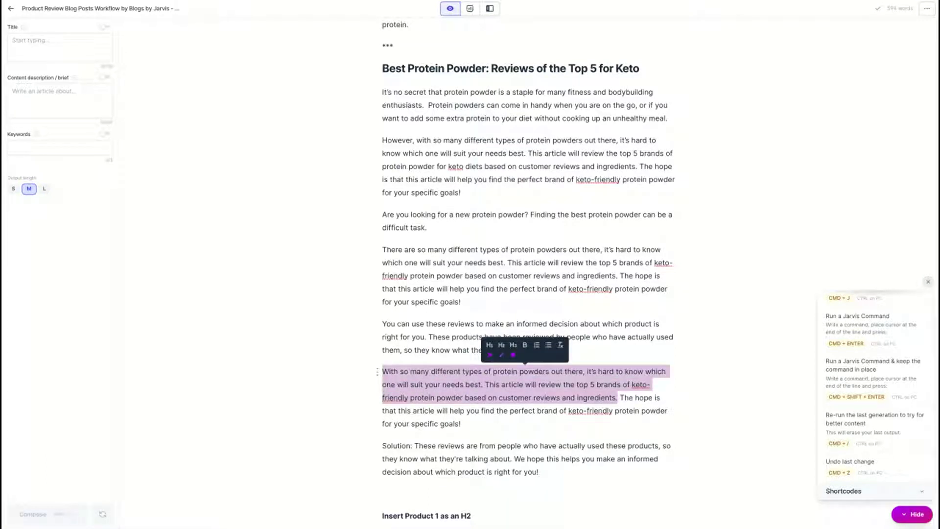
drag(461, 423, 382, 371)
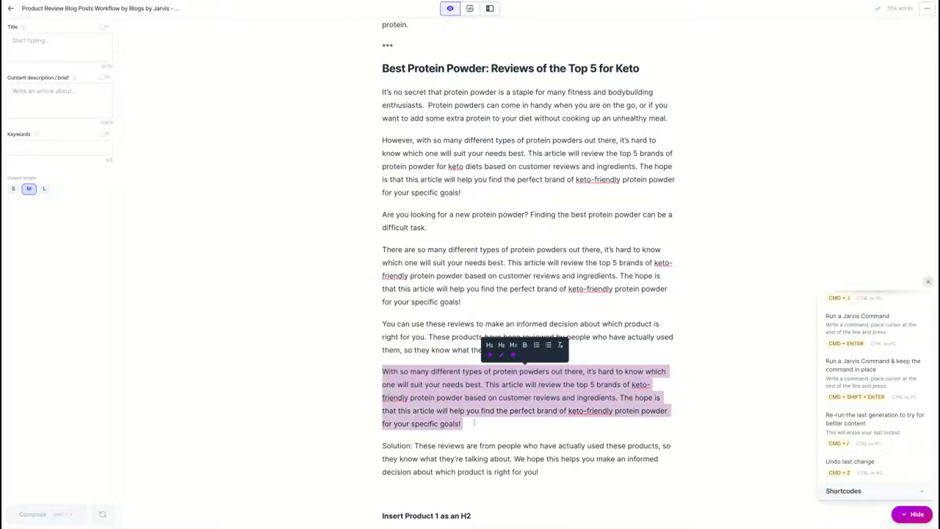
key(BackSpace)
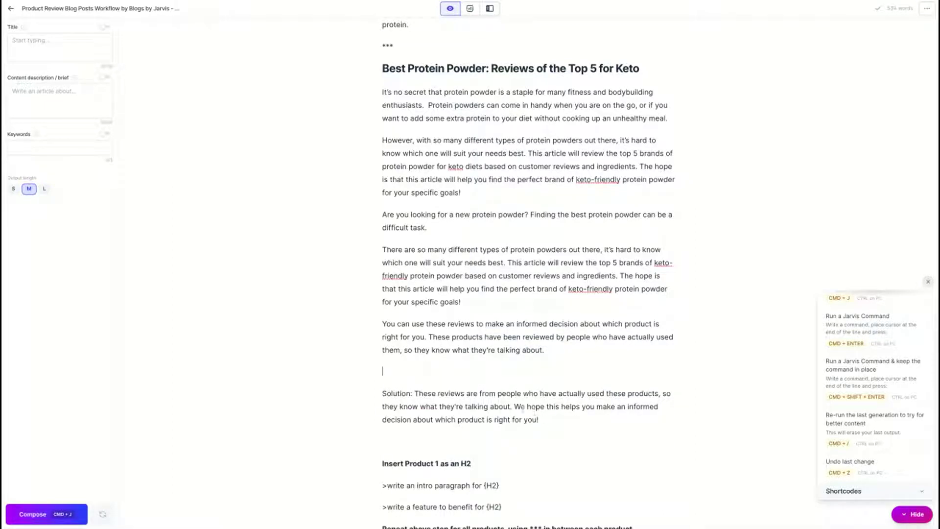
- Delete the "Solution:" label and that paragraph's first sentence, keeping the text from "We hope this helps you"
drag(514, 406, 382, 394)
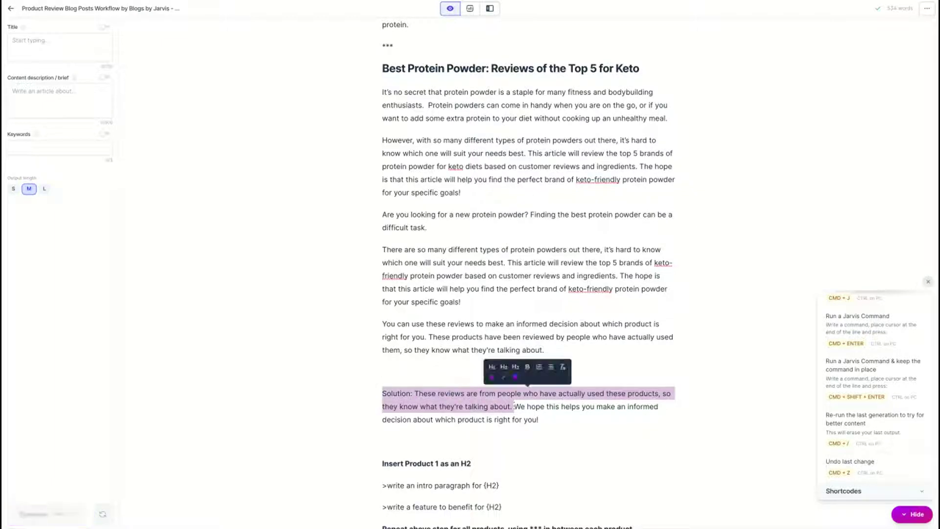
key(BackSpace)
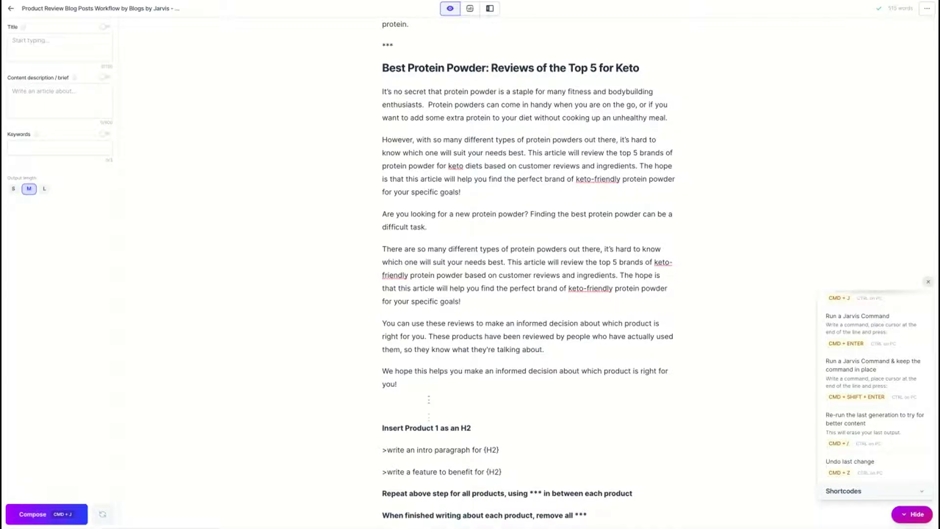
scroll(428, 398, down, 1)
click(400, 405)
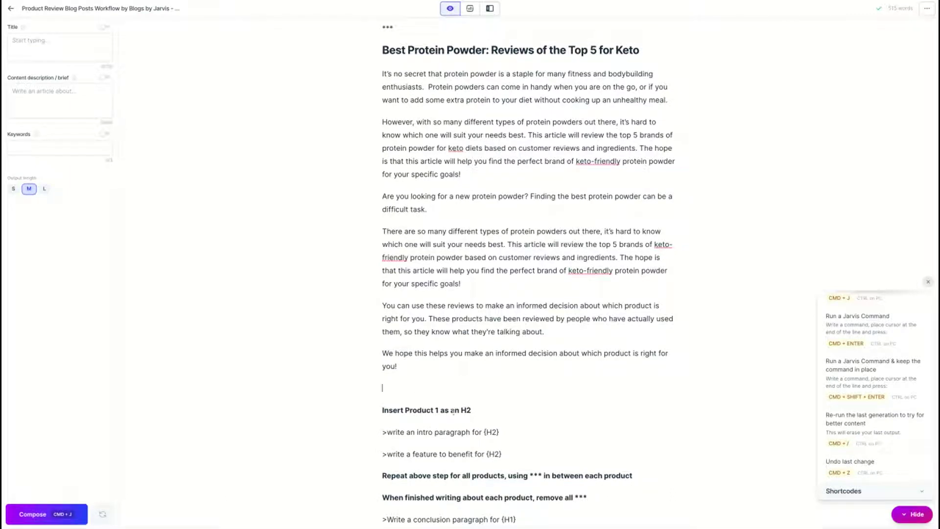
- Remove the duplicate word "Pulsin" from the product name under "Product 1 Info:"
scroll(453, 411, up, 10)
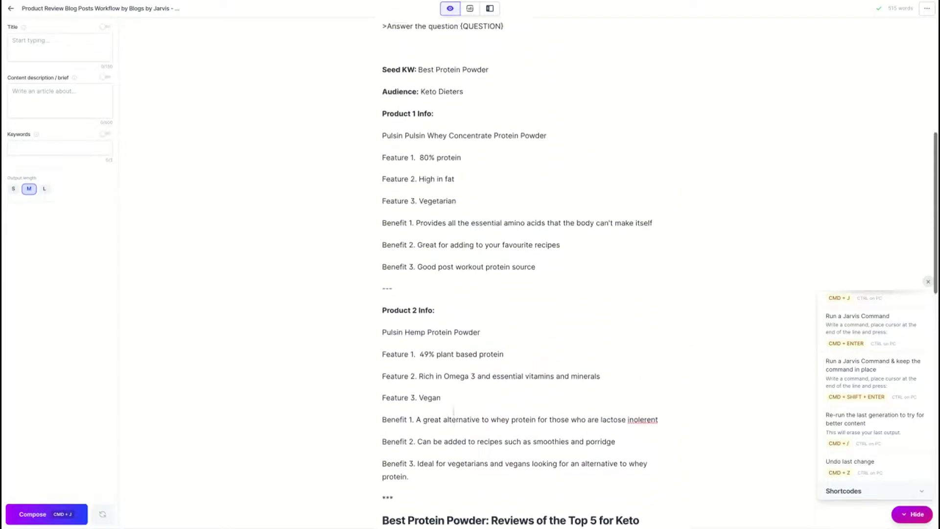
scroll(453, 411, up, 2)
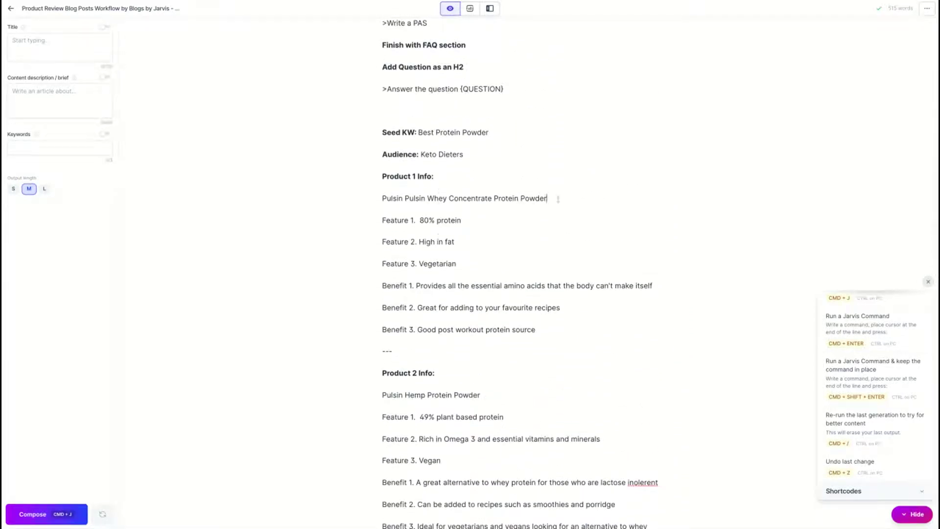
drag(558, 199, 370, 199)
click(403, 199)
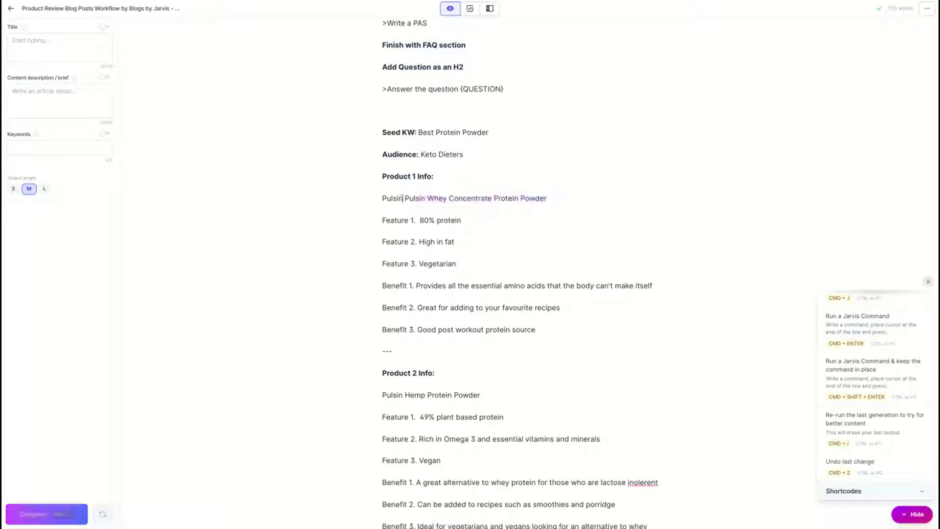
double_click(398, 198)
key(BackSpace)
click(528, 198)
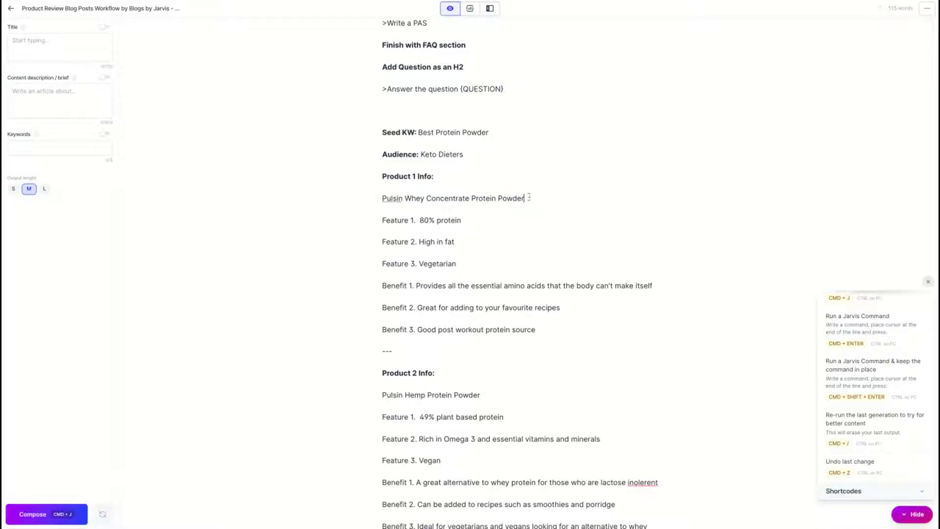
- Replace the "Insert Product 1 as an H2" line with the name "Pulsin Whey Concentrate Protein Powder" from the product info and format it as H2
drag(529, 198, 363, 198)
key(ctrl+c)
scroll(450, 187, down, 13)
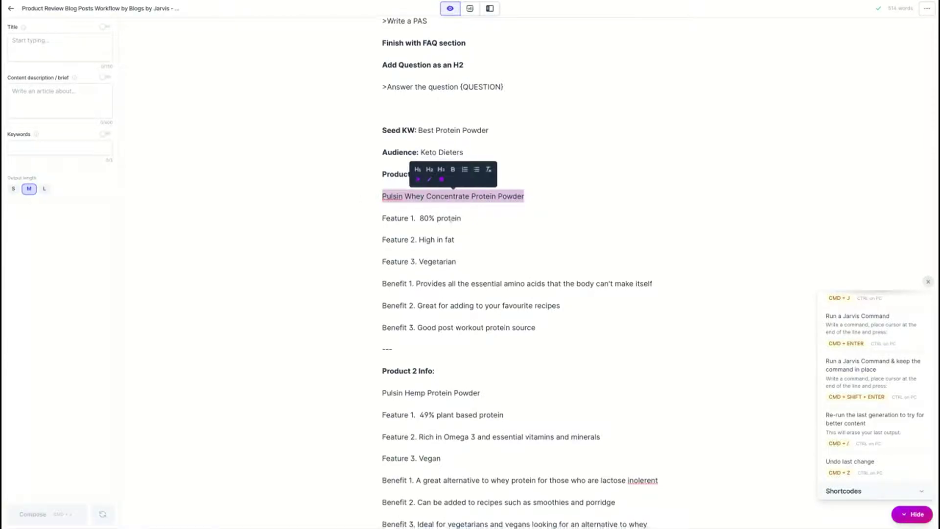
scroll(450, 187, down, 1)
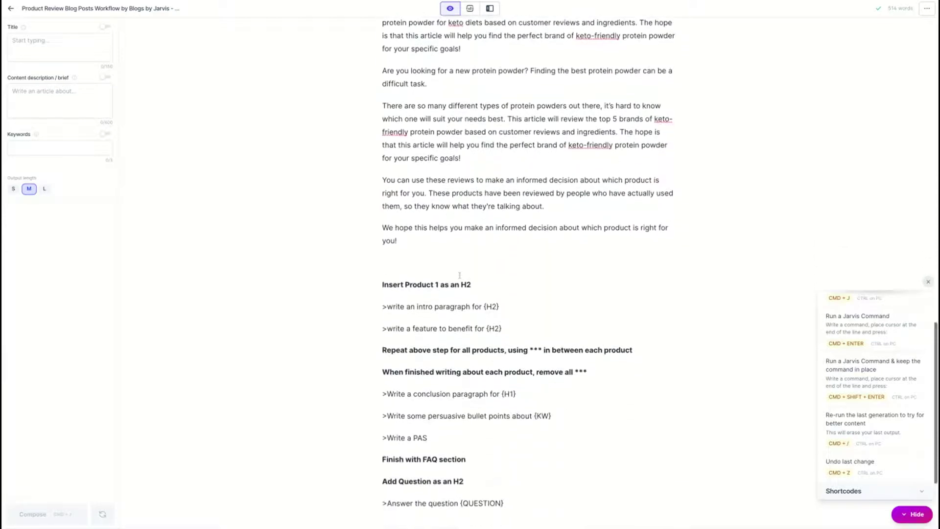
drag(488, 285, 382, 284)
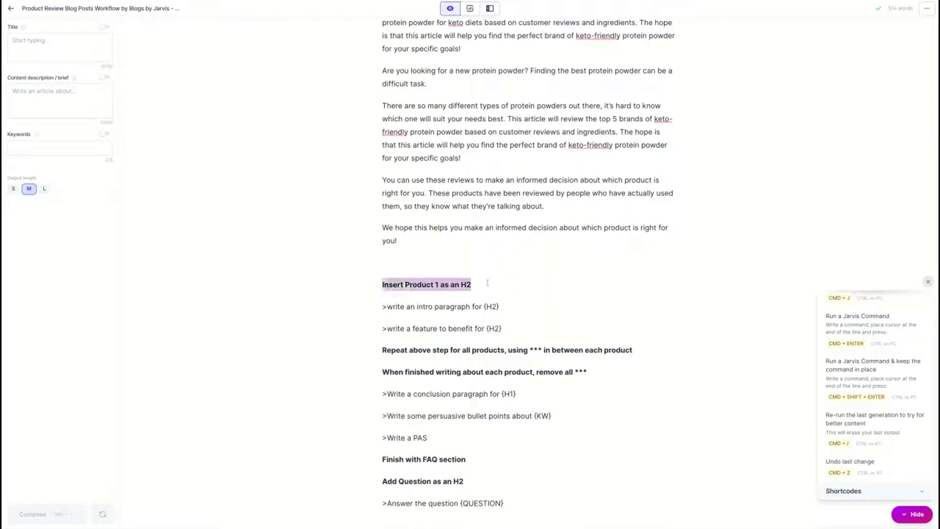
key(ctrl+v)
drag(524, 284, 381, 285)
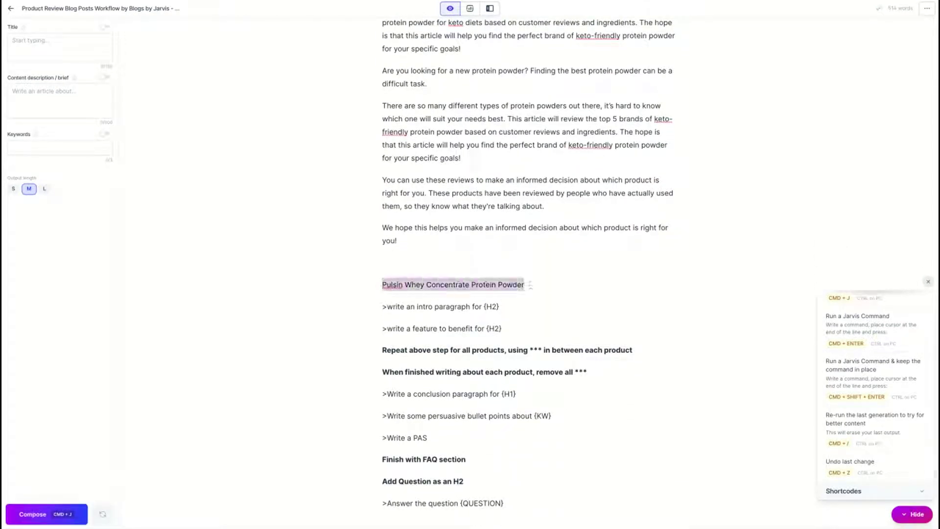
click(441, 258)
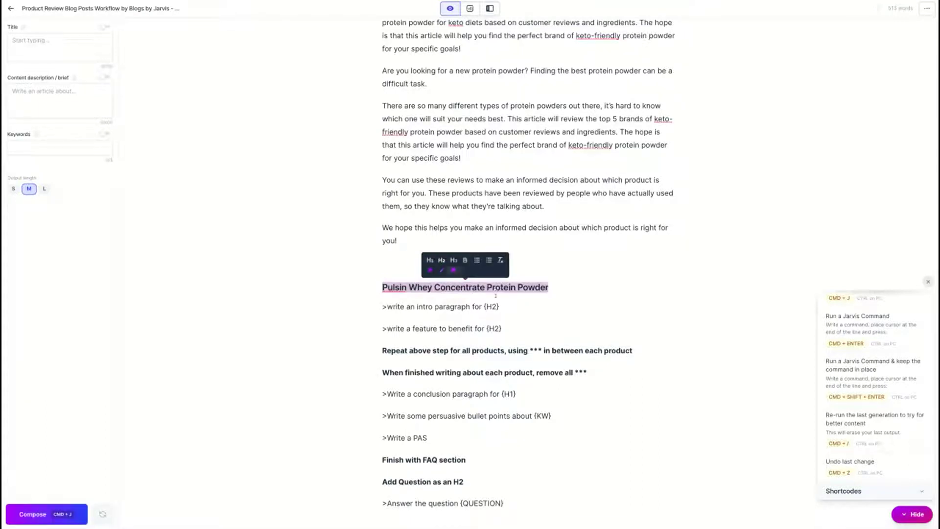
click(517, 304)
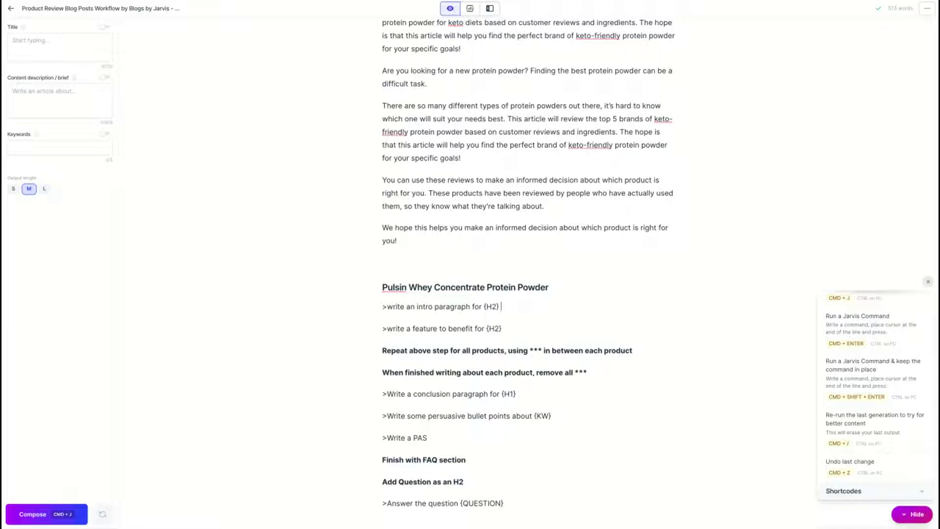
- Copy the three feature lines from "Product 1 Info:" and paste them below the "Pulsin Whey Concentrate Protein Powder" heading
scroll(528, 269, up, 8)
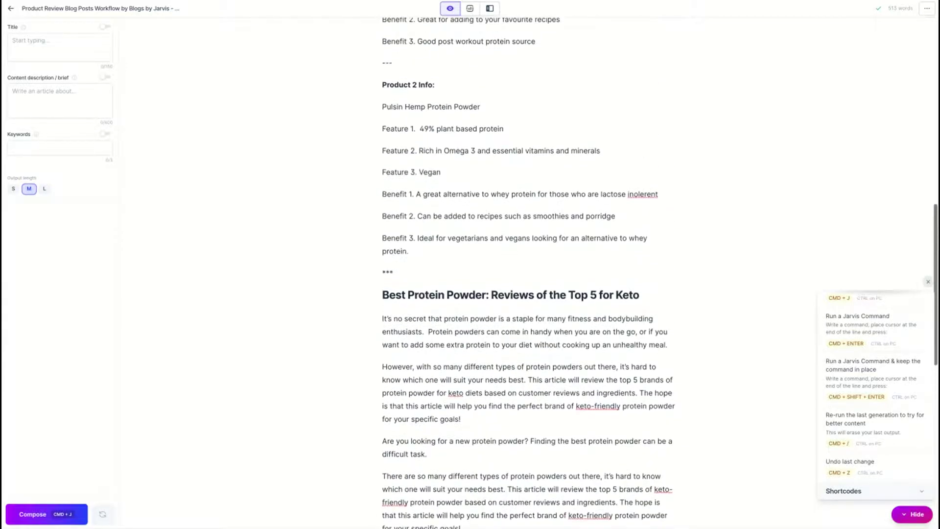
scroll(454, 136, up, 3)
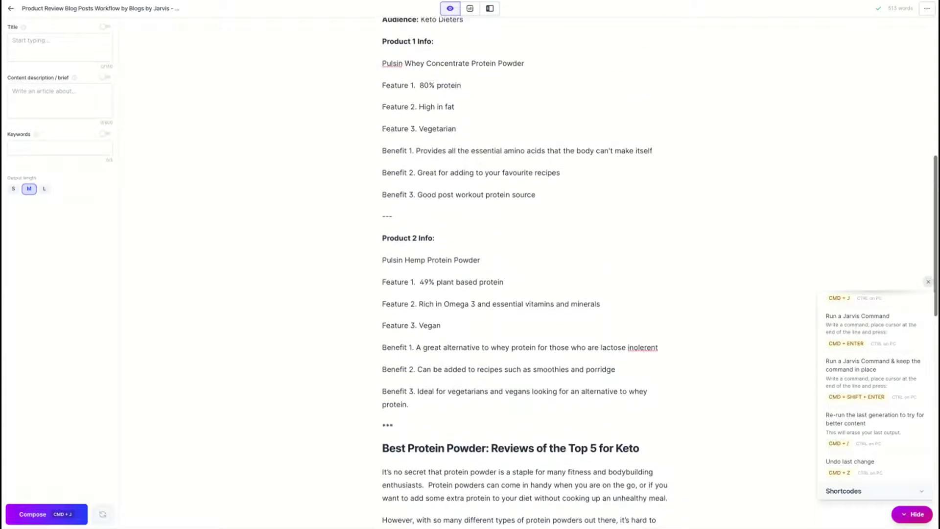
drag(455, 130, 381, 86)
key(ctrl+c)
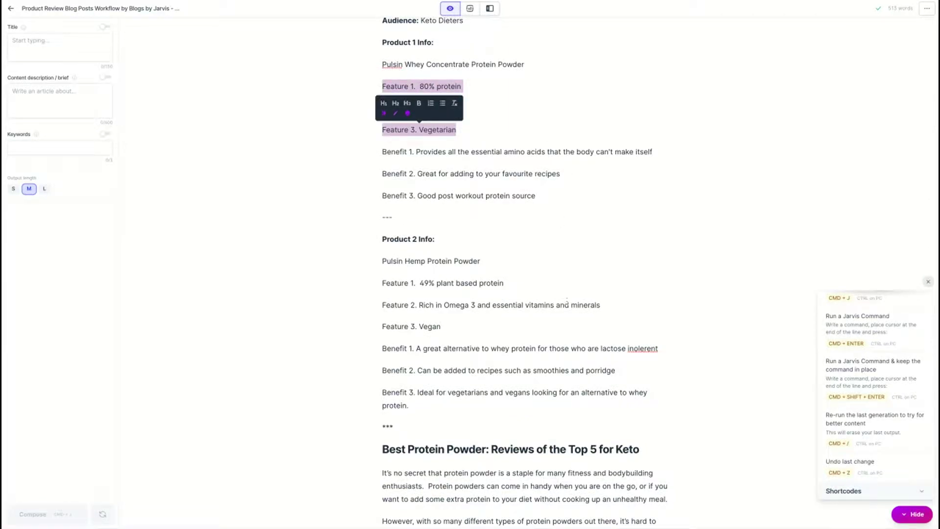
scroll(566, 176, down, 7)
scroll(565, 303, down, 5)
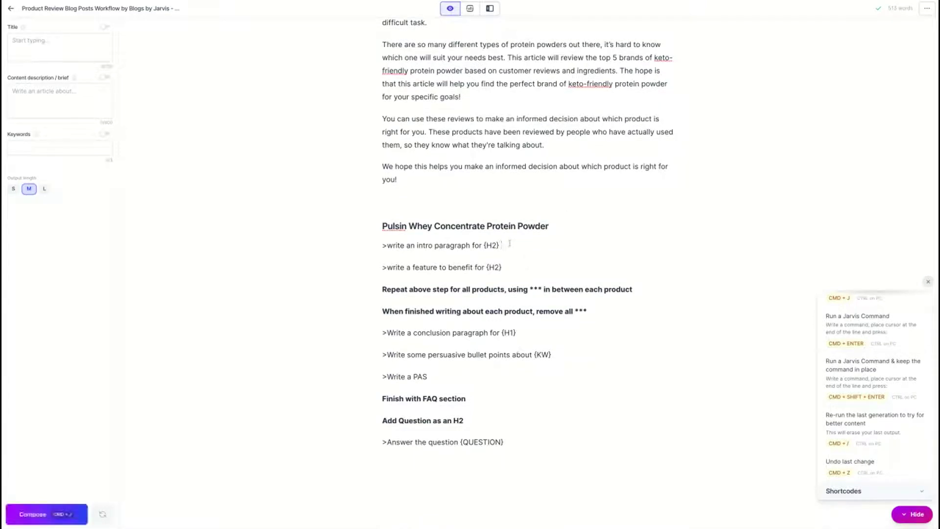
click(554, 226)
key(Return)
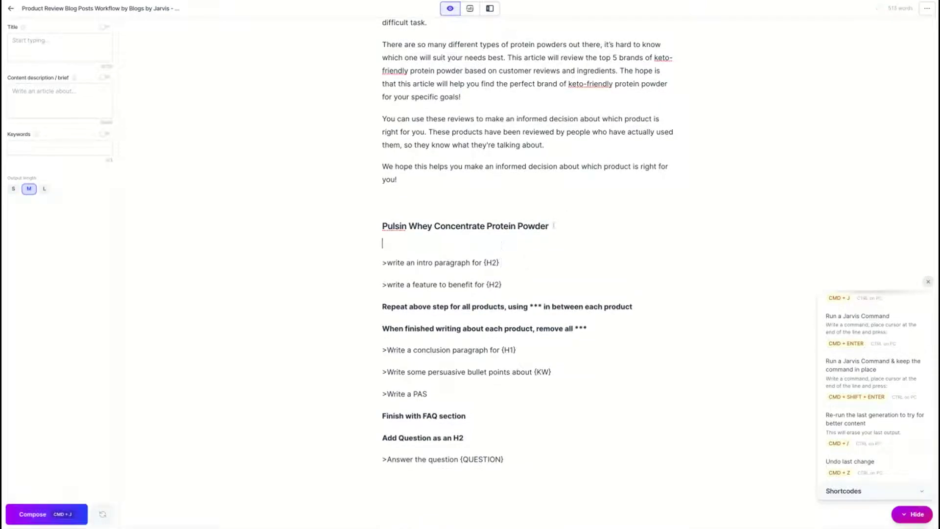
key(ctrl+v)
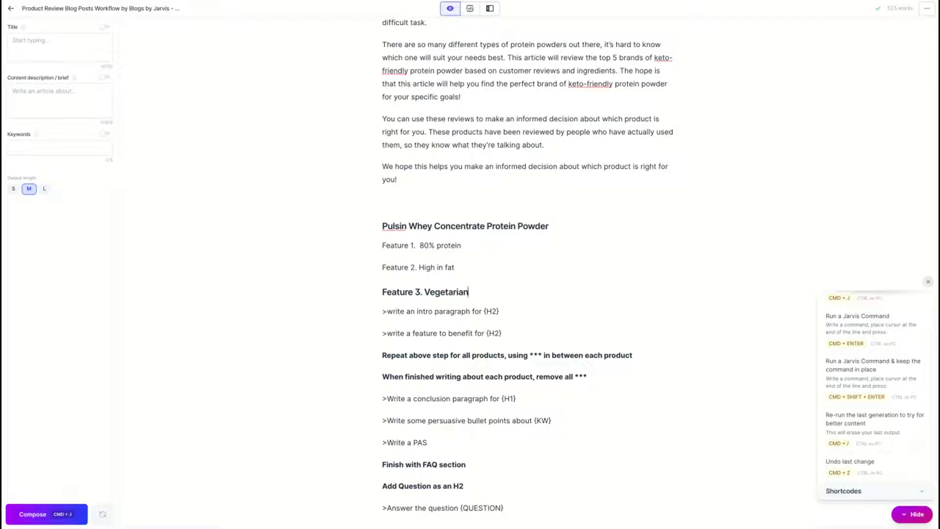
- Undo the pasted feature lines and the product heading, back to the "Insert Product 1 as an H2" placeholder
drag(468, 292, 361, 293)
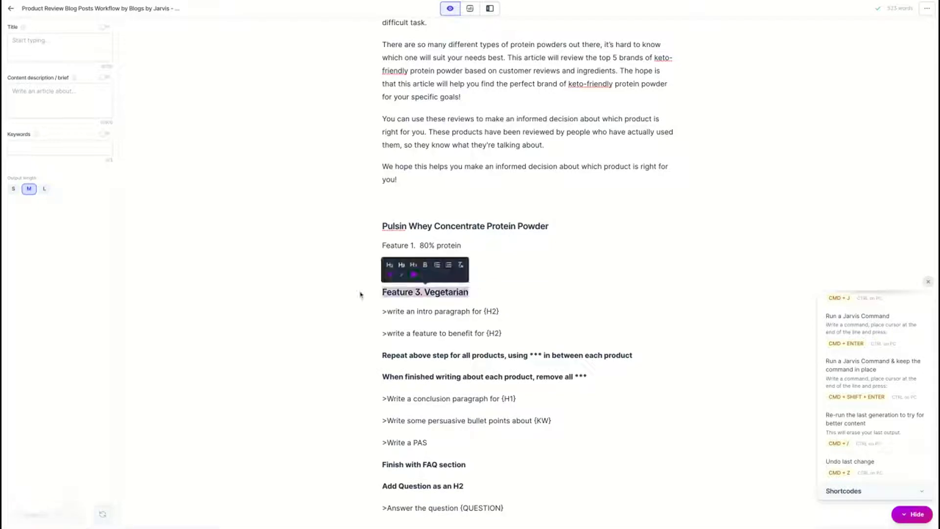
key(ctrl+z)
key(ctrl+z)
key(ctrl+z)
key(ctrl+z)
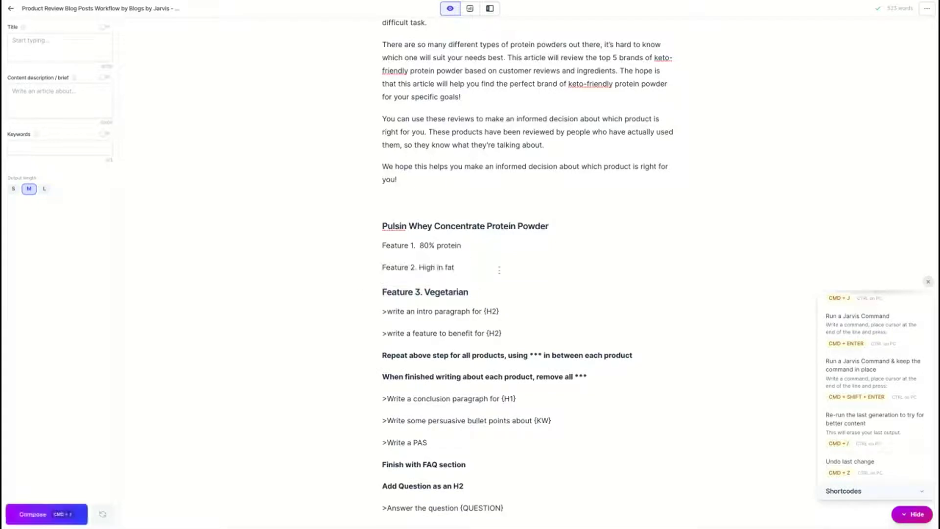
key(ctrl+z)
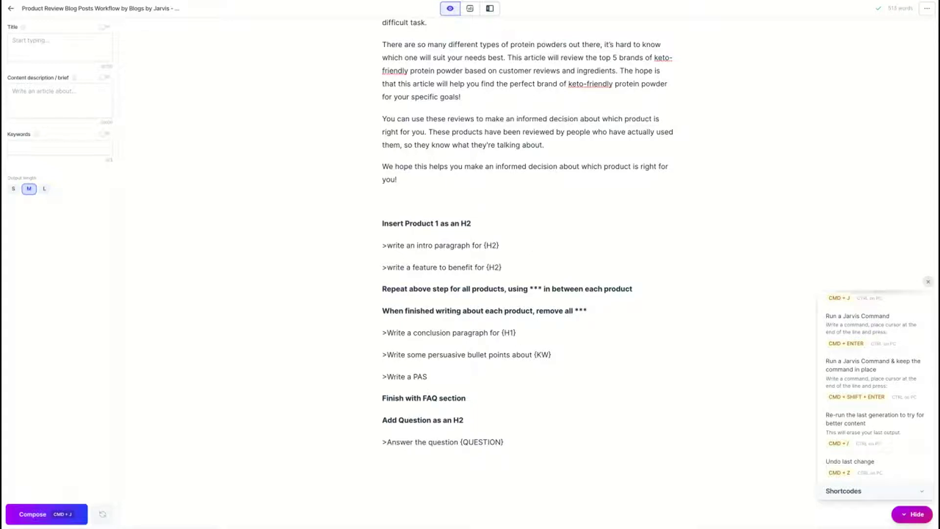
- Replace the "Insert Product 1 as an H2" line with the name and three feature lines from "Product 1 Info:", formatting the name as H2
scroll(528, 274, up, 10)
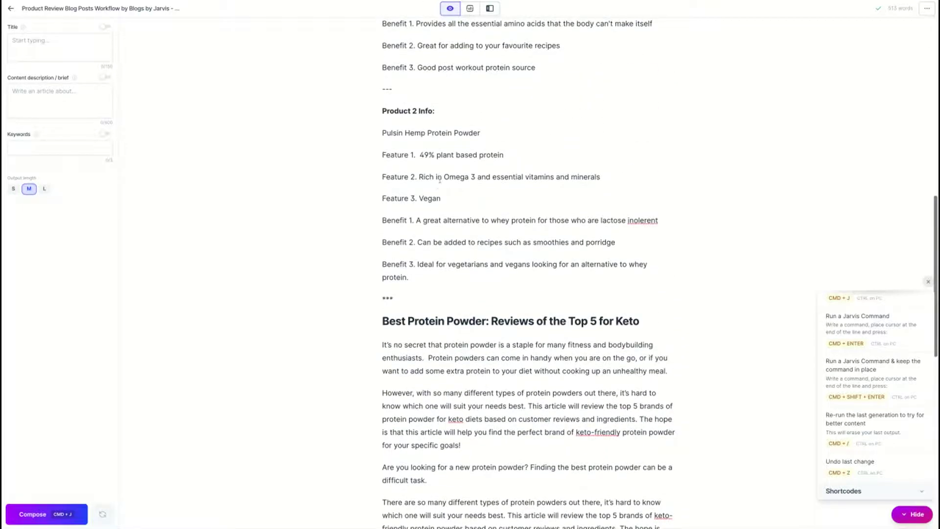
click(446, 198)
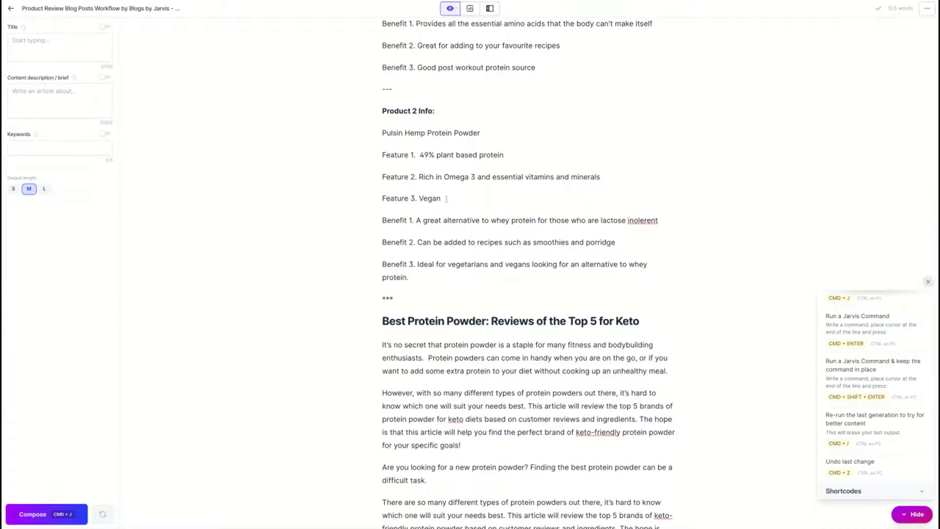
scroll(446, 198, up, 3)
drag(460, 143, 382, 80)
key(ctrl+c)
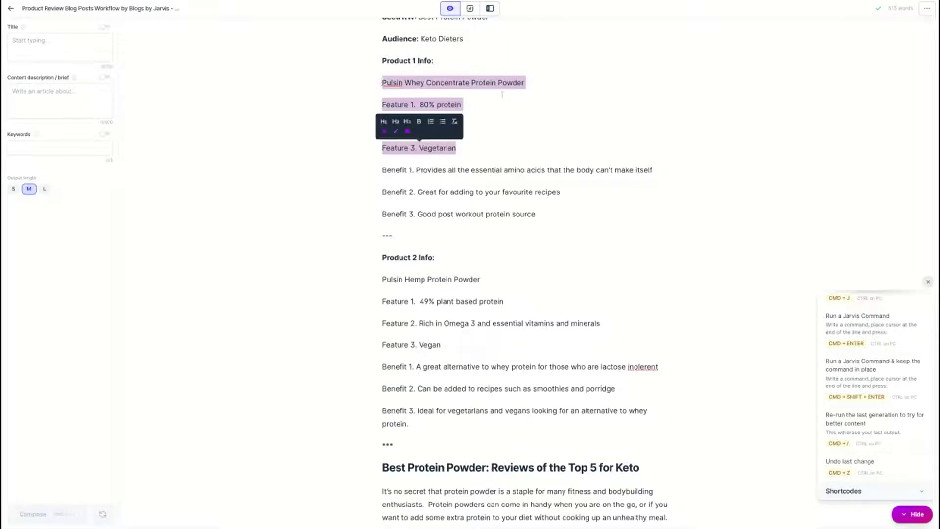
scroll(530, 151, down, 12)
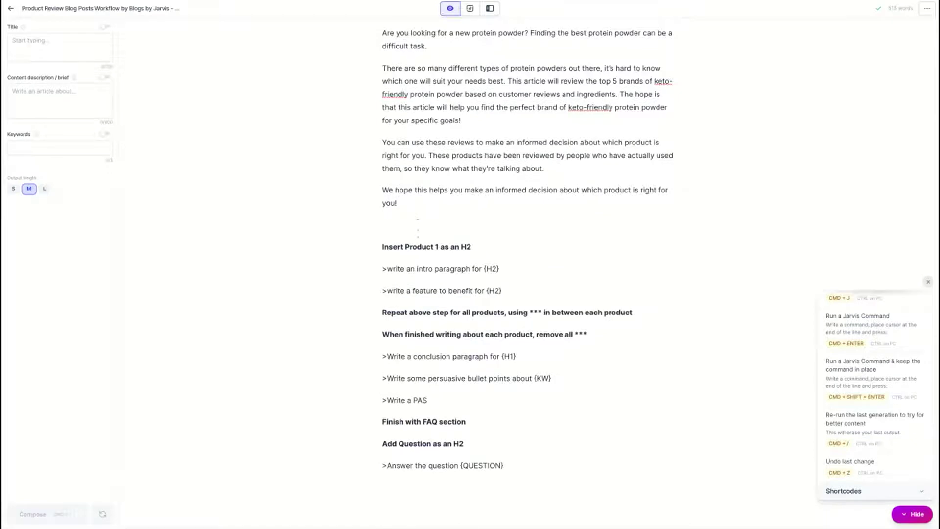
drag(471, 246, 359, 248)
key(ctrl+v)
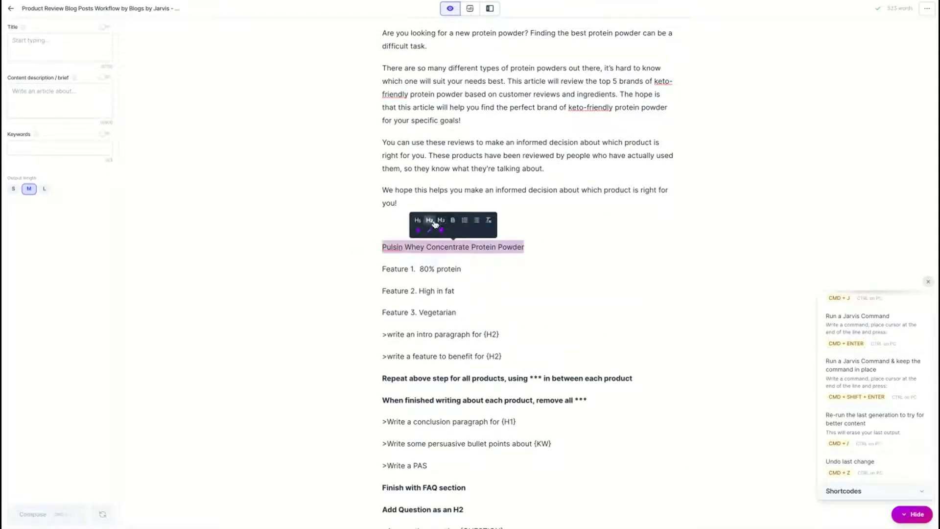
click(440, 222)
- Replace {H2} in the intro paragraph command with "Pulsin Whey Concentrate Protein Powder" and reset the line's styles to plain text
click(506, 334)
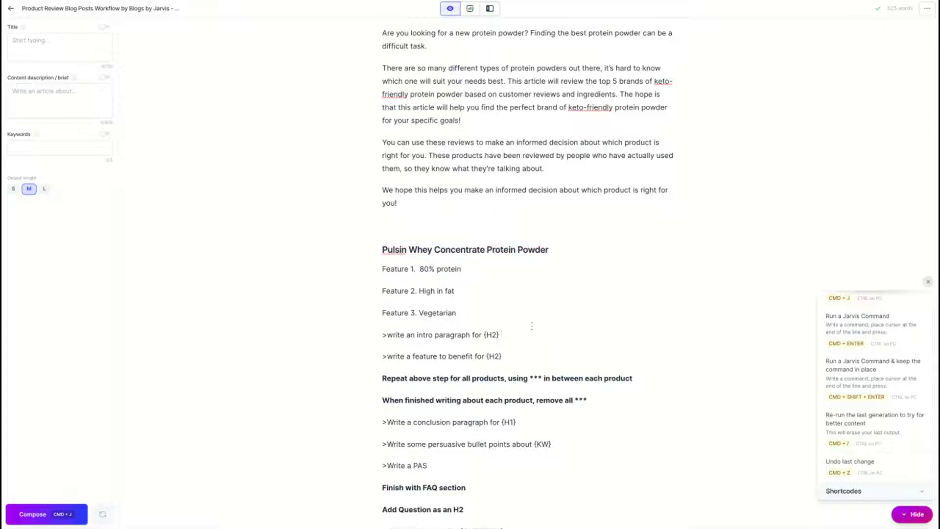
drag(549, 249, 383, 249)
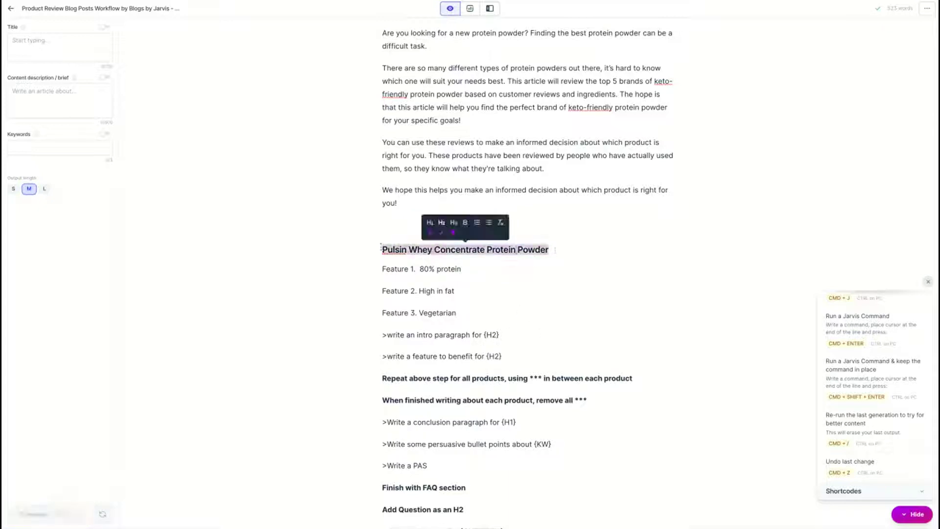
key(ctrl+c)
drag(502, 335, 481, 335)
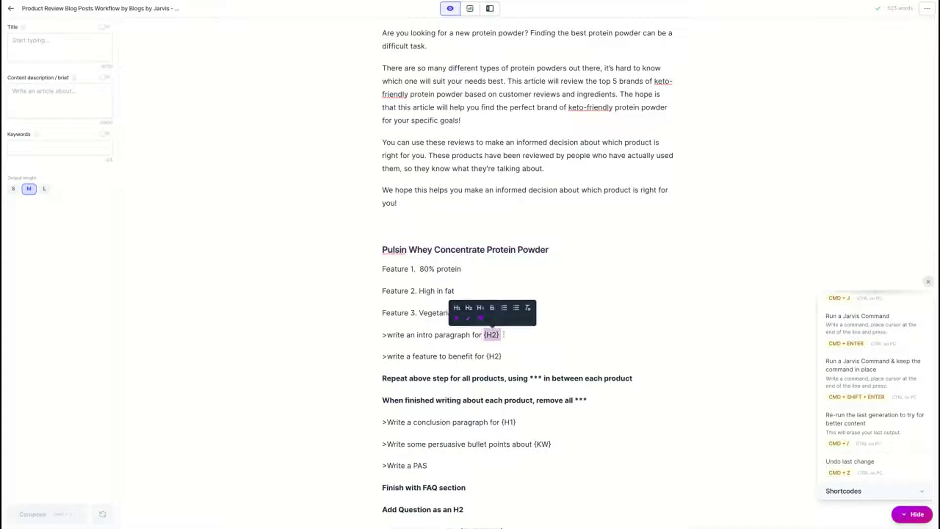
key(ctrl+v)
triple_click(664, 337)
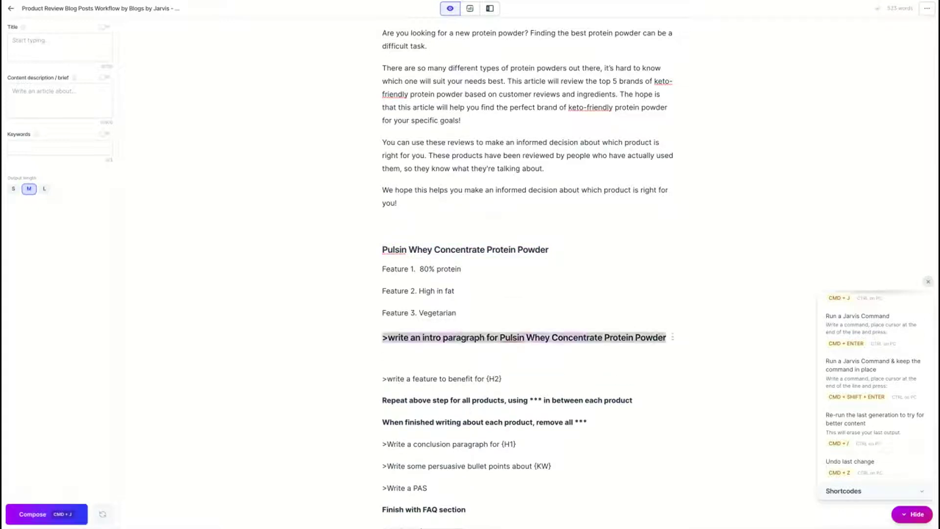
click(539, 307)
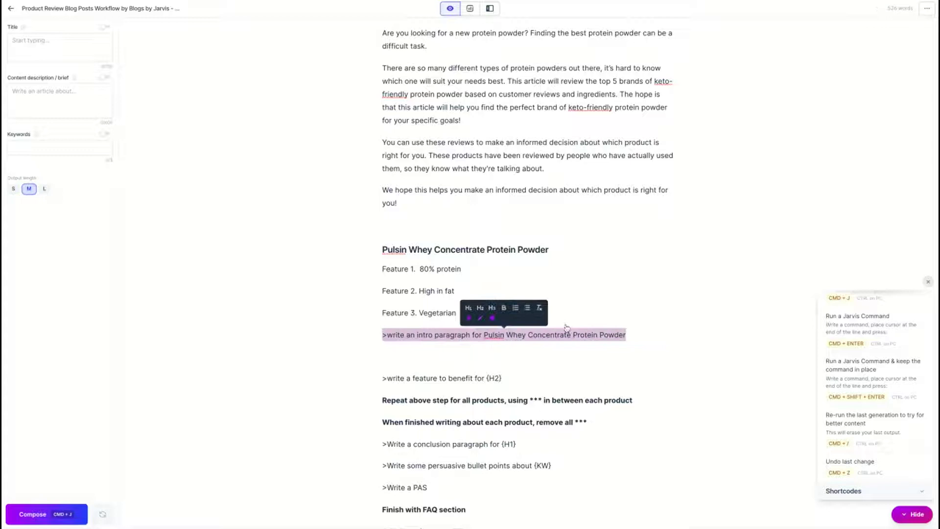
- Run the intro paragraph command for the Pulsin whey powder and delete the command text in front of the generated output
click(651, 336)
key(ctrl+Return)
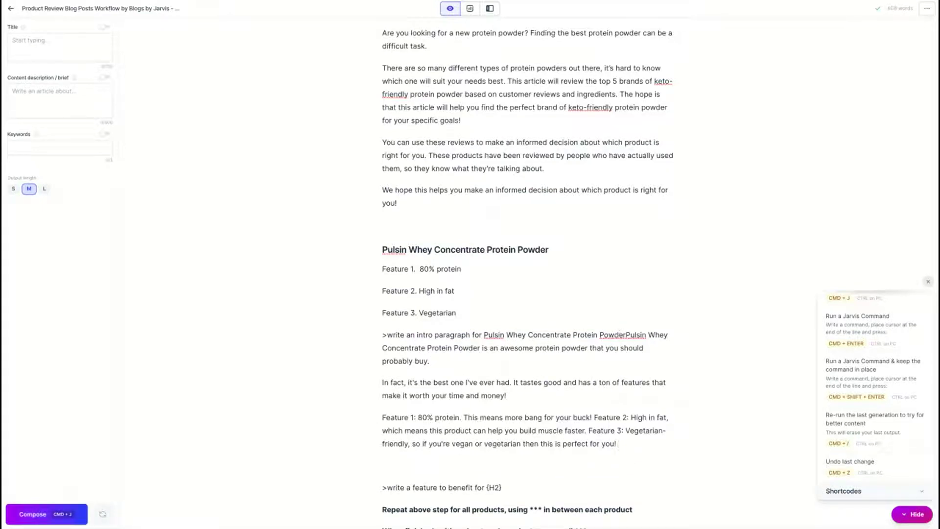
drag(625, 335, 383, 334)
key(BackSpace)
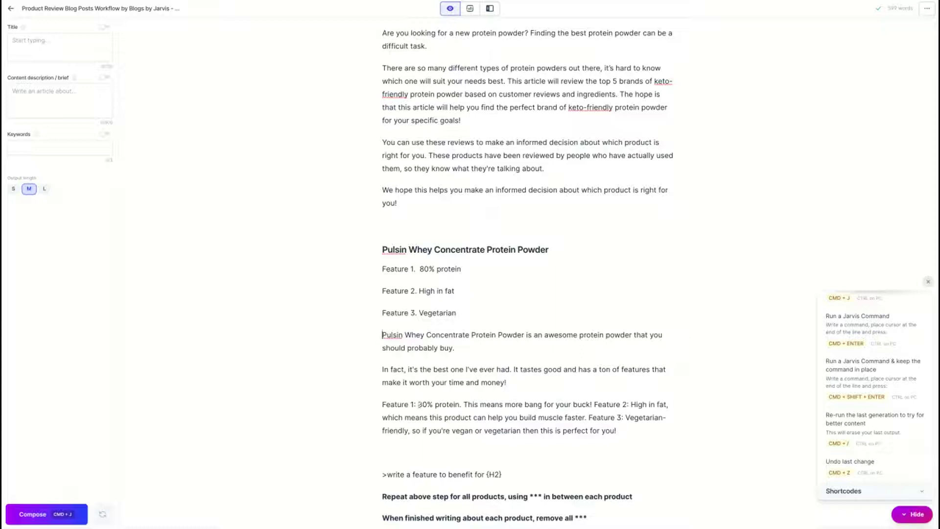
- Remove the "Feature 1:", "Feature 2:" and "Feature 3:" labels from the generated intro and put each feature's text in its own paragraph
drag(418, 404, 382, 405)
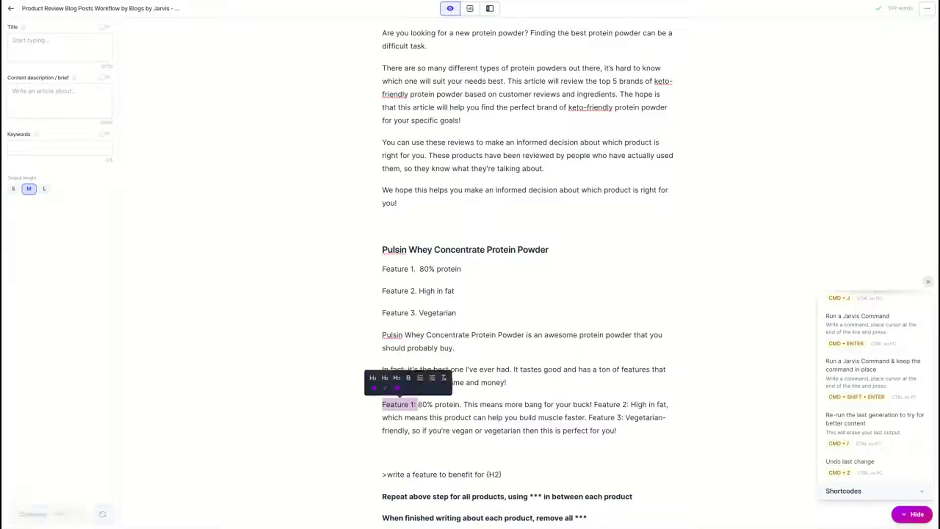
key(BackSpace)
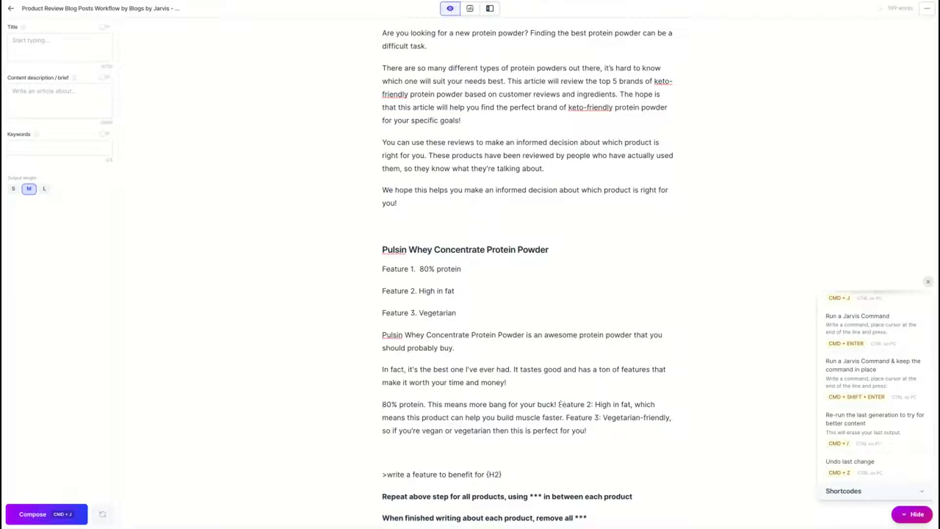
click(560, 404)
key(Return)
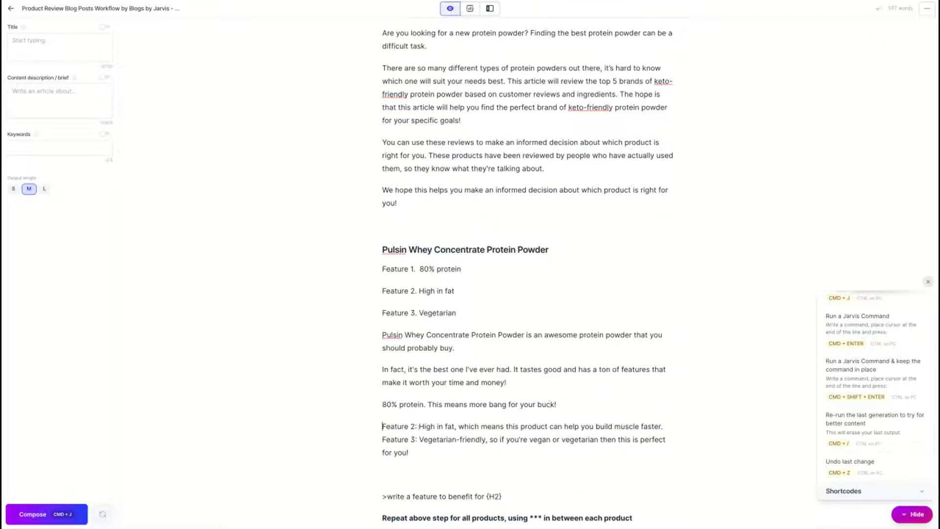
drag(419, 426, 360, 427)
key(BackSpace)
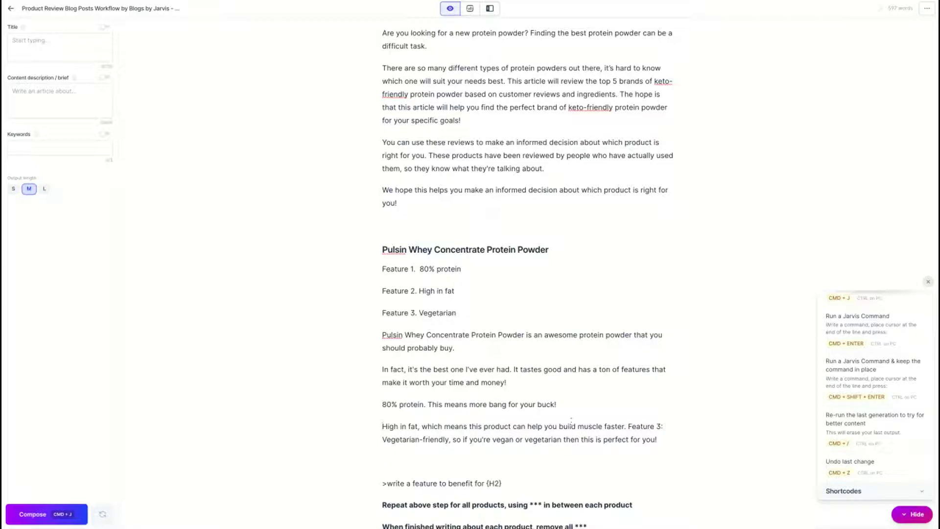
drag(627, 426, 666, 427)
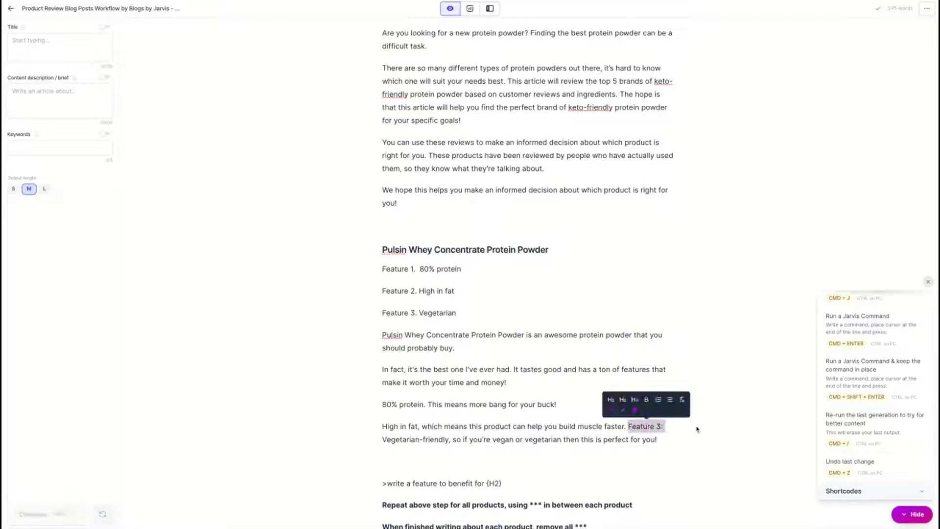
key(BackSpace)
key(Return)
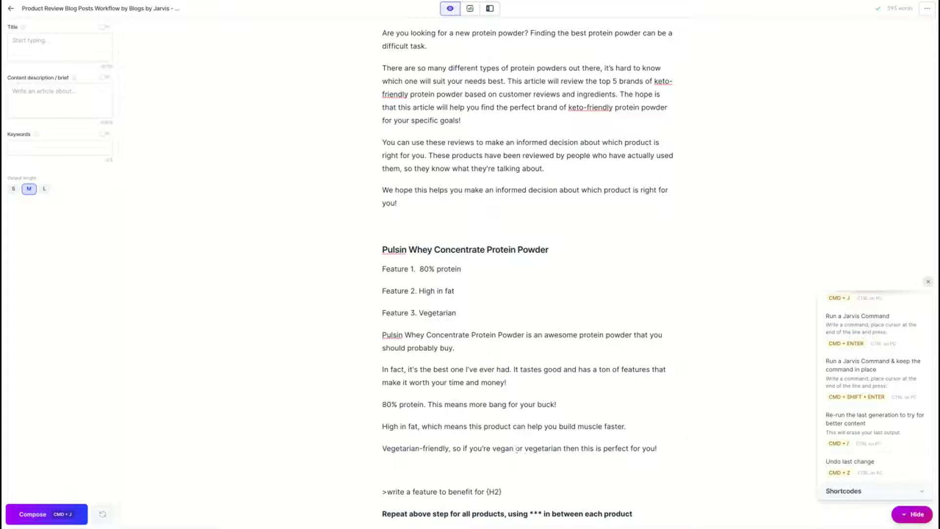
- Delete "vegan or" from the "Vegetarian-friendly" sentence
drag(524, 449, 492, 449)
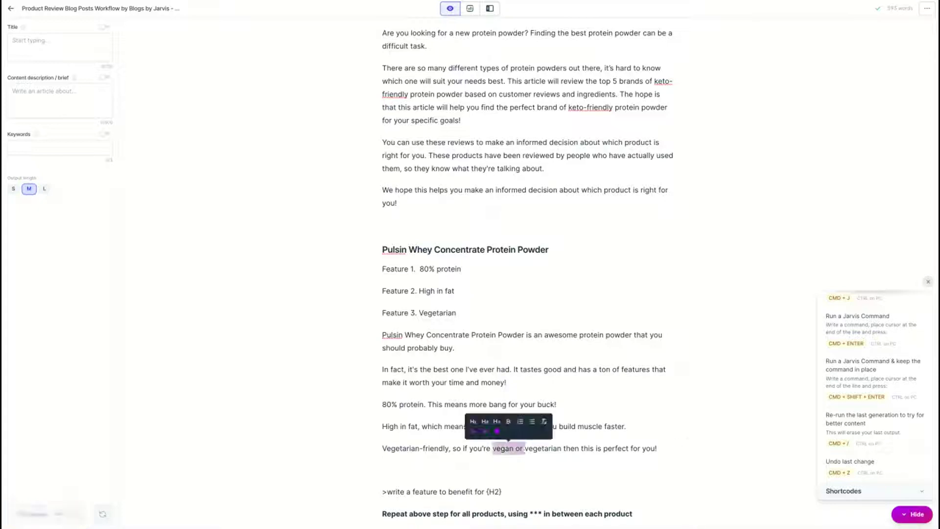
key(BackSpace)
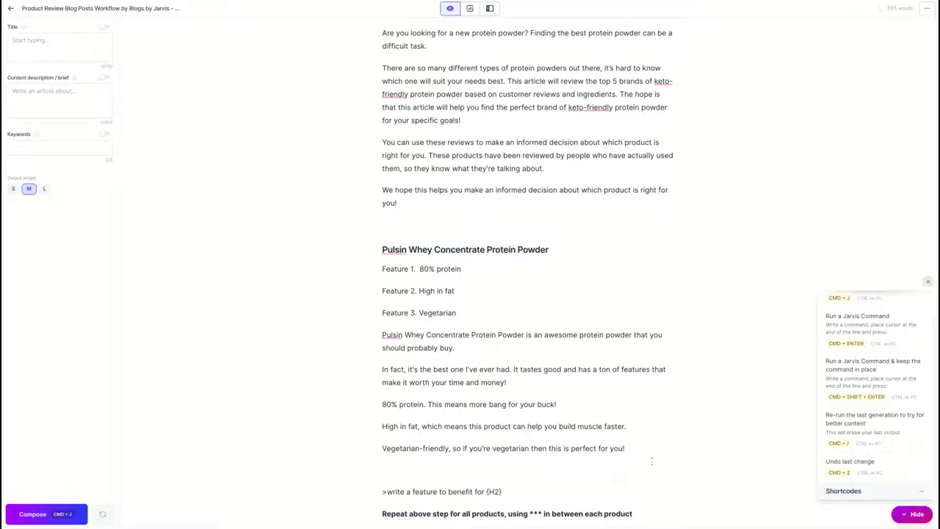
click(628, 448)
- Copy the three benefit lines from "Product 1 Info:" and paste them below the "Vegetarian-friendly" paragraph
scroll(424, 269, up, 10)
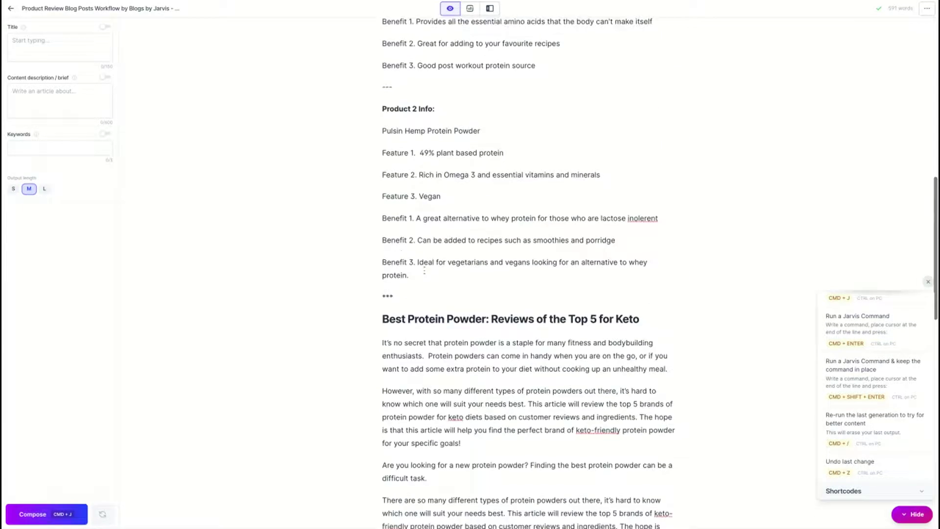
drag(536, 131, 382, 95)
key(ctrl+c)
scroll(453, 180, down, 14)
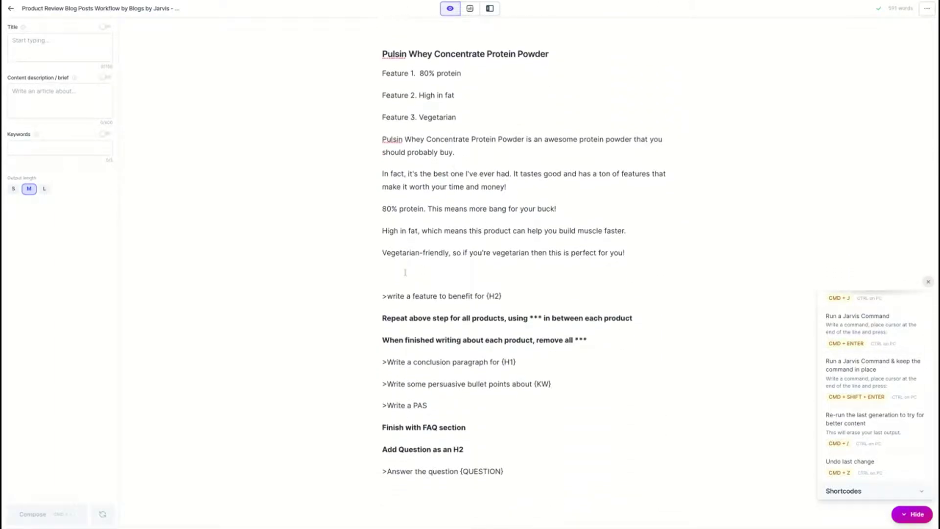
click(405, 272)
key(ctrl+v)
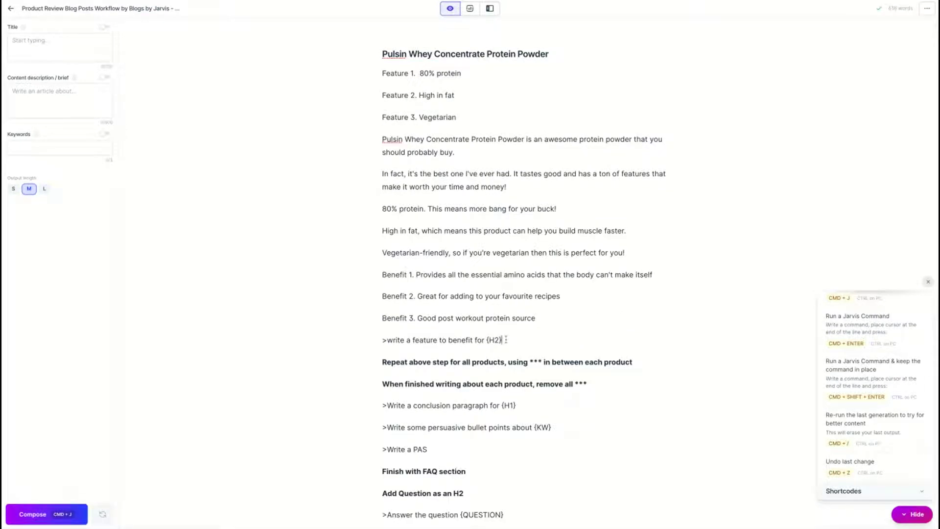
- Replace {H2} in the feature to benefit command with "Pulsin Whey Concentrate Protein Powder" and reset the line's styles to plain text
drag(552, 54, 381, 54)
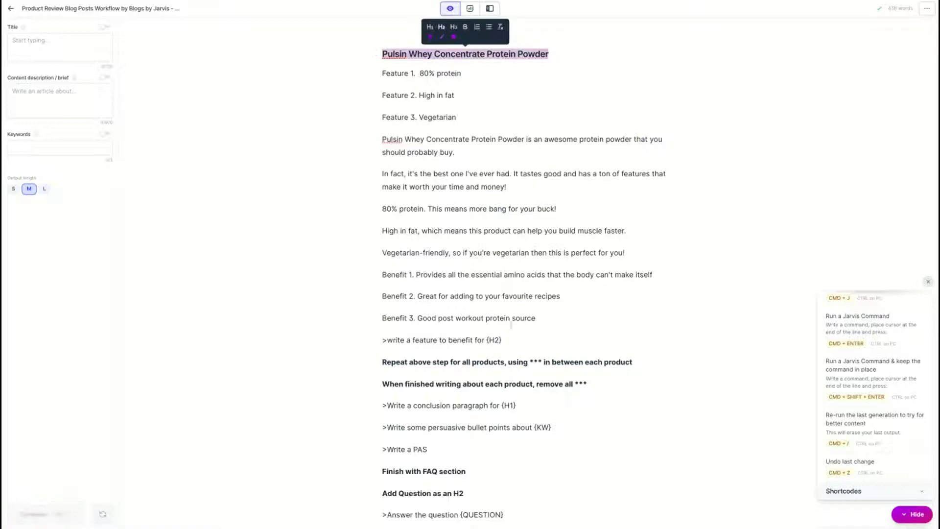
key(ctrl+c)
drag(502, 340, 486, 339)
key(ctrl+v)
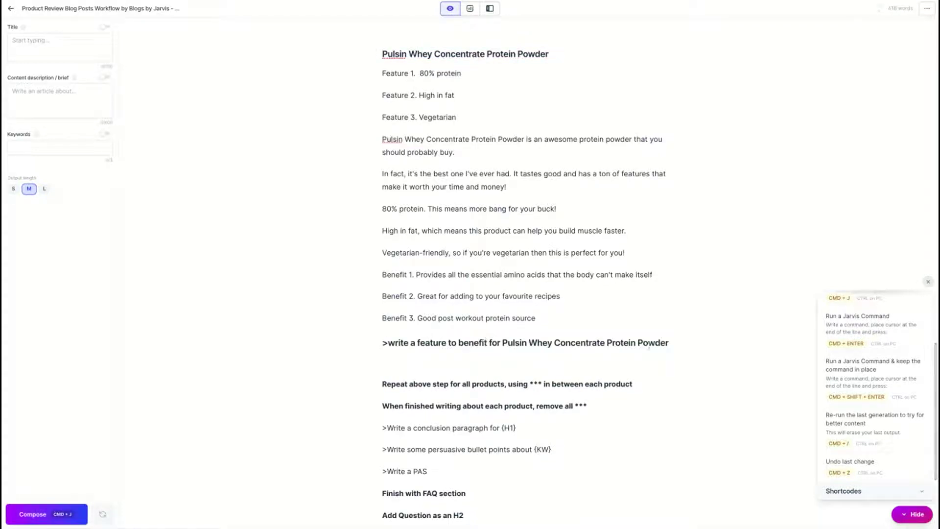
drag(669, 343, 382, 343)
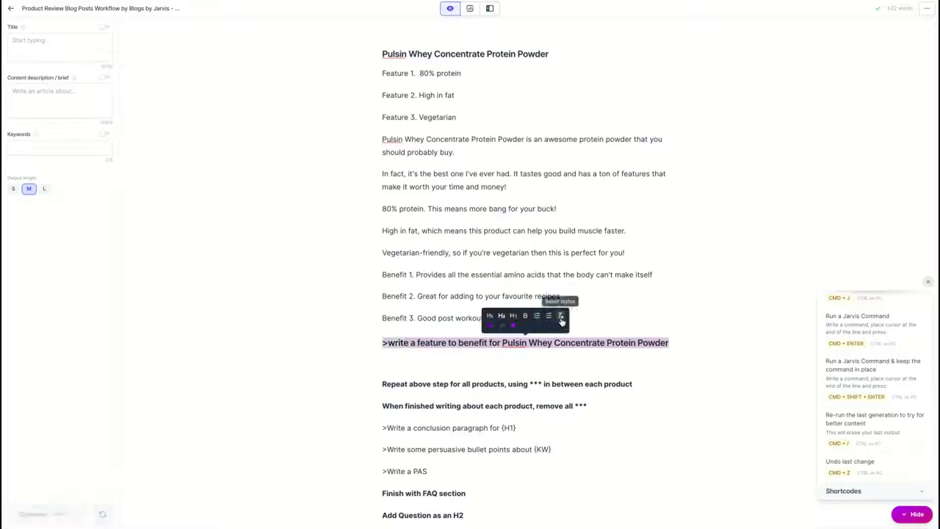
click(561, 321)
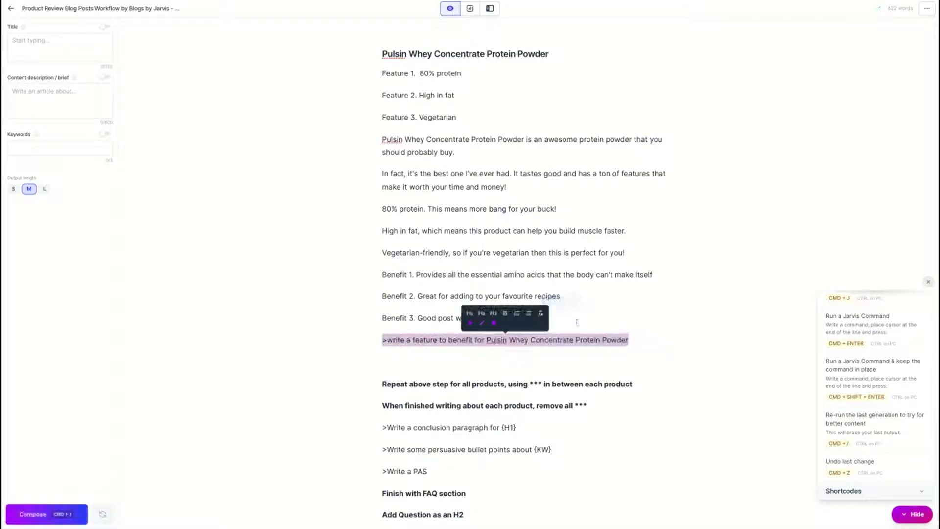
- Run the feature to benefit command and delete the three pasted benefit lines together with the command line and its "Standard benefits:" label
click(657, 341)
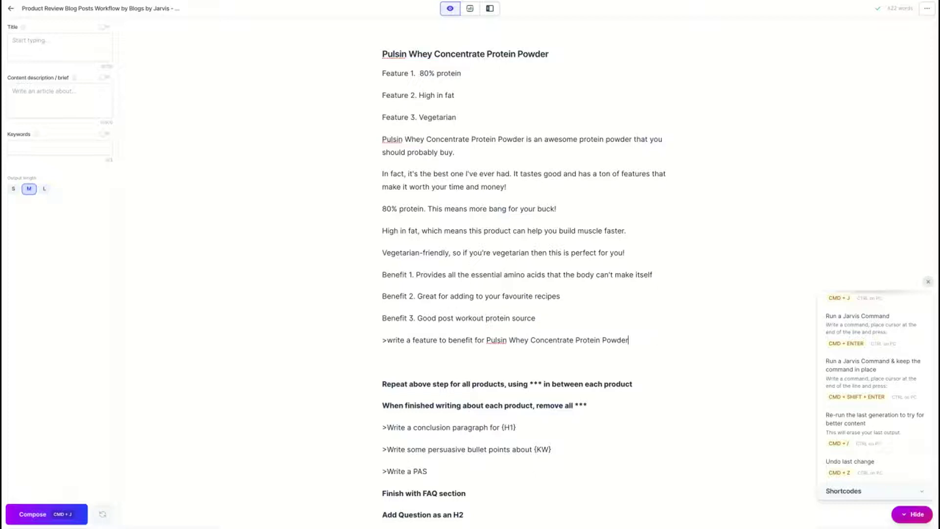
key(ctrl+Return)
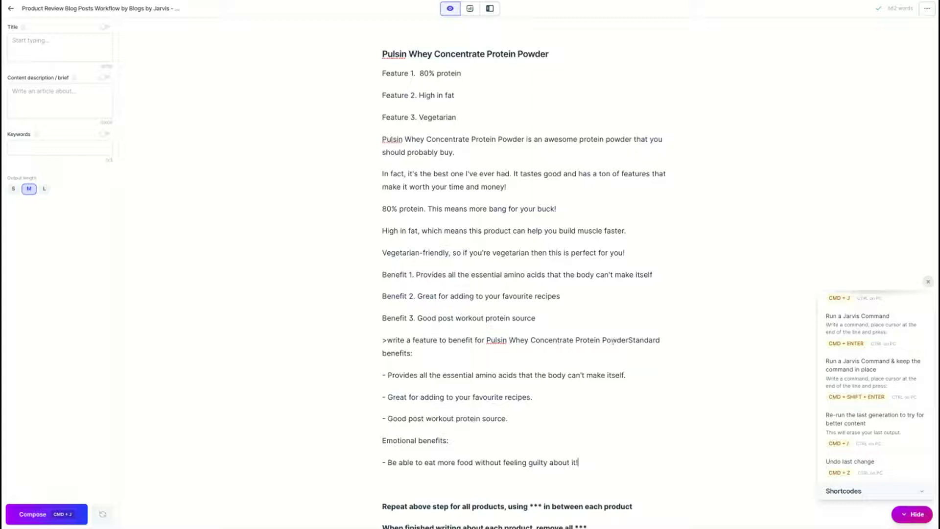
triple_click(415, 353)
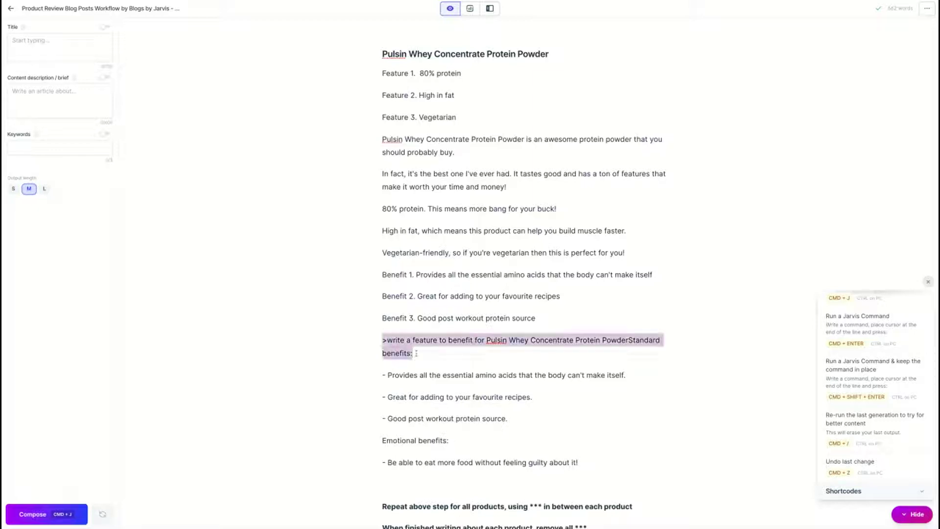
drag(415, 352, 415, 274)
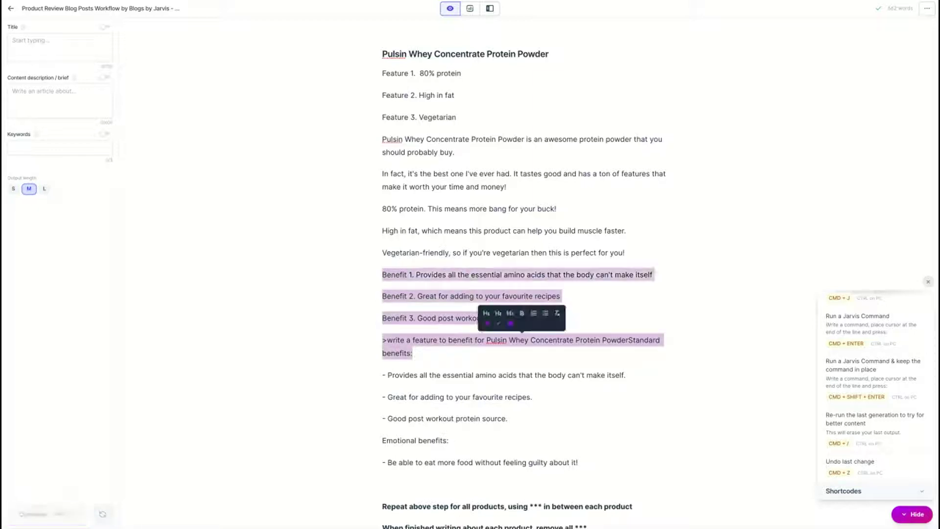
key(BackSpace)
key(BackSpace)
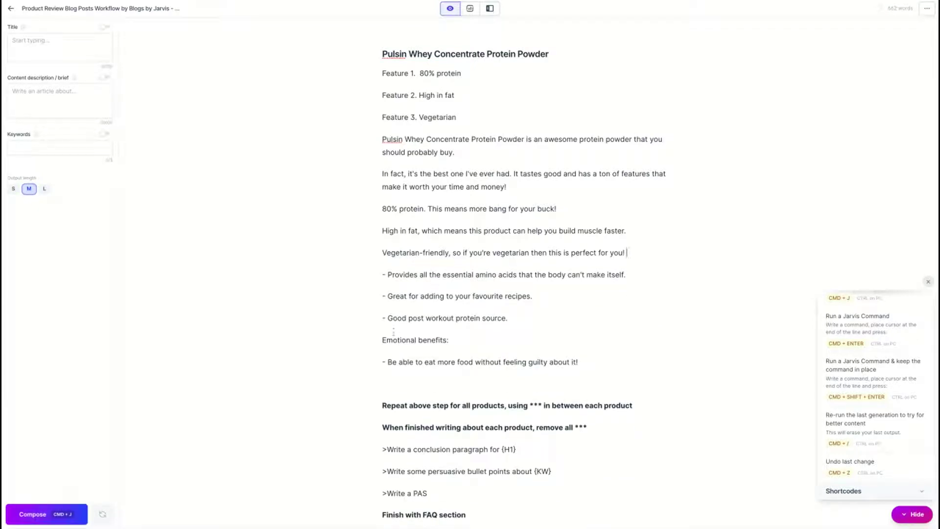
- Delete the "Emotional benefits:" line from the bullets and the three feature lines directly under the Pulsin whey heading
drag(455, 340, 356, 342)
key(BackSpace)
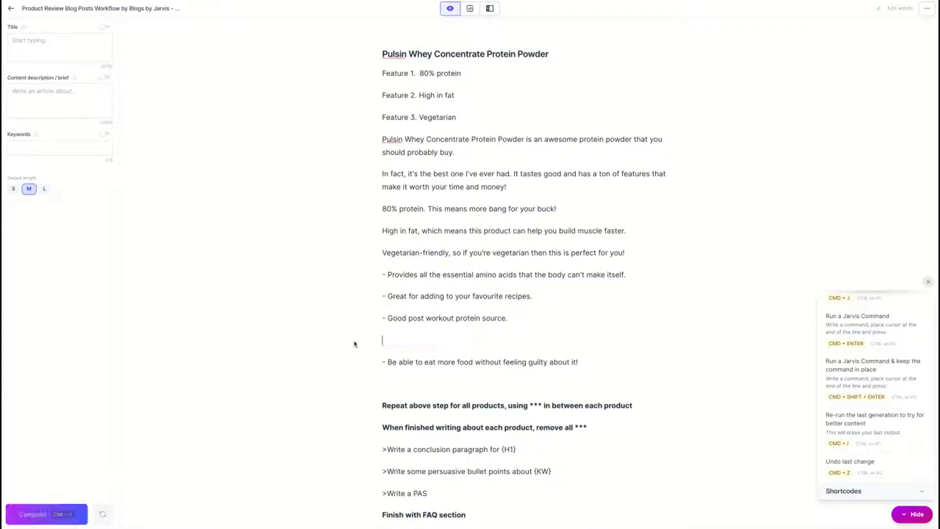
key(BackSpace)
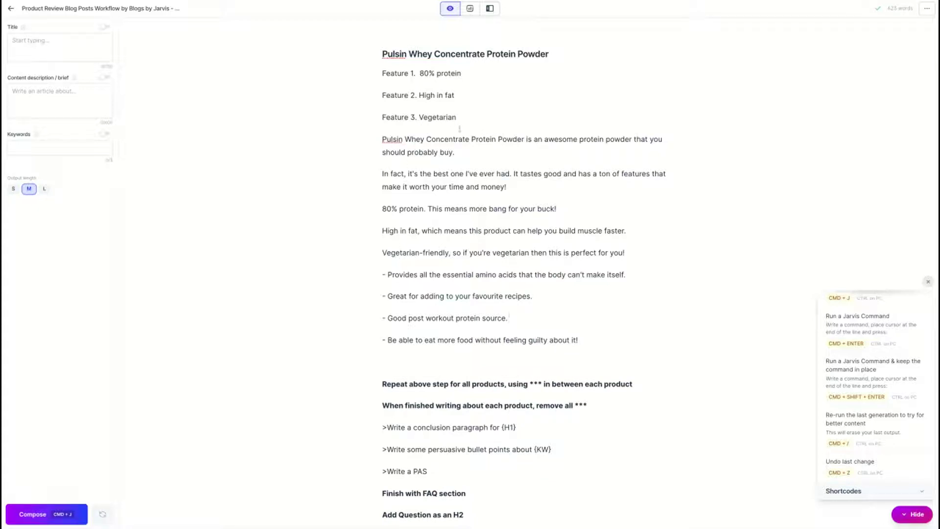
drag(455, 117, 380, 73)
key(BackSpace)
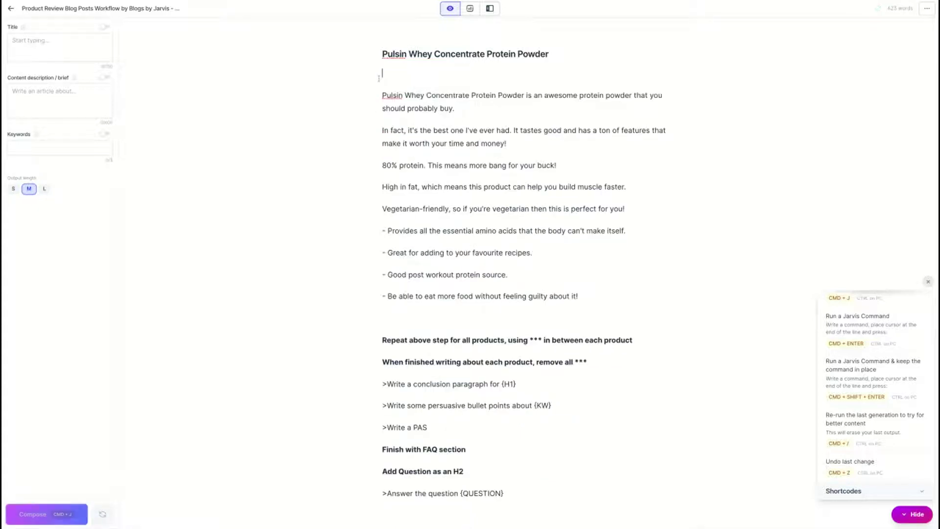
- Remove the blank line under the Pulsin whey heading and add a *** separator below the section's last bullet
key(BackSpace)
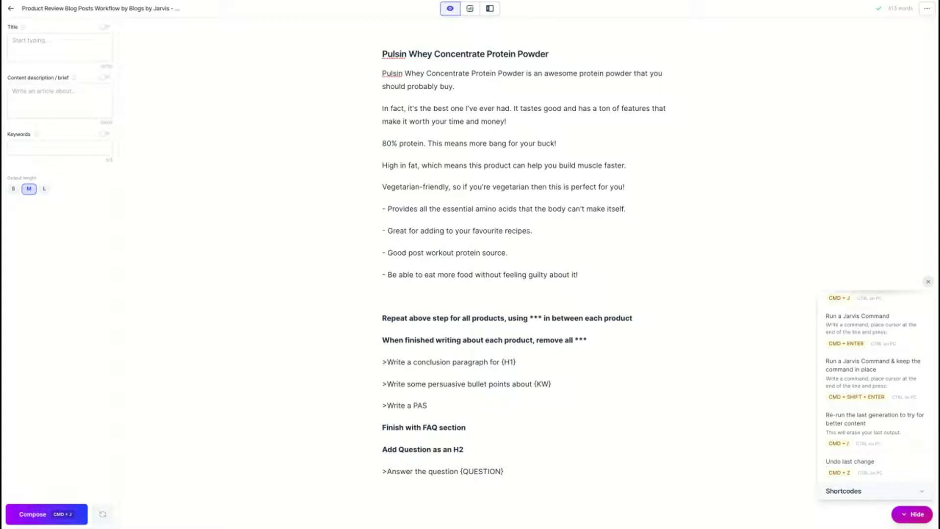
double_click(542, 316)
key(super+c)
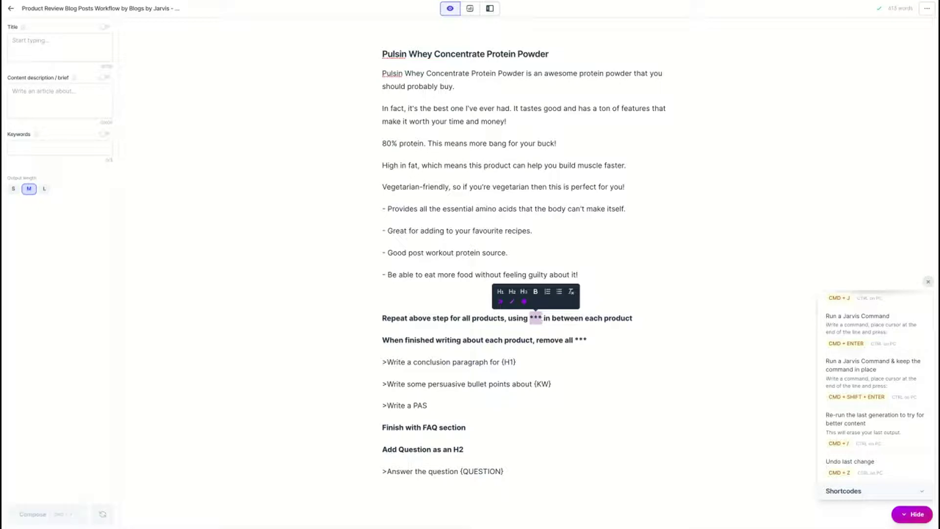
click(399, 297)
key(super+v)
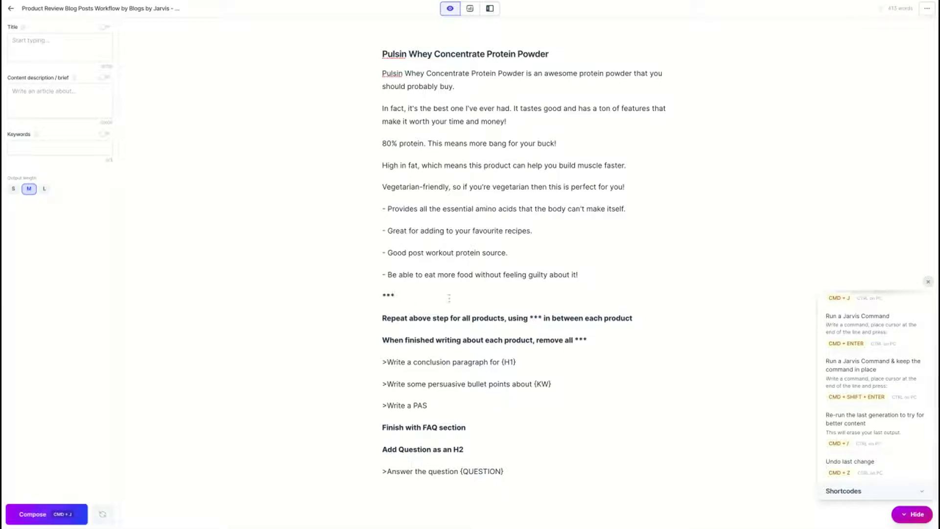
- Replace the "Repeat above step for all products" instruction with a copy of the recipe's "Insert Product 1 as an H2" line and two {H2} commands
triple_click(641, 319)
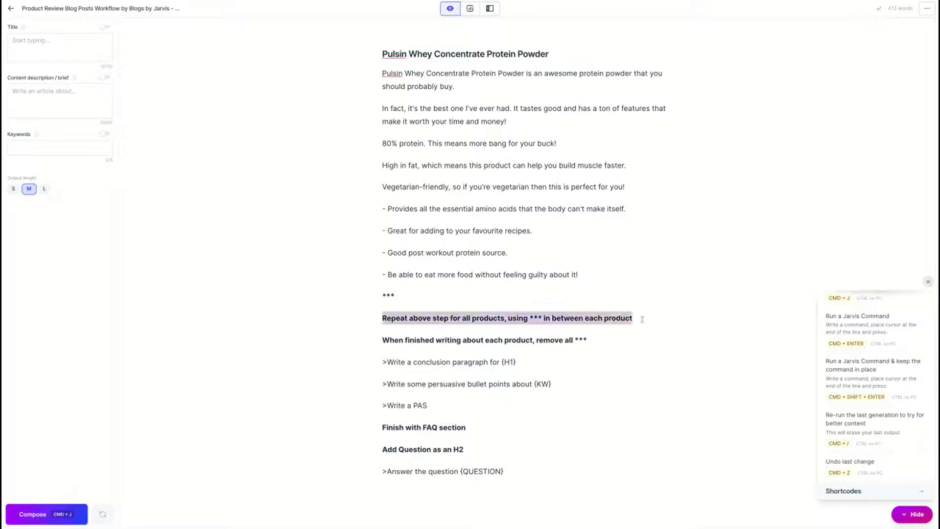
key(BackSpace)
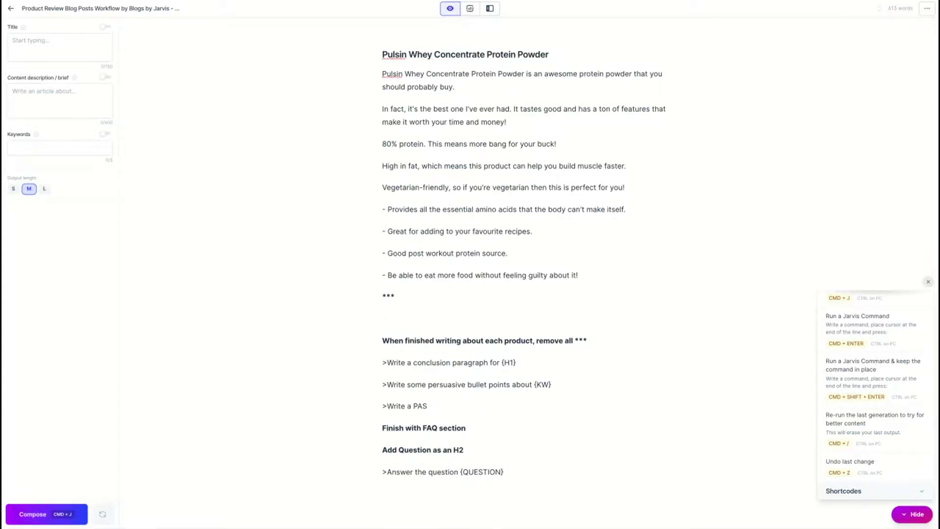
scroll(642, 319, up, 10)
scroll(642, 318, up, 8)
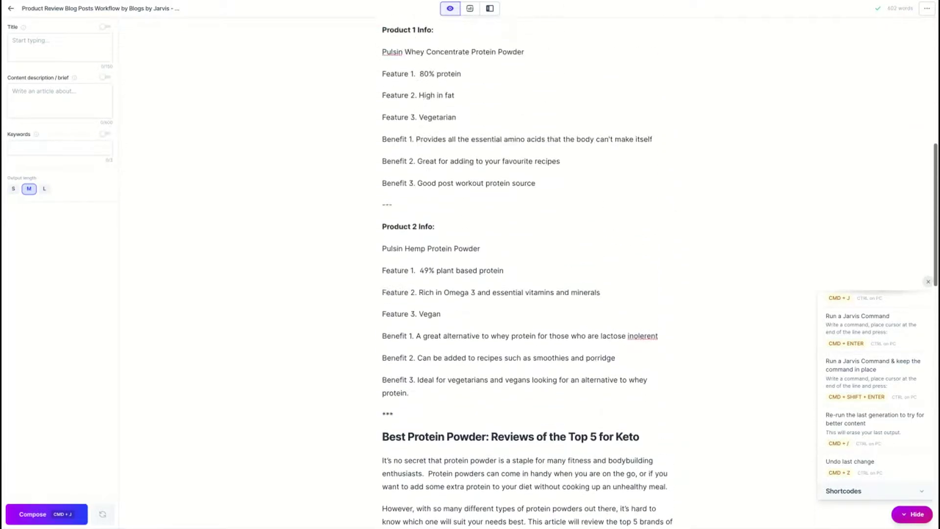
scroll(641, 319, up, 3)
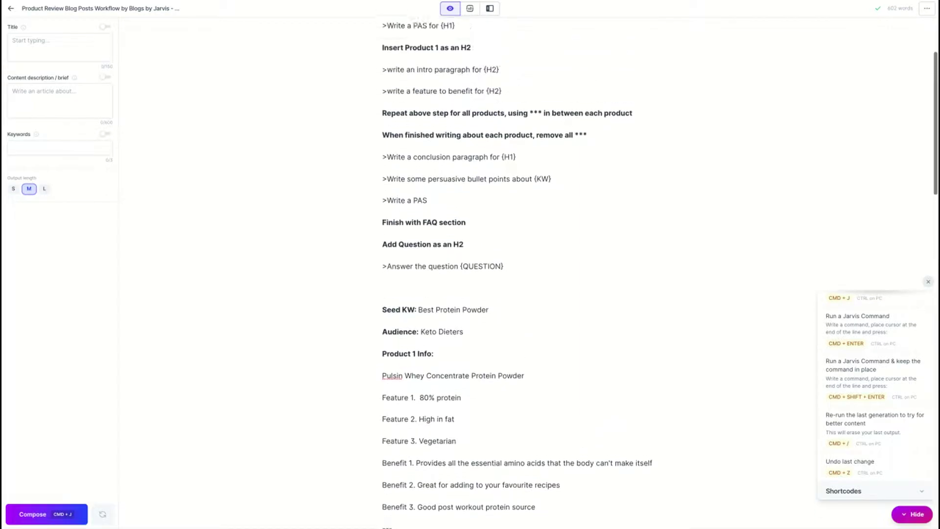
scroll(419, 152, up, 2)
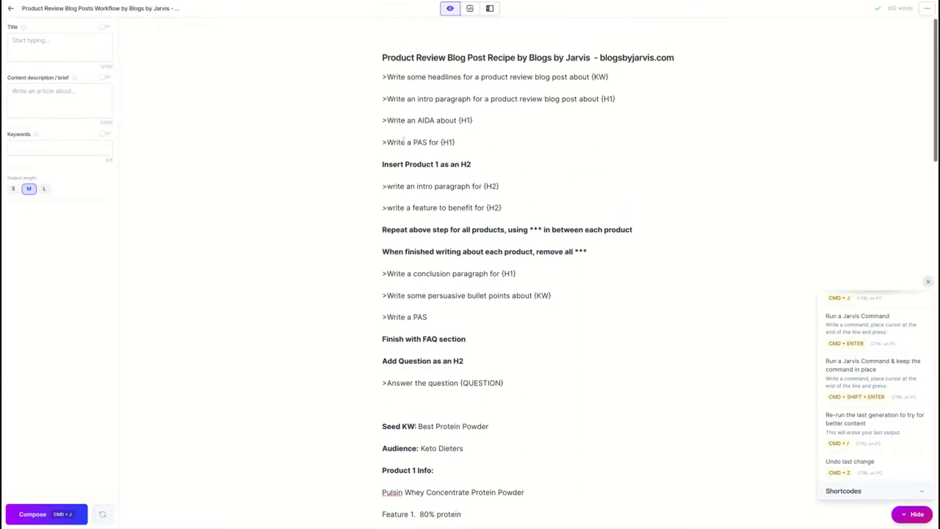
drag(382, 164, 502, 209)
key(ctrl+c)
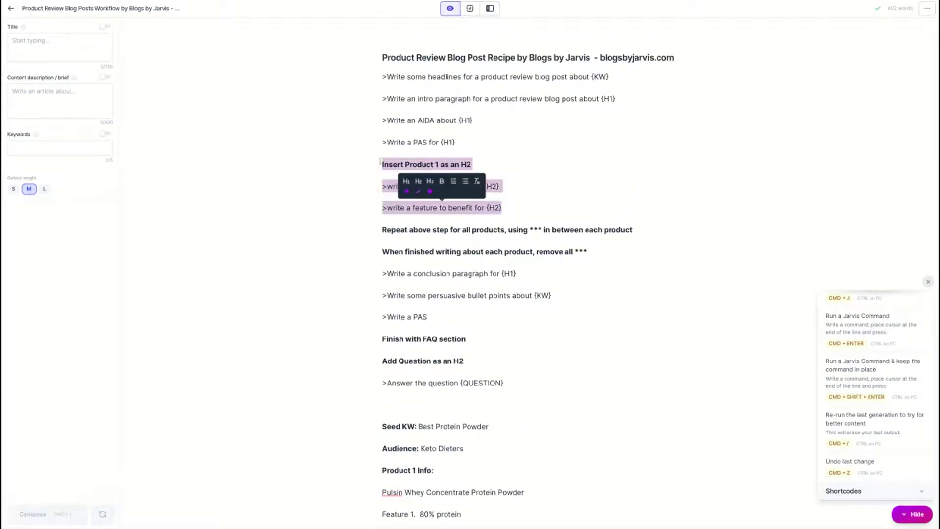
scroll(502, 211, down, 10)
scroll(454, 195, down, 12)
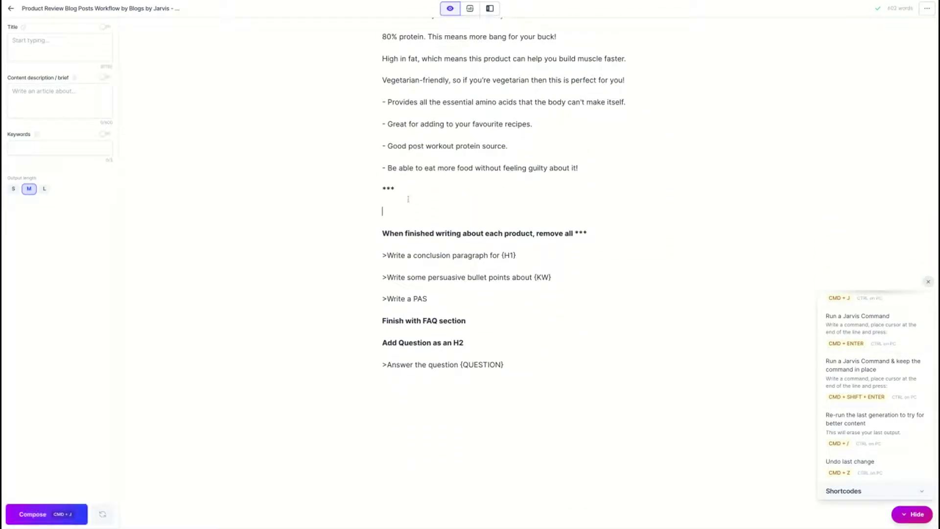
key(ctrl+v)
- Replace the pasted "Insert Product 1 as an H2" line with the product name and three feature lines from "Product 2 Info:"
scroll(481, 216, up, 20)
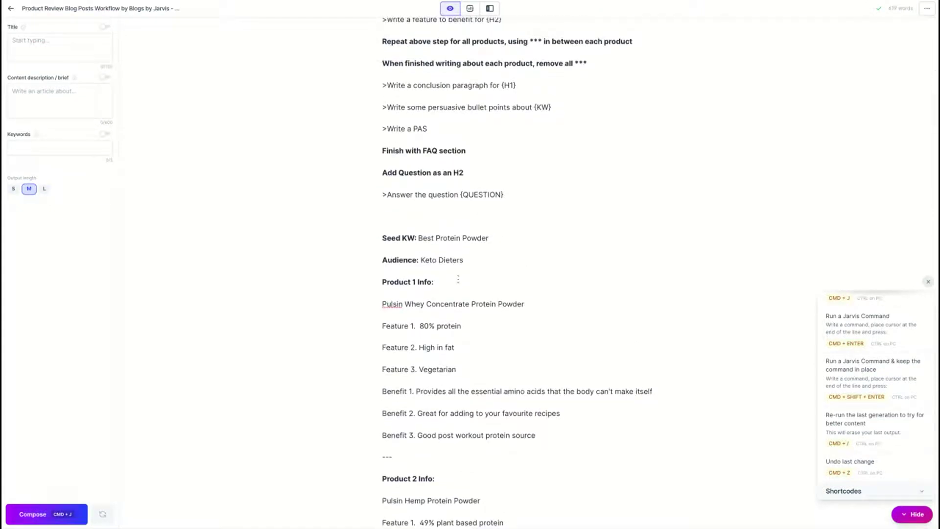
scroll(447, 281, down, 3)
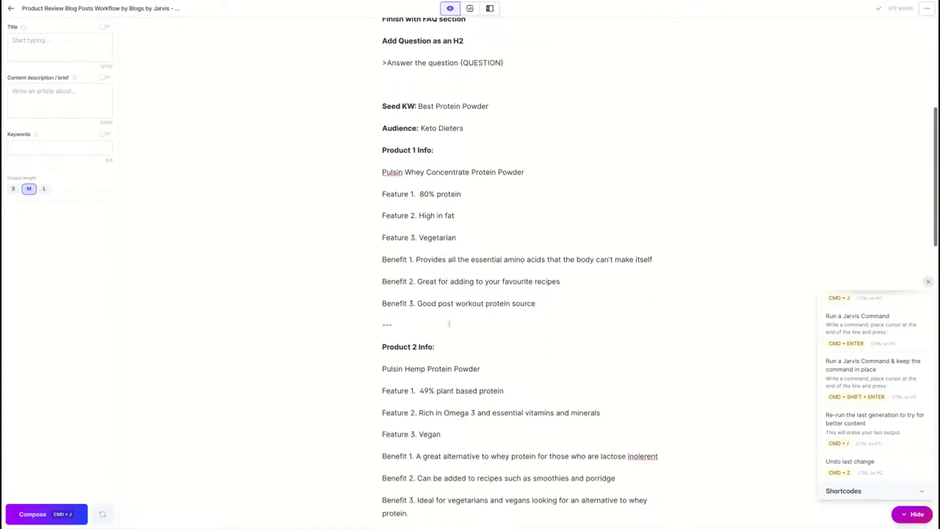
click(482, 368)
shift+click(446, 432)
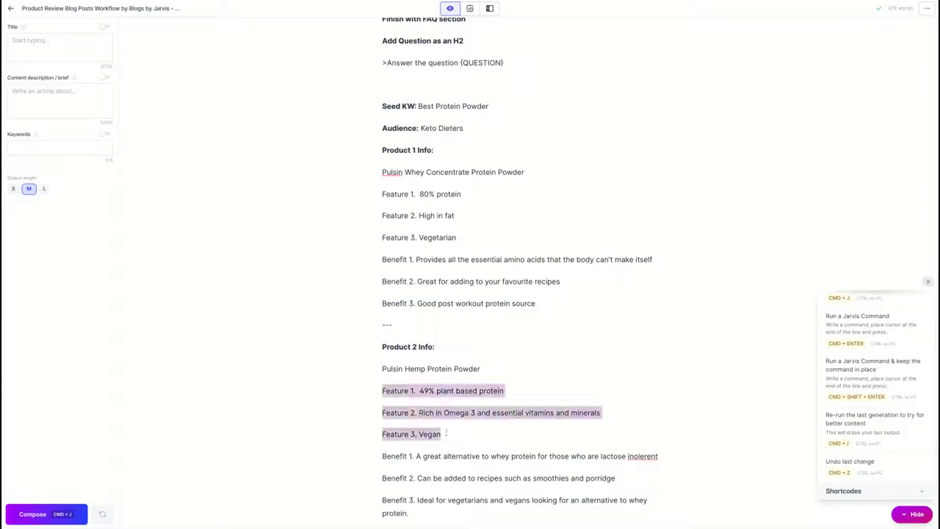
scroll(404, 386, down, 11)
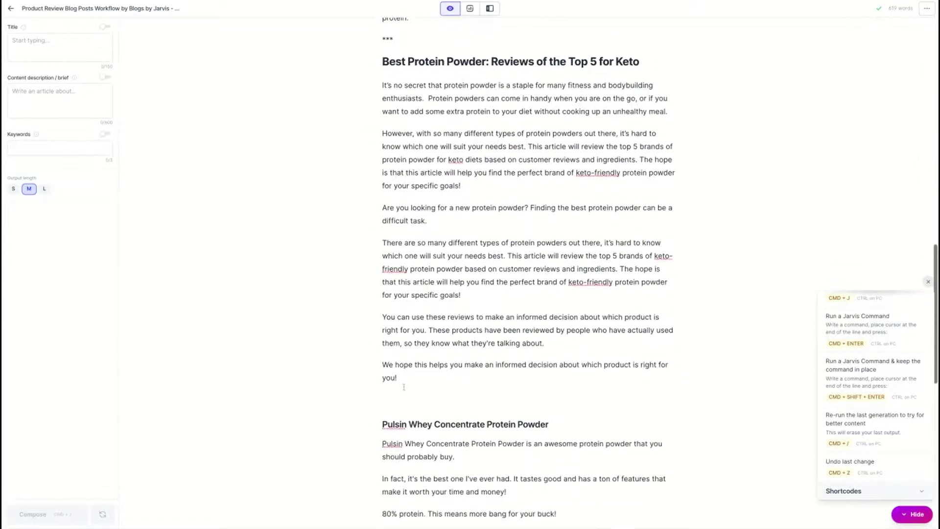
scroll(404, 387, down, 10)
drag(479, 214, 332, 213)
text(Pulsin Hemp Protein Powder Feature 1.  49% plant based protein Feature 2. Rich in Omega 3 and essential vitamins and minerals Feature 3. Vegan)
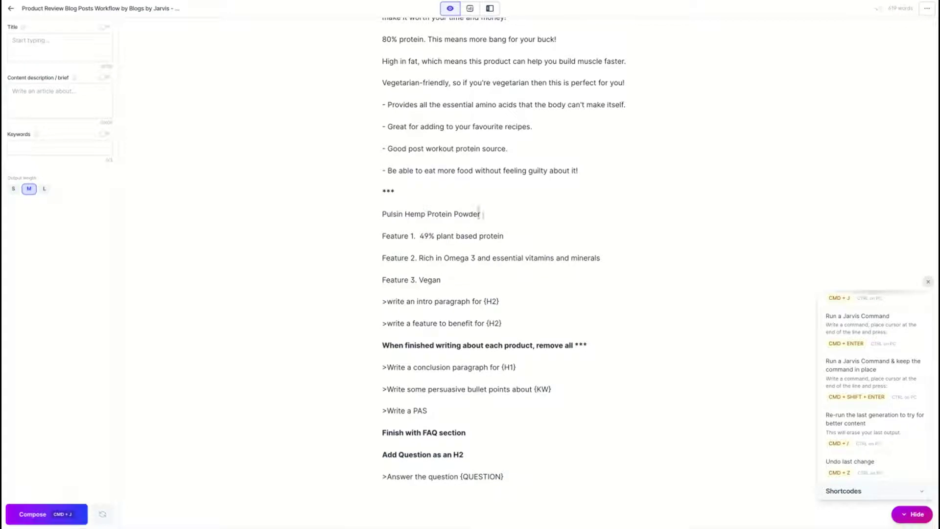
- Replace {H2} in the new intro paragraph command with "Pulsin Hemp Protein Powder" and format the product name line as an H2 heading
drag(480, 214, 351, 217)
key(ctrl+c)
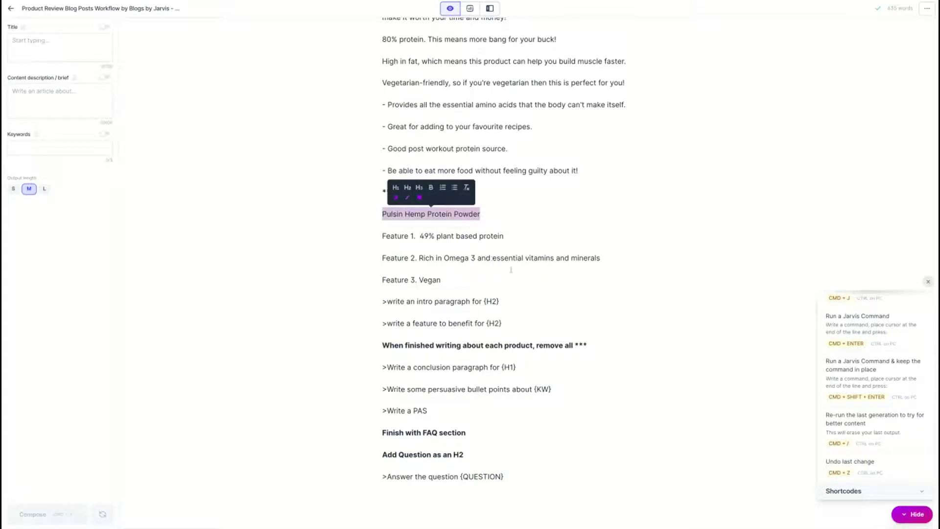
drag(500, 297, 482, 296)
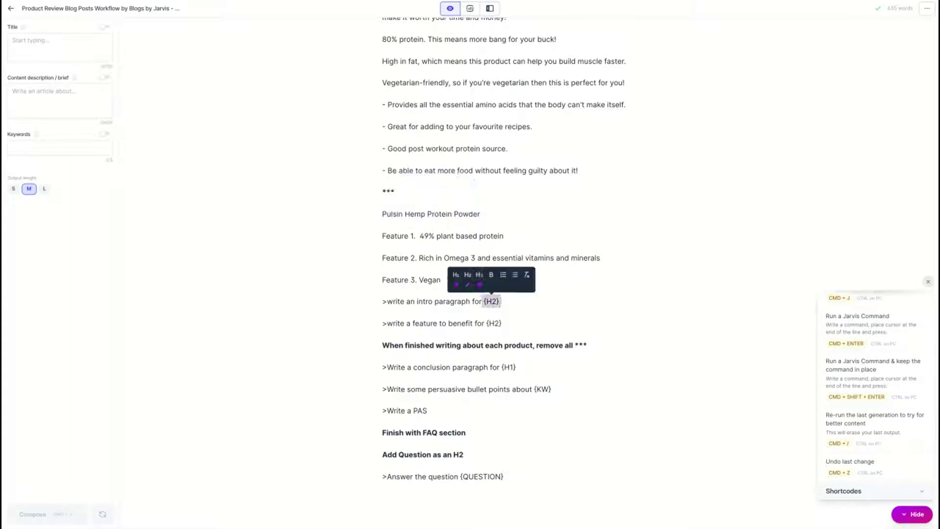
key(BackSpace)
key(ctrl+v)
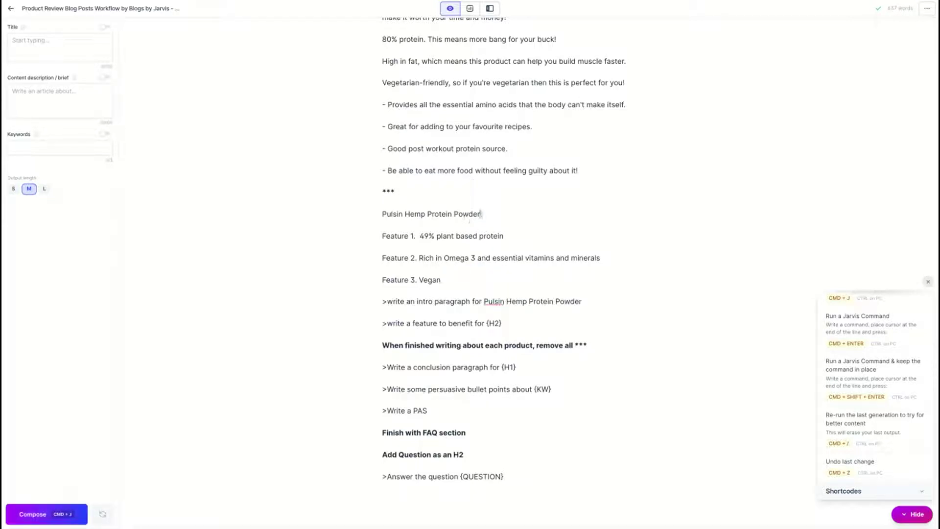
drag(480, 214, 371, 214)
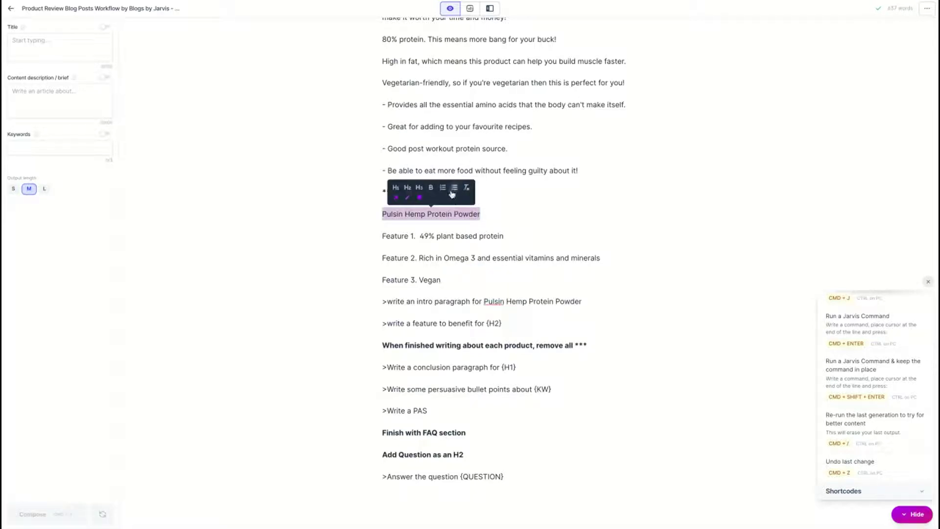
click(407, 192)
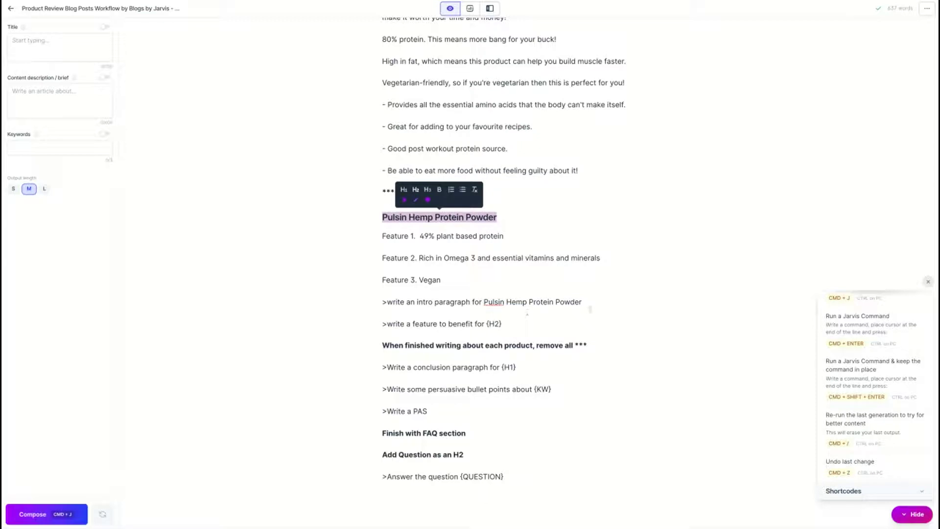
- Run the hemp powder intro paragraph command and delete the command text and the generated line of features
click(594, 301)
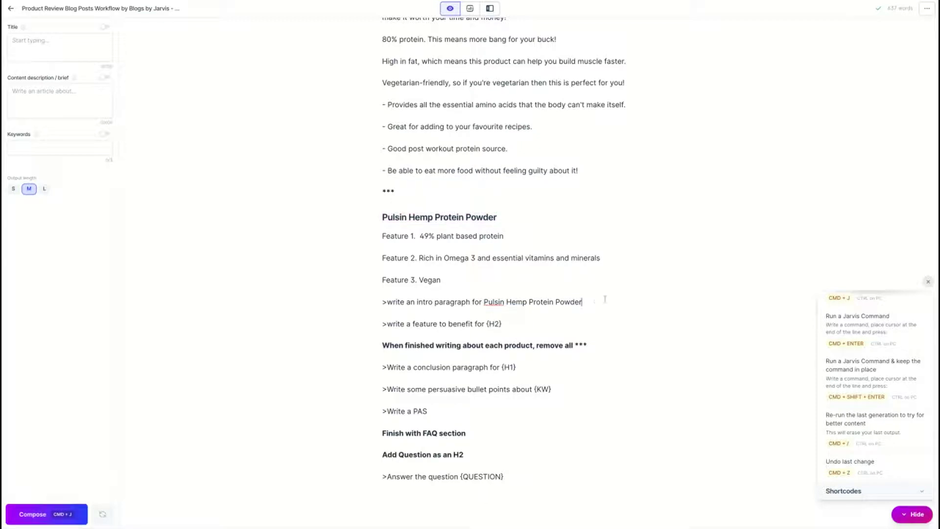
key(ctrl+Return)
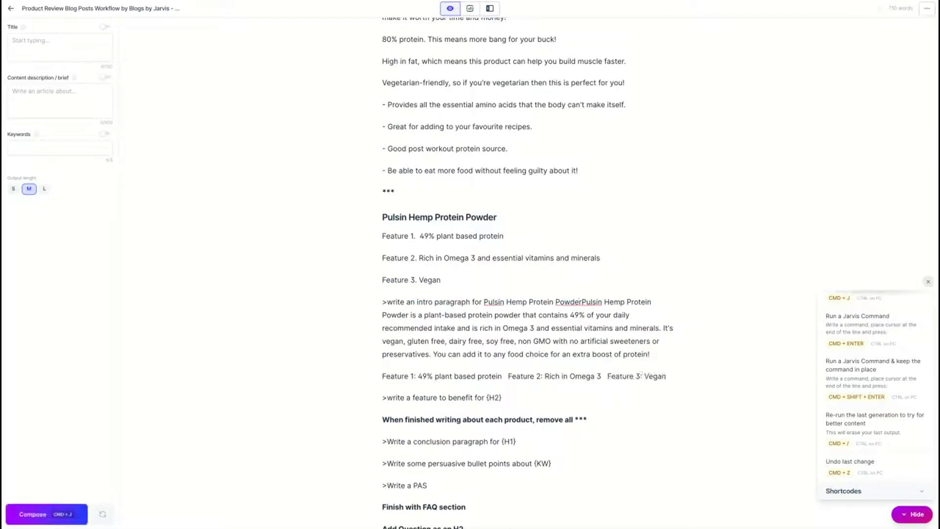
drag(582, 302, 382, 302)
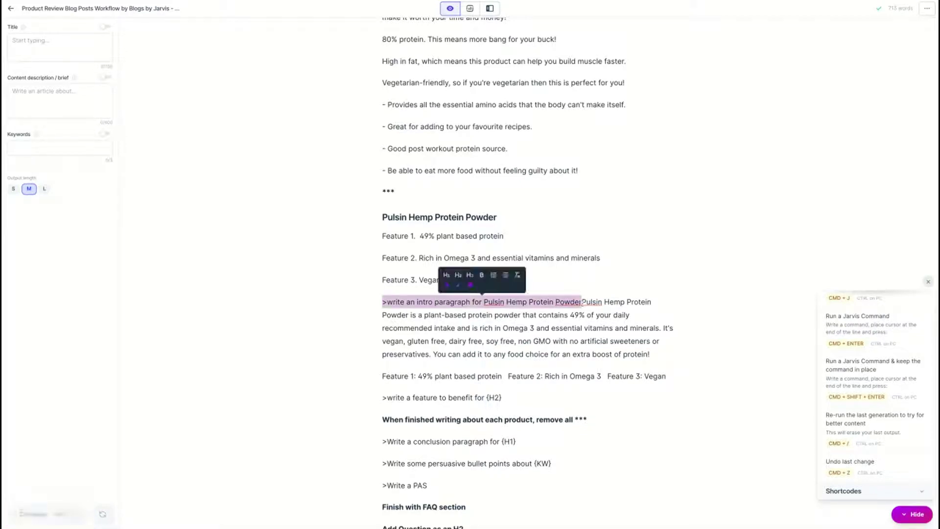
key(BackSpace)
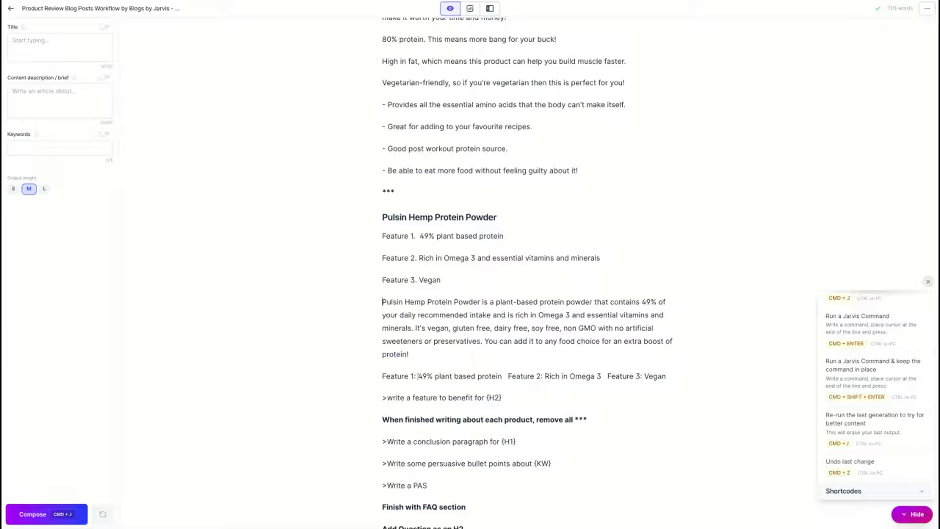
drag(381, 375, 667, 375)
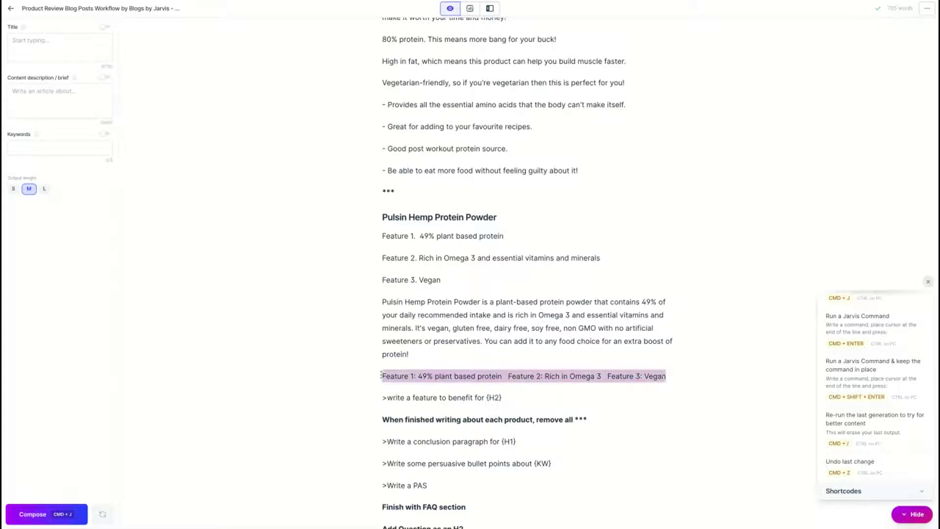
key(BackSpace)
- Copy the three benefit lines from "Product 2 Info:" and paste them below the hemp powder intro paragraph
scroll(680, 318, up, 13)
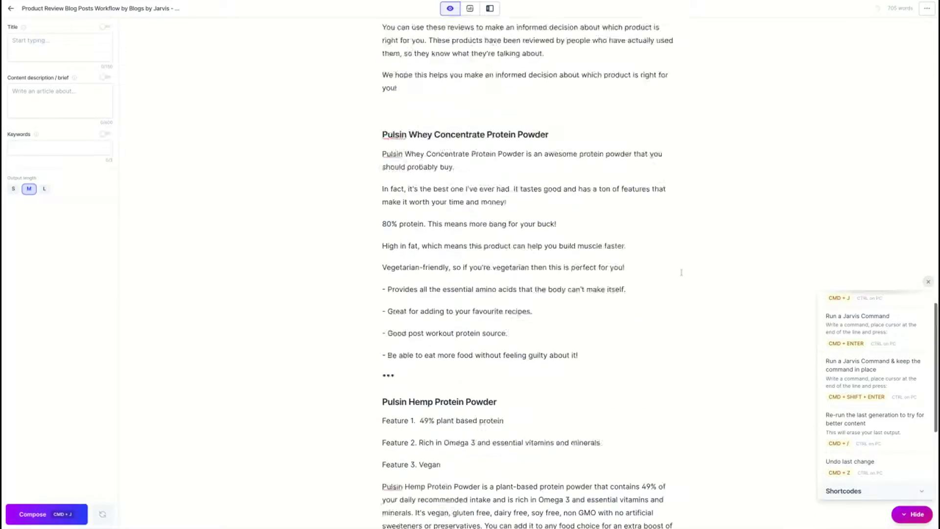
scroll(681, 272, up, 6)
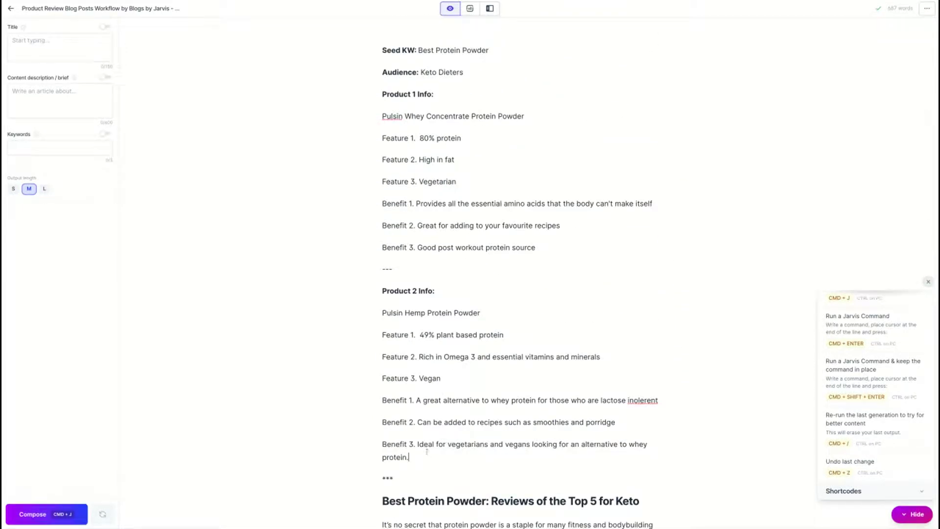
click(418, 458)
key(shift+Up)
key(shift+Up)
key(shift+Up)
key(ctrl+c)
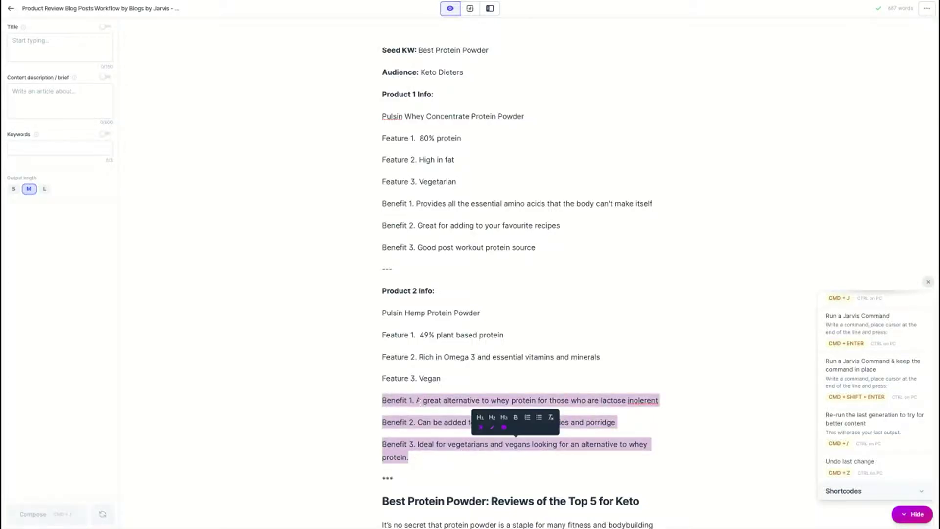
scroll(442, 406, down, 11)
scroll(441, 406, down, 11)
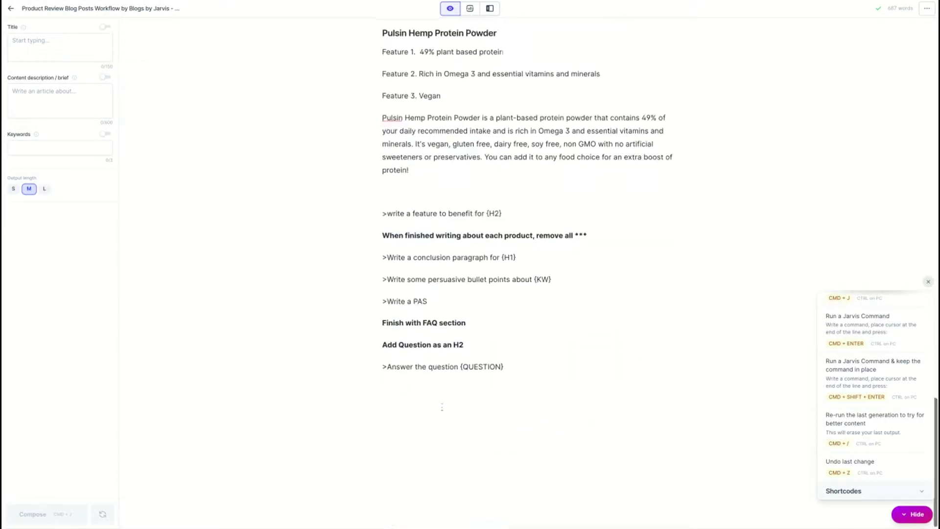
click(405, 187)
key(ctrl+v)
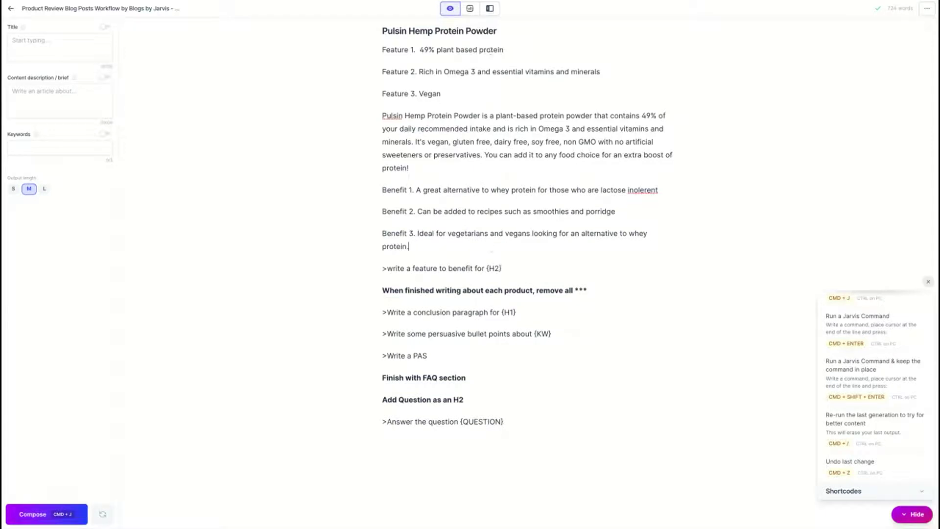
- Replace {H2} in the feature to benefit command with "Pulsin Hemp Protein Powder" as plain text and run the command
key(shift+Home)
key(ctrl+c)
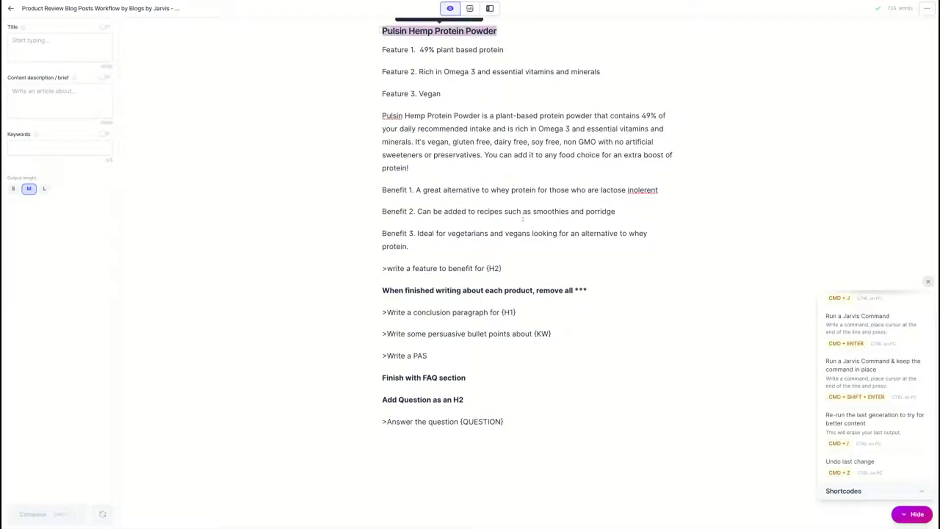
drag(513, 268, 486, 269)
key(ctrl+v)
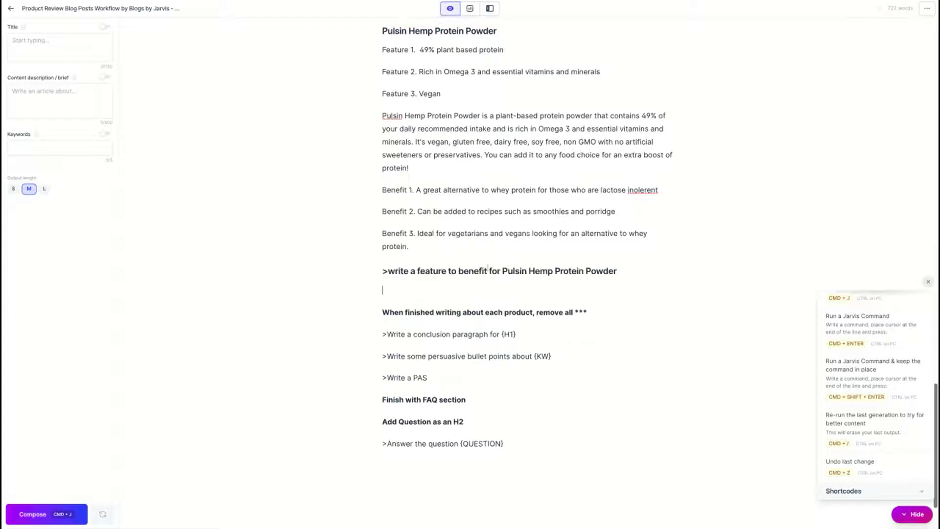
key(shift+Home)
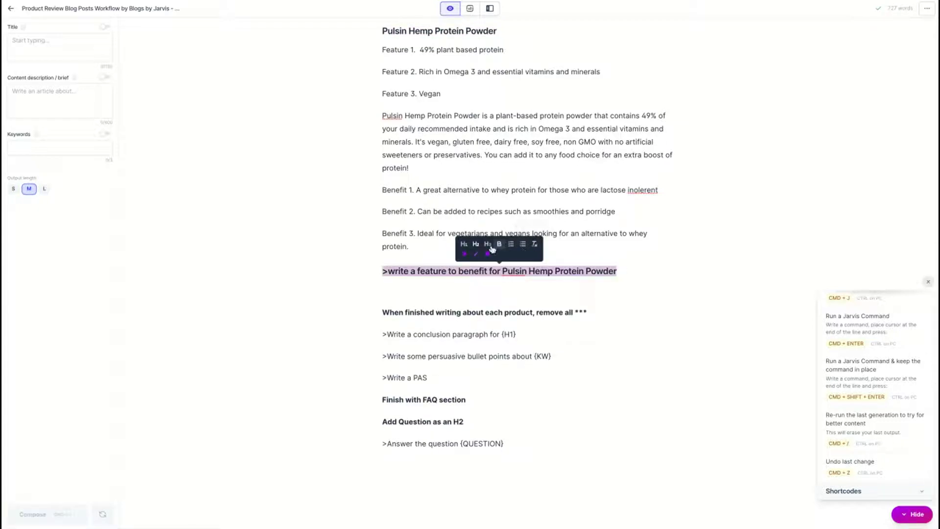
click(527, 245)
key(Right)
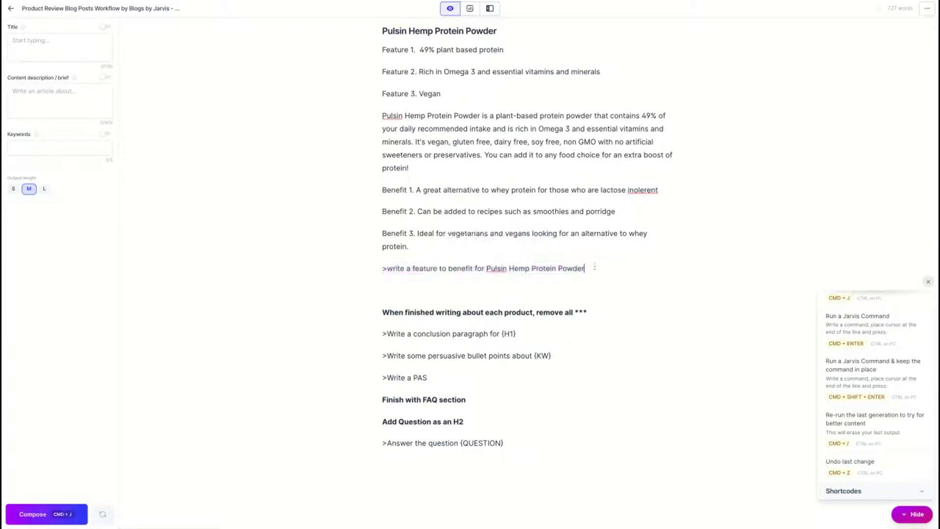
key(ctrl+Return)
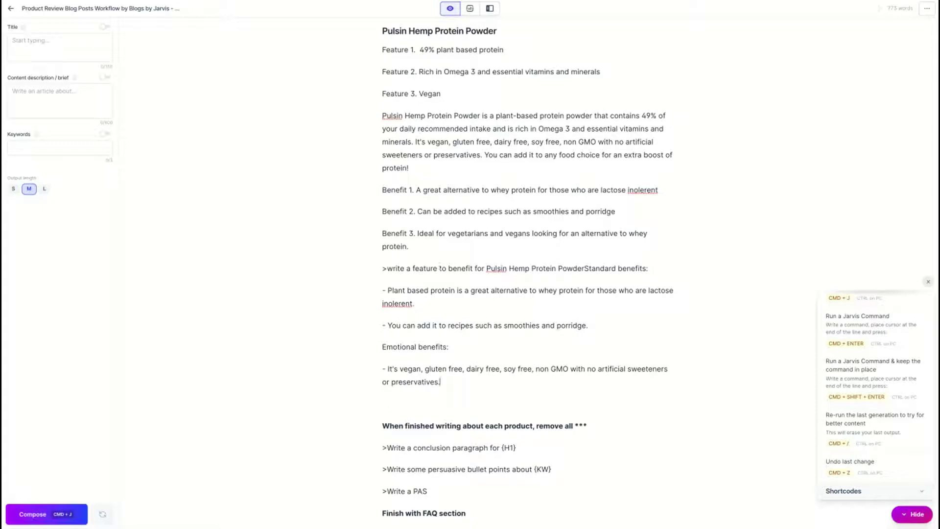
- Delete the pasted feature lines and benefit lines from the Pulsin Hemp Protein Powder section
drag(411, 247, 382, 189)
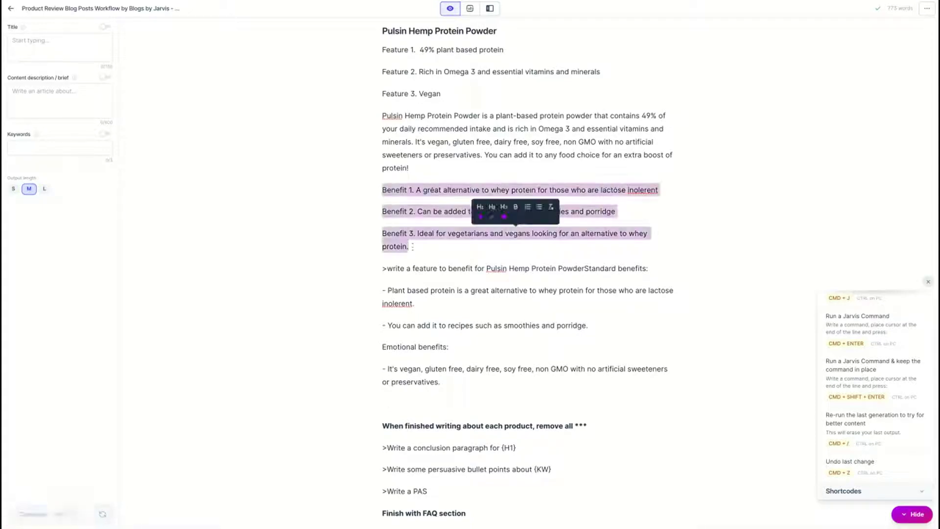
key(BackSpace)
key(BackSpace)
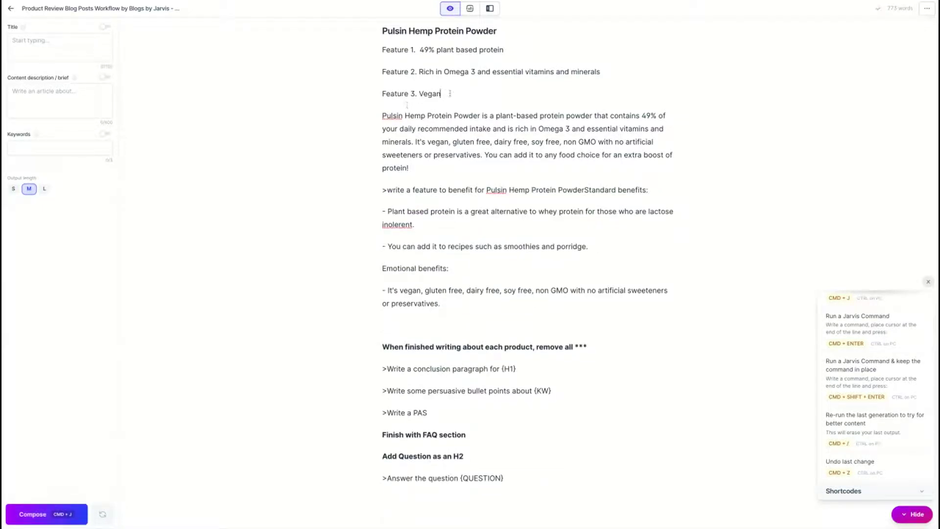
drag(406, 105, 382, 49)
key(BackSpace)
key(BackSpace)
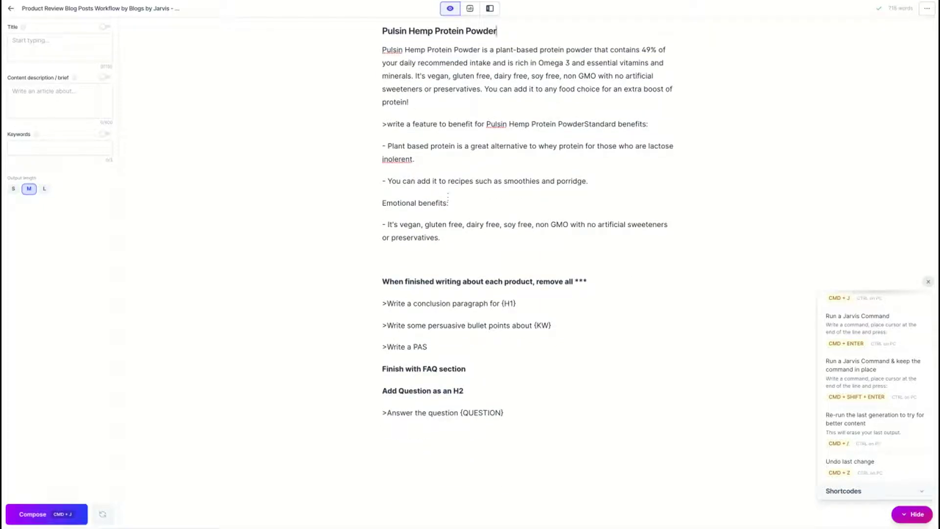
- Delete the "Emotional benefits:" line from the generated hemp powder benefits
drag(449, 202, 382, 203)
key(BackSpace)
key(BackSpace)
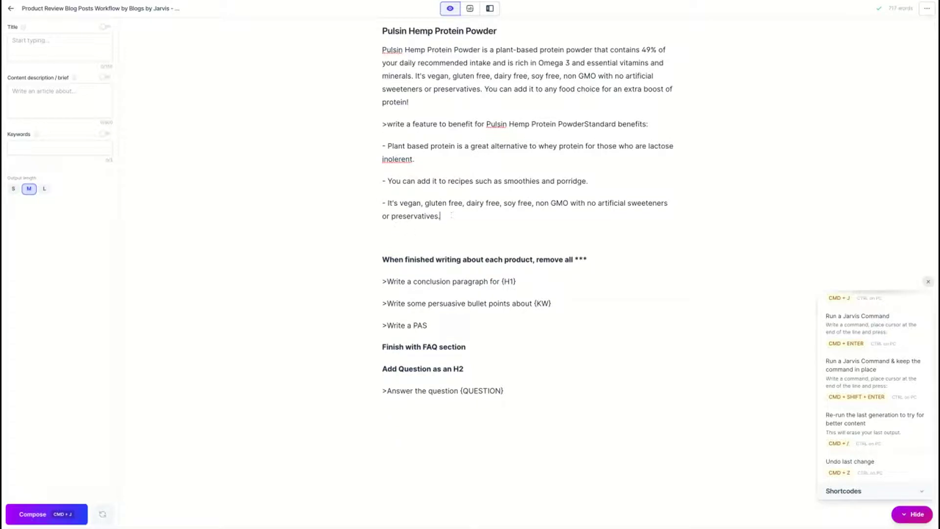
- Compose more hemp powder text, keeping only the added smoothies and porridge bullet and deleting the other generated lines and the blank line below
click(33, 514)
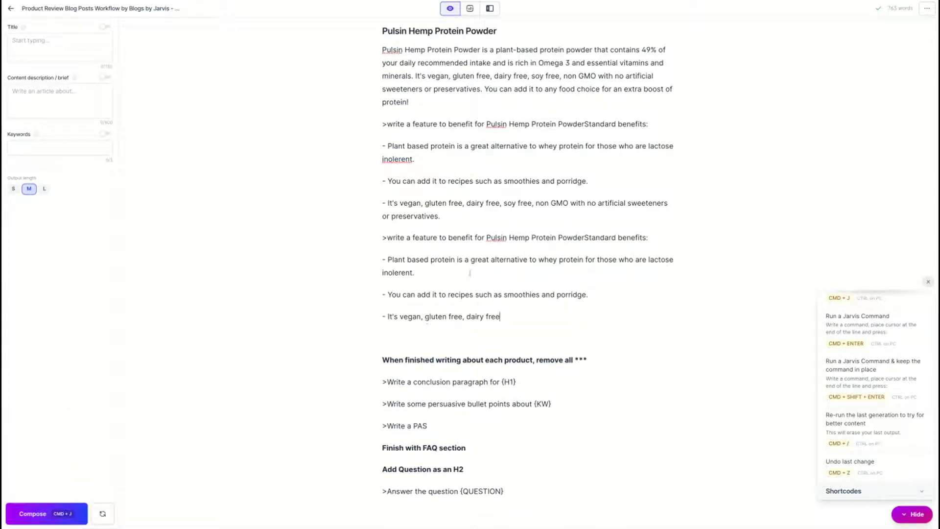
drag(439, 275, 384, 240)
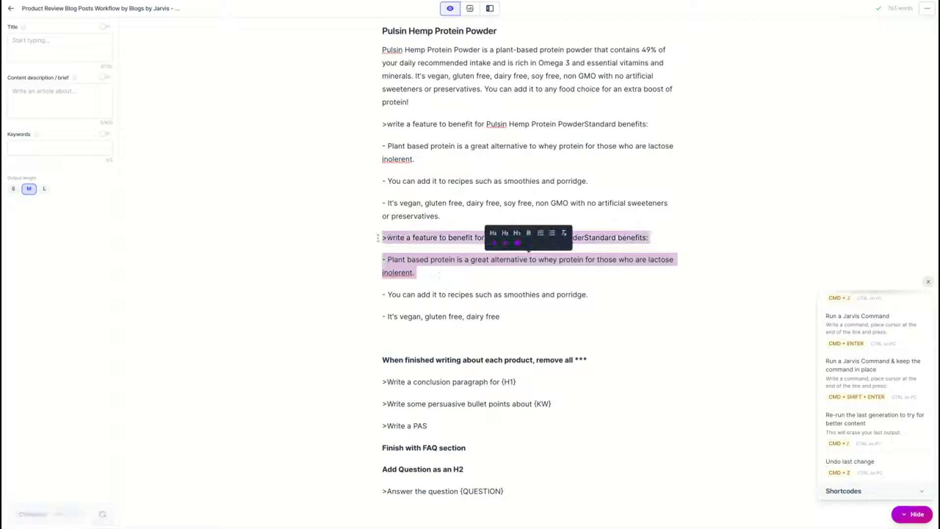
key(BackSpace)
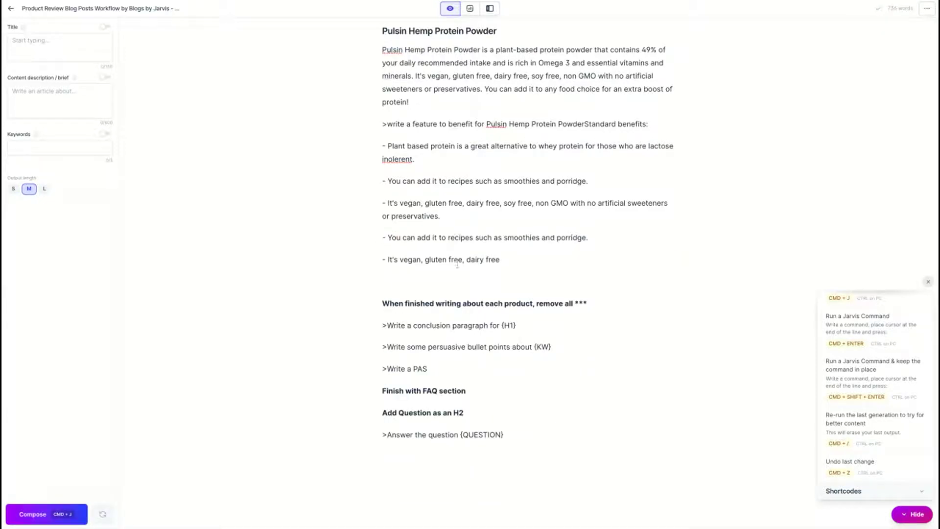
drag(514, 260, 377, 260)
key(BackSpace)
key(BackSpace)
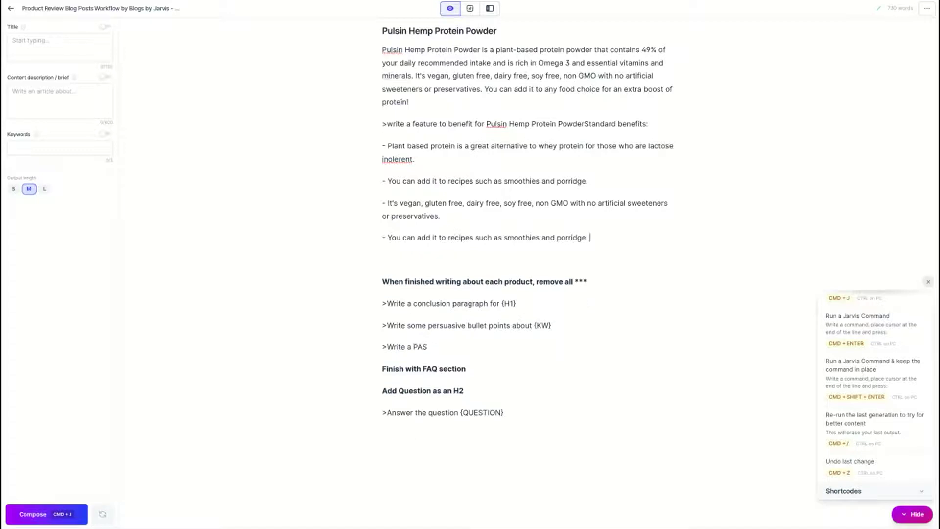
click(391, 262)
key(BackSpace)
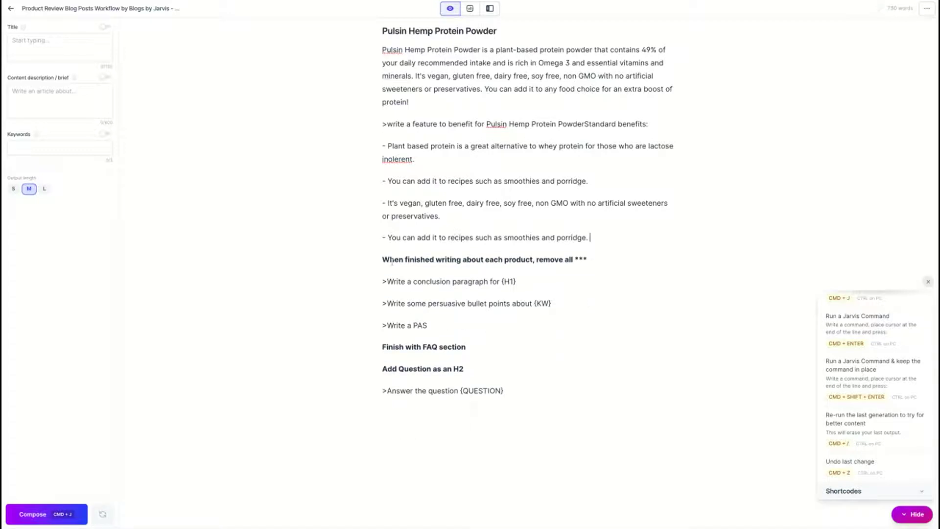
- Delete the *** separator above the Pulsin Hemp Protein Powder heading and check the sections above it
scroll(396, 230, up, 4)
double_click(402, 195)
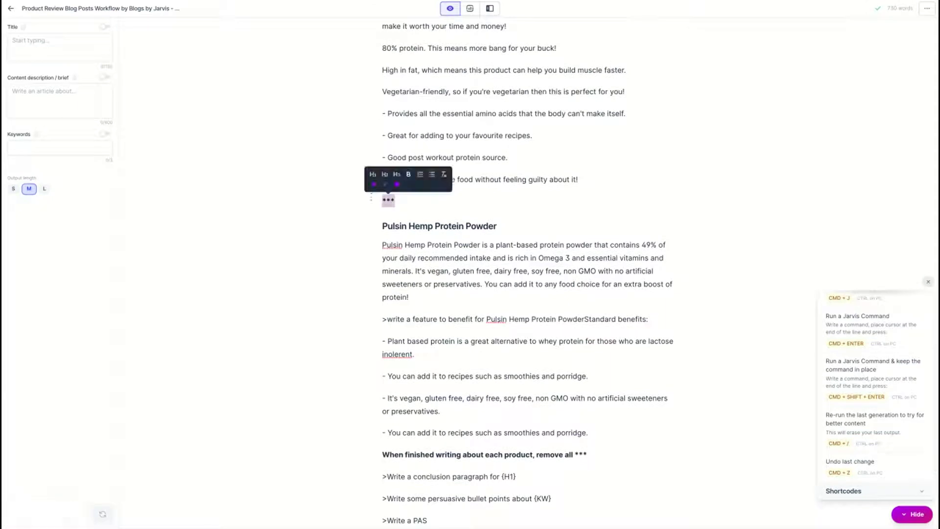
key(BackSpace)
scroll(401, 196, up, 2)
scroll(528, 274, up, 4)
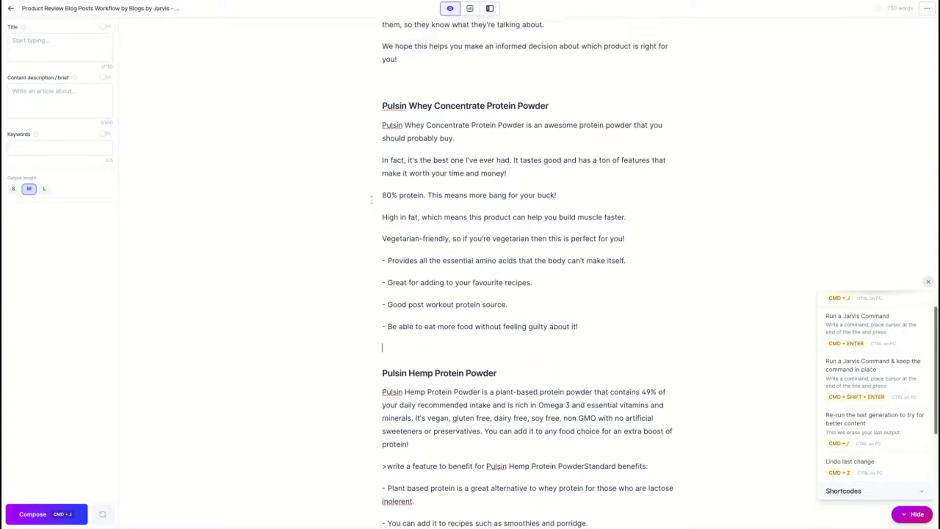
scroll(395, 245, up, 5)
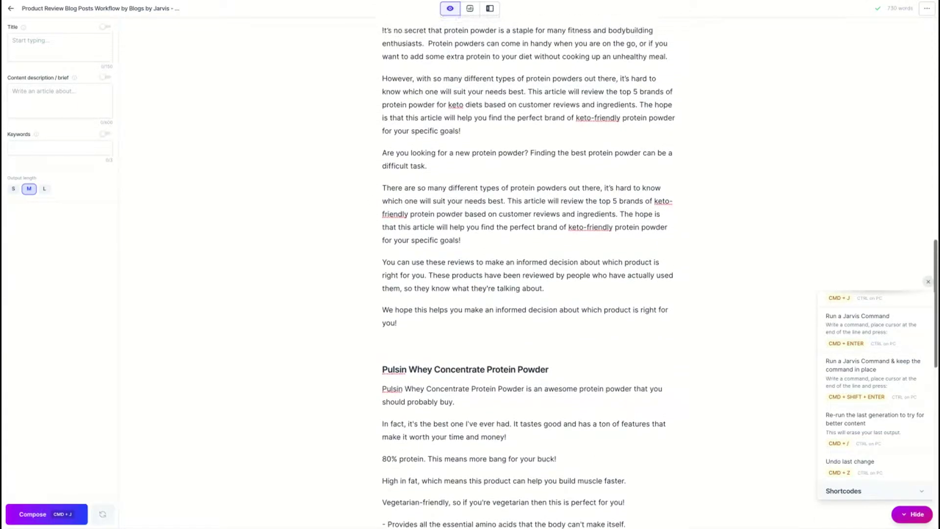
- Delete the "When finished writing about each product, remove all ***" instruction line
scroll(394, 245, down, 15)
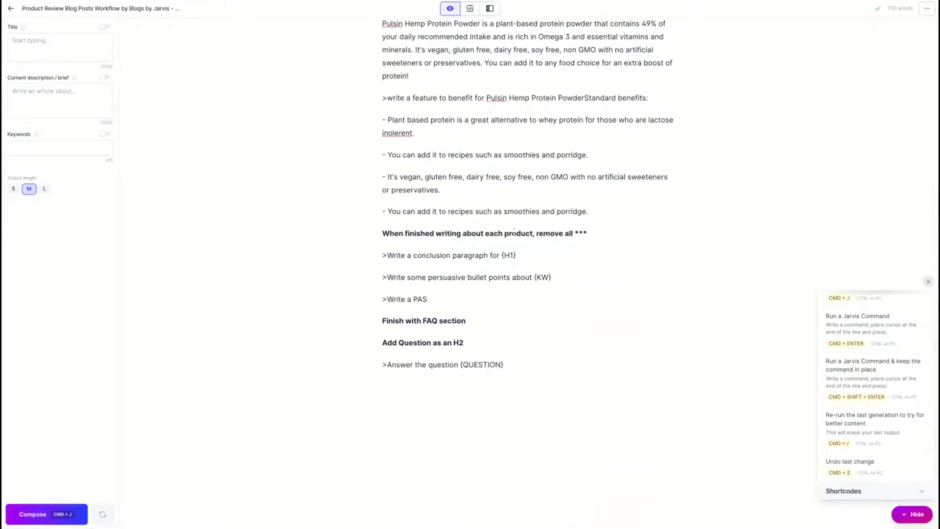
key(ctrl+shift+Left)
key(ctrl+shift+Left)
key(ctrl+shift+Left)
key(ctrl+shift+Left)
key(ctrl+shift+Left)
key(ctrl+shift+Left)
key(ctrl+shift+Left)
key(ctrl+shift+Left)
key(ctrl+shift+Left)
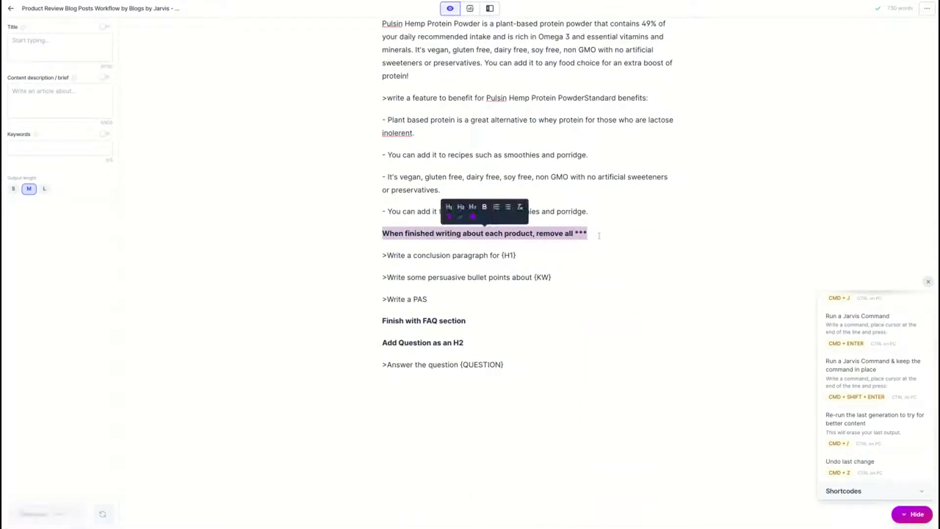
key(BackSpace)
key(BackSpace)
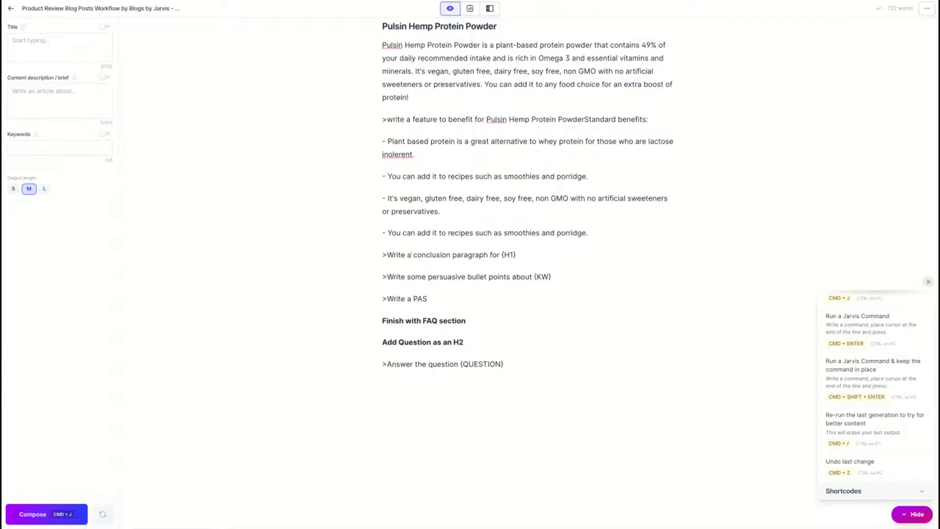
- Replace {H1} in the conclusion paragraph command with the title "Best Protein Powder: Reviews of the Top 5 for Keto" as plain text
scroll(499, 251, up, 13)
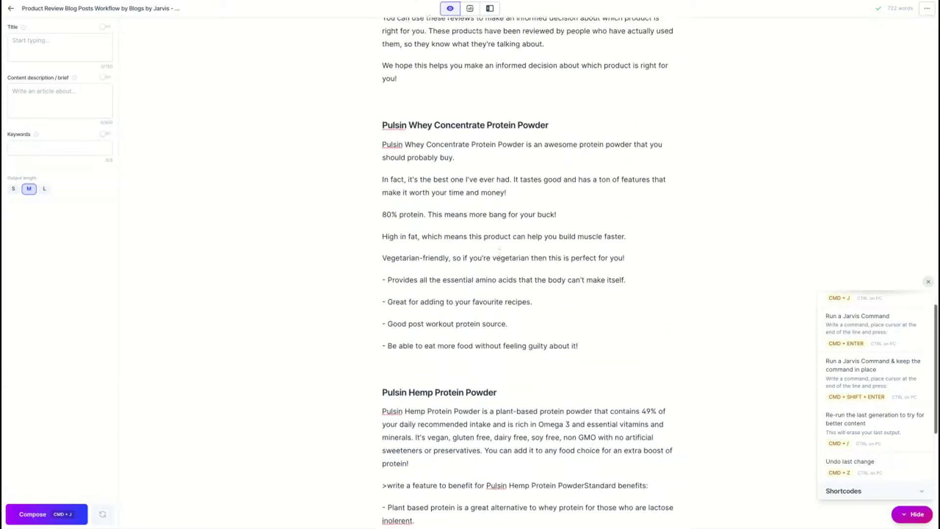
scroll(581, 227, up, 4)
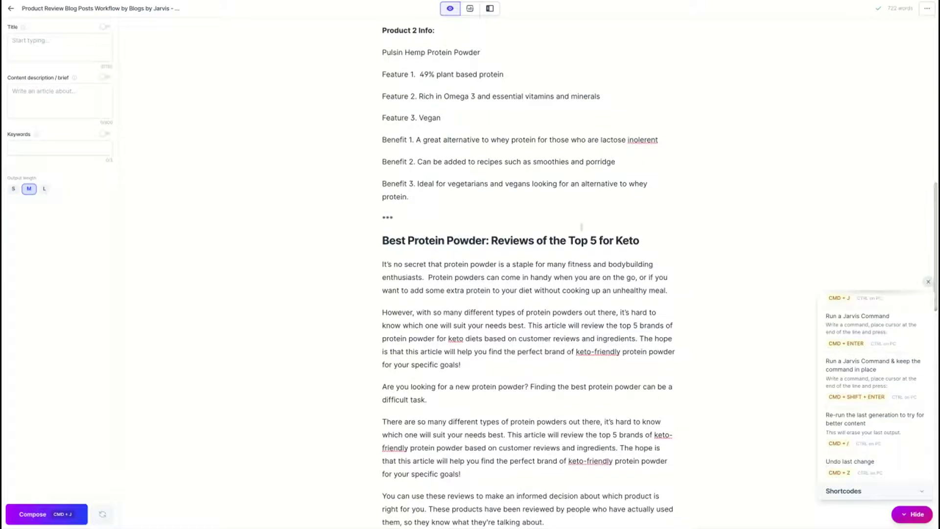
triple_click(648, 239)
key(ctrl+c)
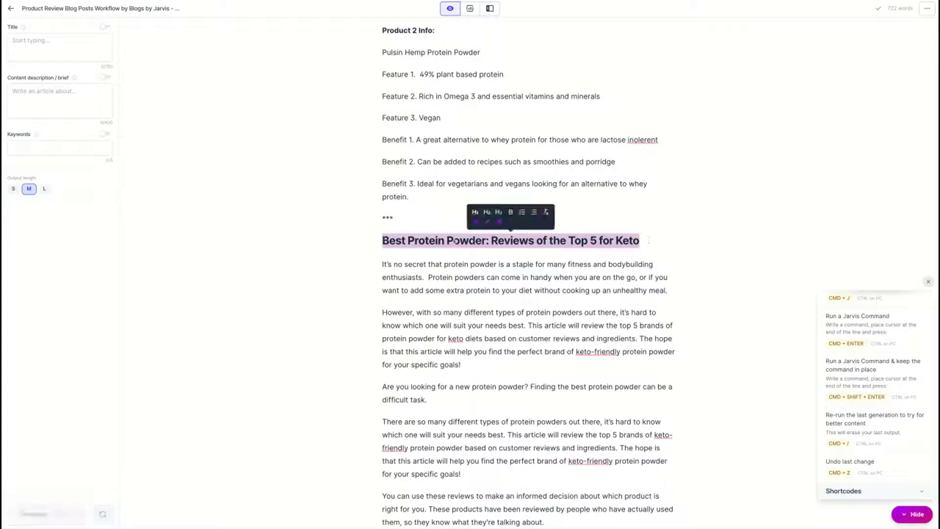
scroll(544, 261, down, 20)
scroll(542, 260, down, 1)
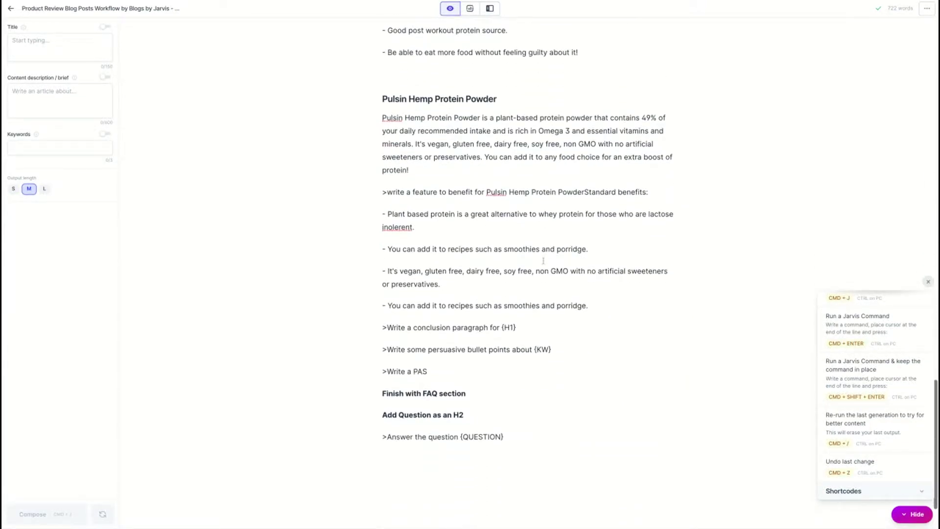
double_click(508, 327)
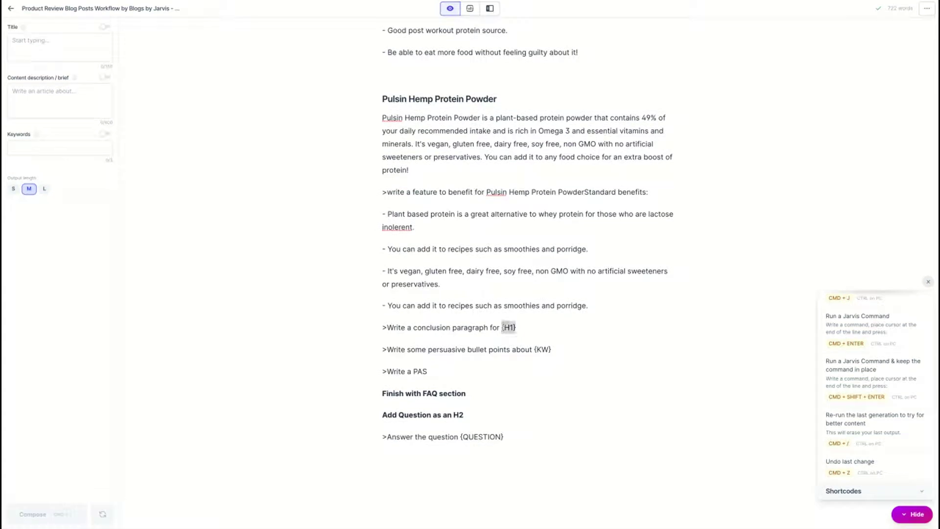
key(ctrl+v)
triple_click(557, 339)
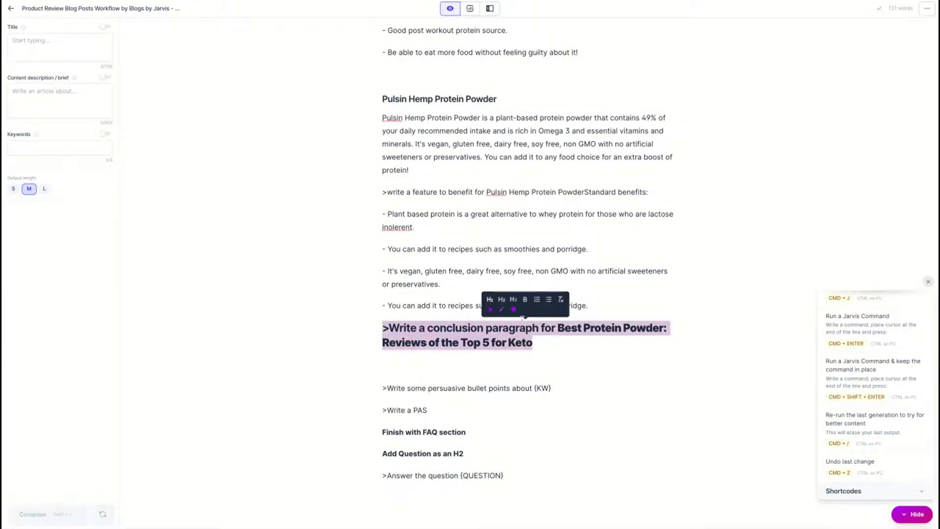
click(557, 300)
click(479, 340)
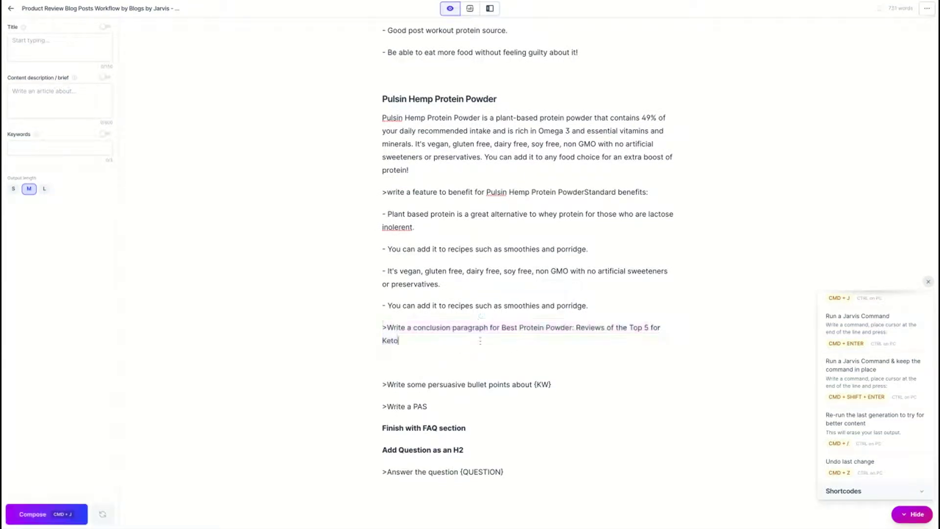
- Run the conclusion paragraph command and delete the command text in front of the generated paragraph
key(ctrl+Return)
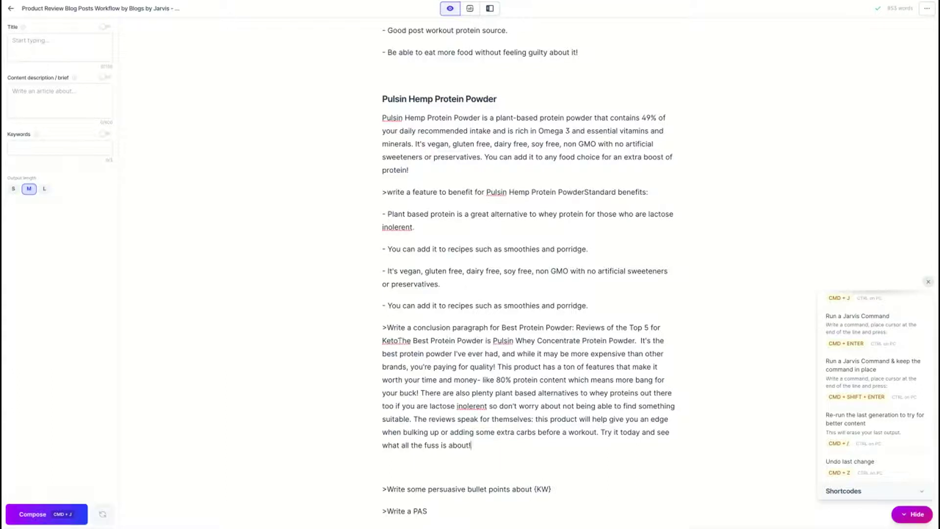
click(398, 340)
drag(398, 340, 413, 432)
click(398, 340)
drag(398, 340, 383, 327)
key(BackSpace)
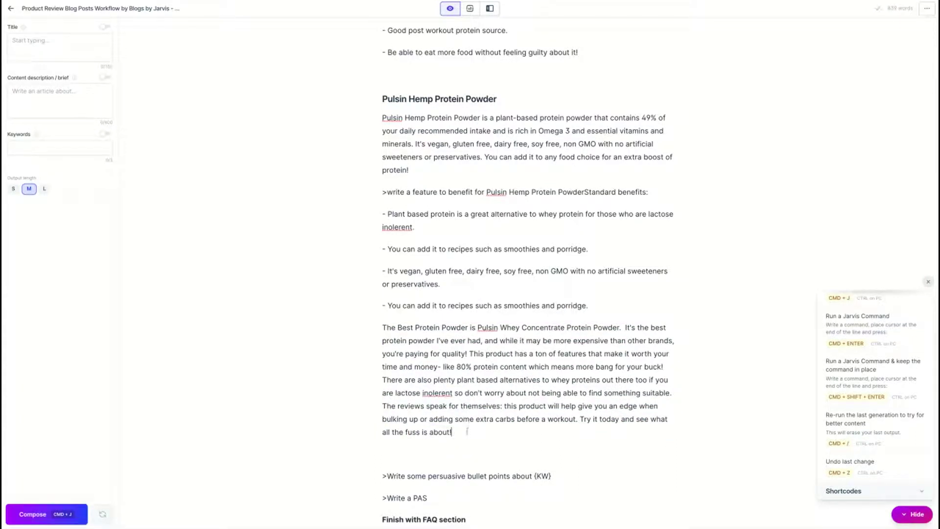
- Change "inolerent" to "intolerent" in the conclusion paragraph and delete the blank line below the paragraph
shift+click(581, 420)
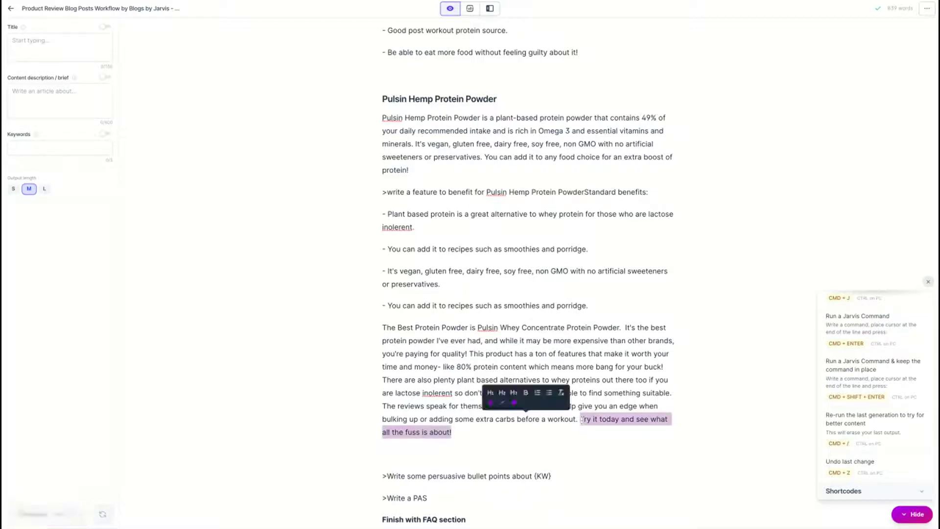
click(572, 446)
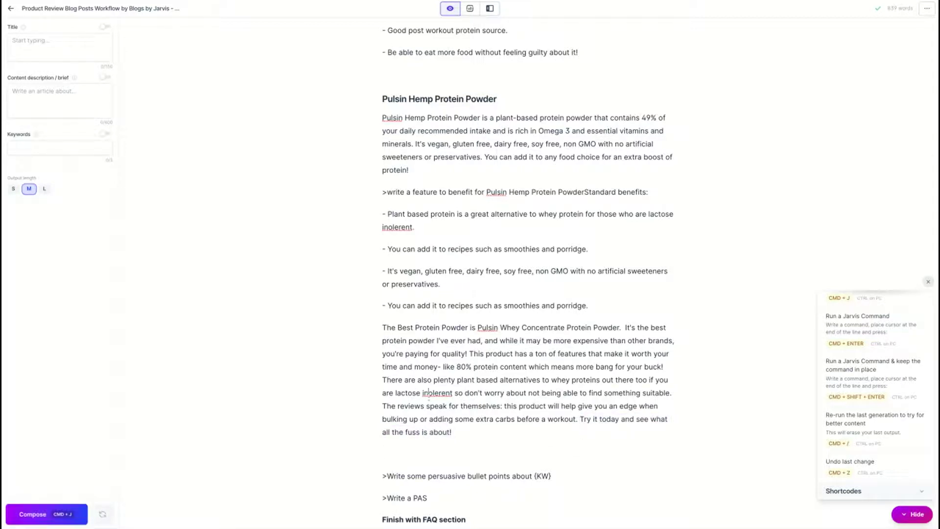
click(426, 393)
text(t)
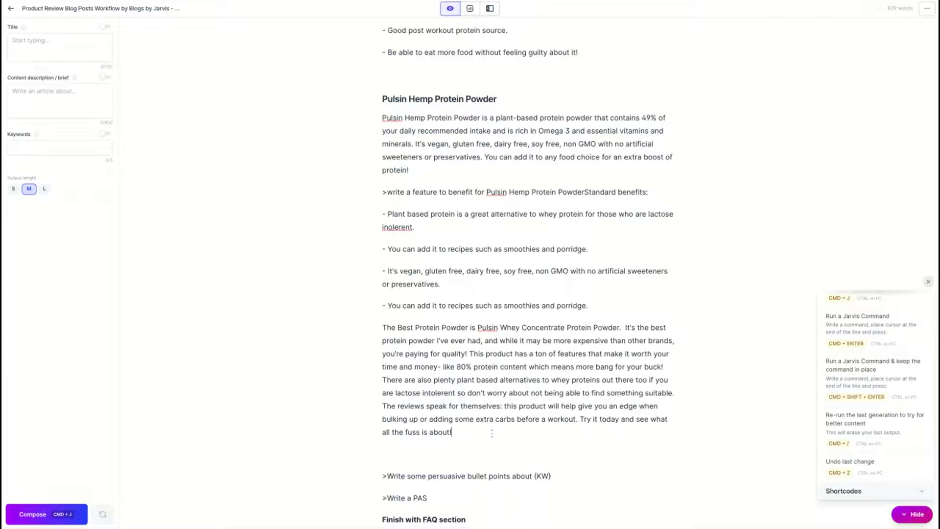
click(396, 455)
key(BackSpace)
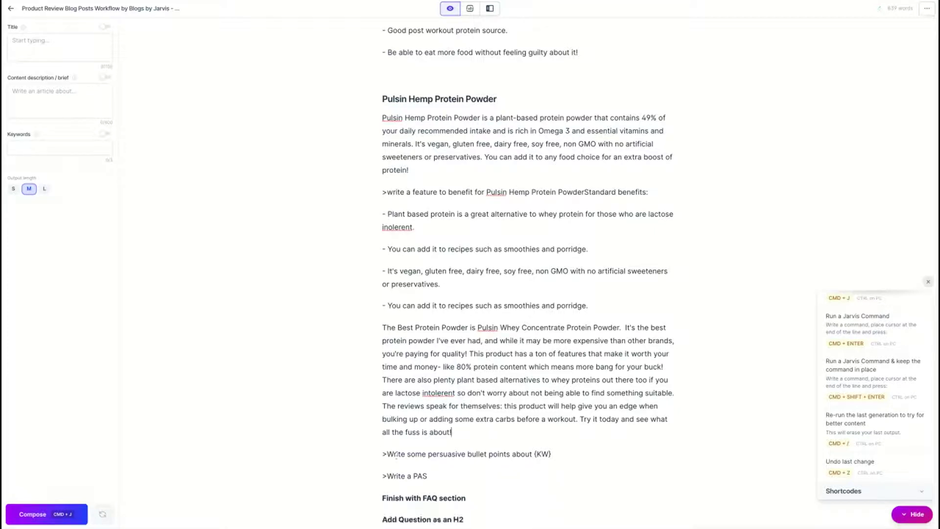
- Replace {KW} in the persuasive bullet points command with the copied seed keyword and add "for Keto" after it
scroll(453, 457, up, 20)
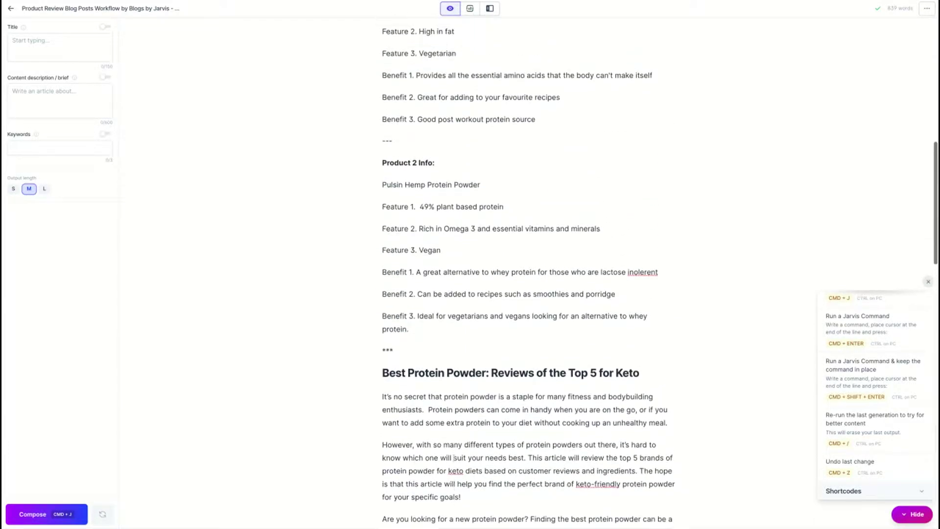
scroll(467, 61, up, 1)
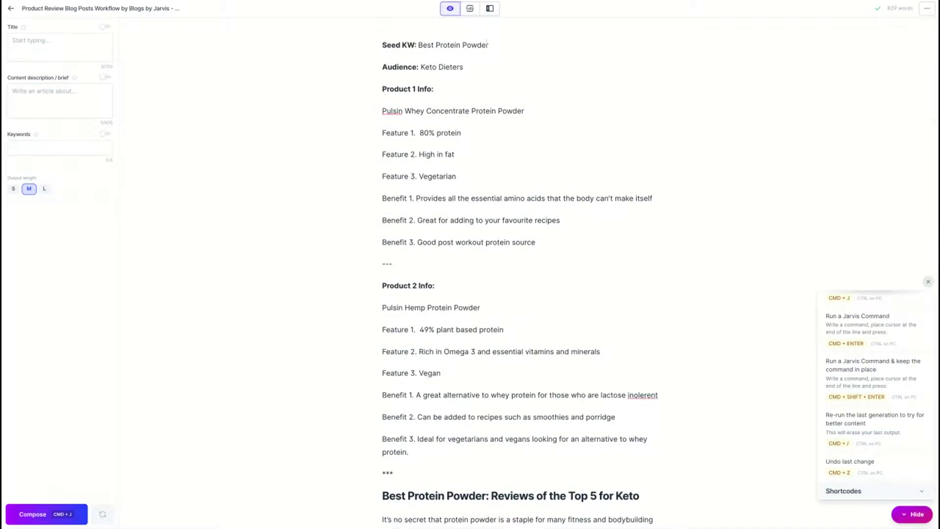
drag(488, 45, 418, 45)
key(ctrl+c)
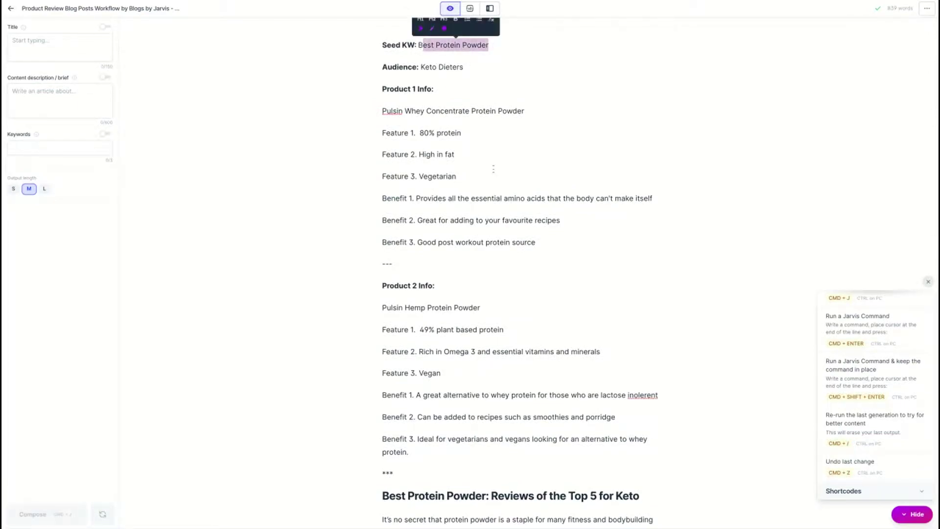
scroll(492, 169, down, 20)
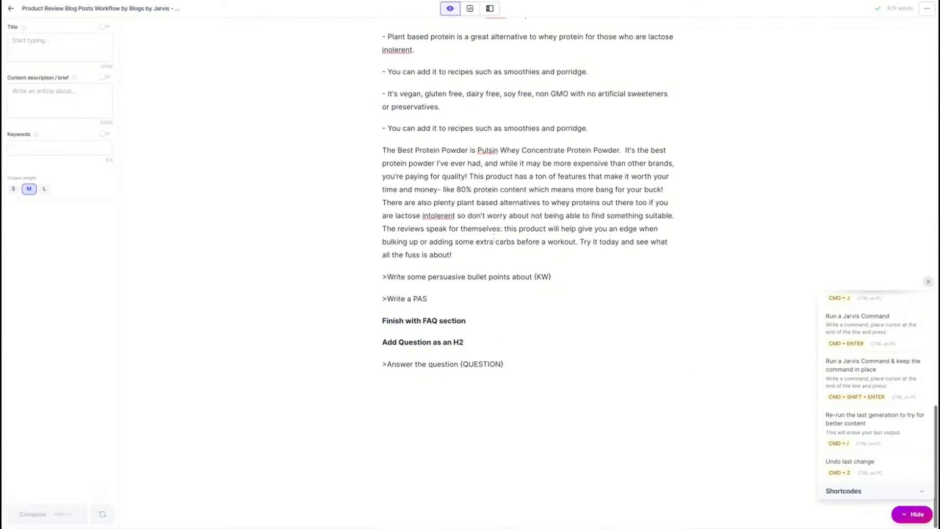
drag(552, 277, 534, 277)
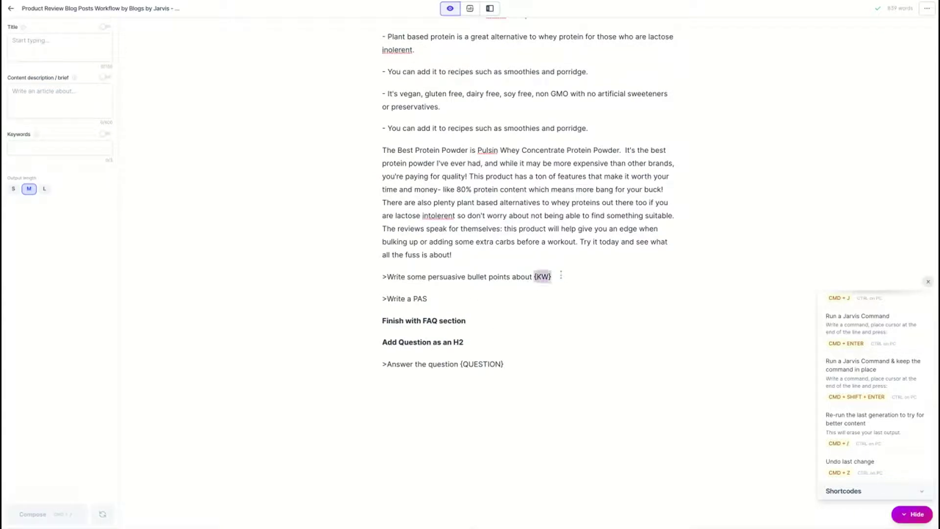
key(ctrl+v)
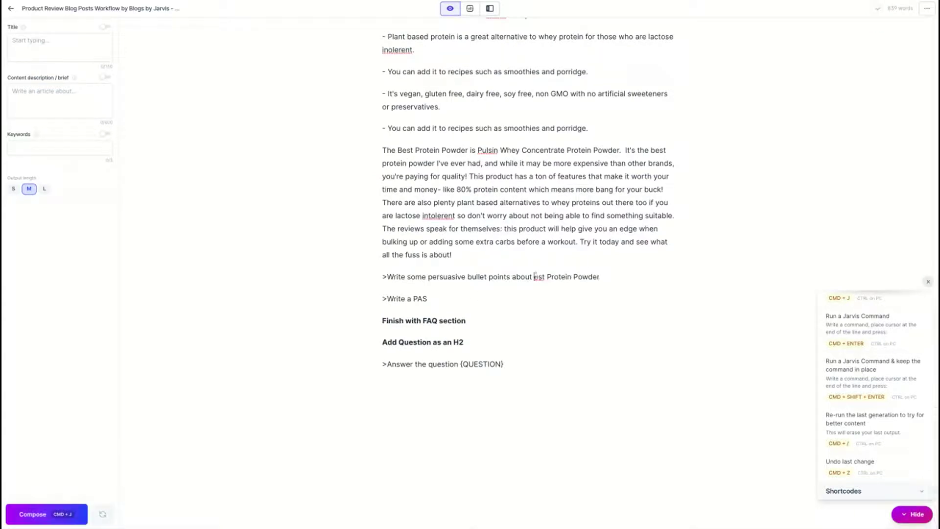
click(611, 276)
text(for Keto)
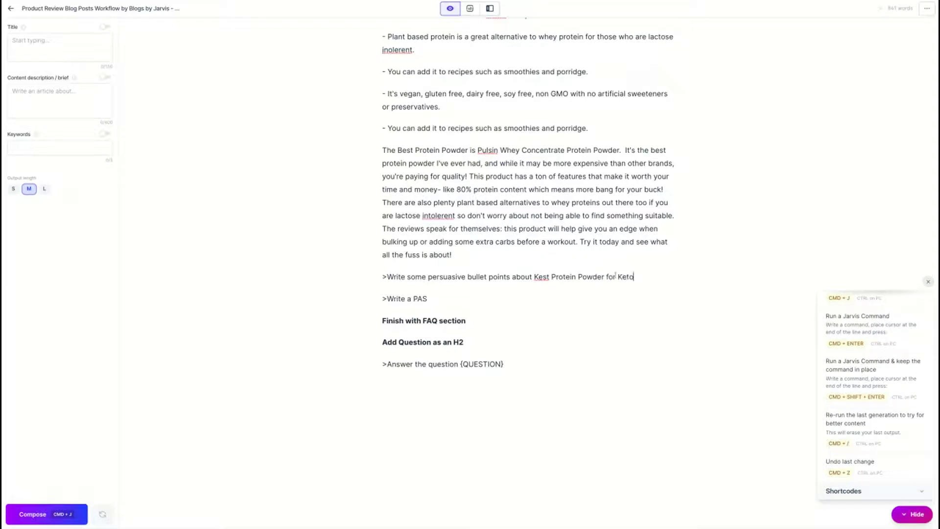
- Add "Dieters" to the end of the persuasive bullet points command and correct "Kest" to "Best" in it
text( Dieters)
key(BackSpace)
text(B)
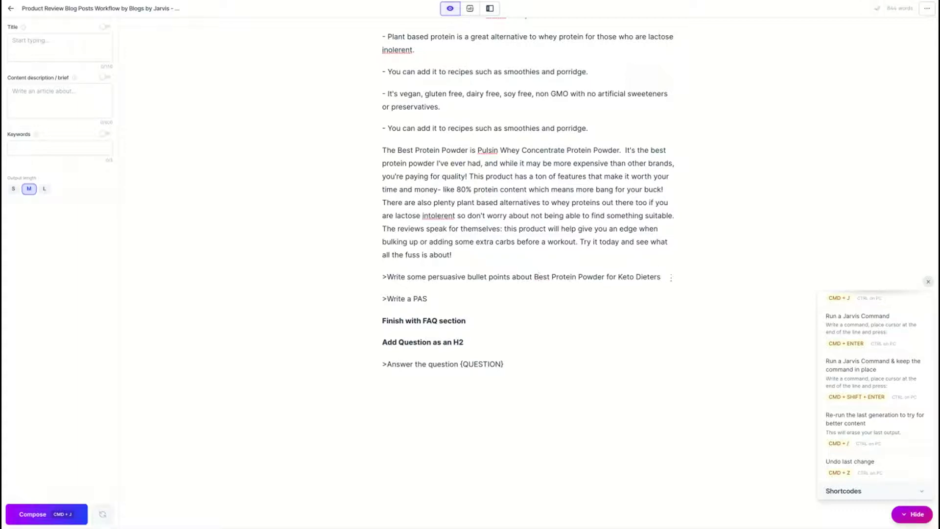
- Run the persuasive bullet points command and delete the command text in front of the generated bullets
key(ctrl+Return)
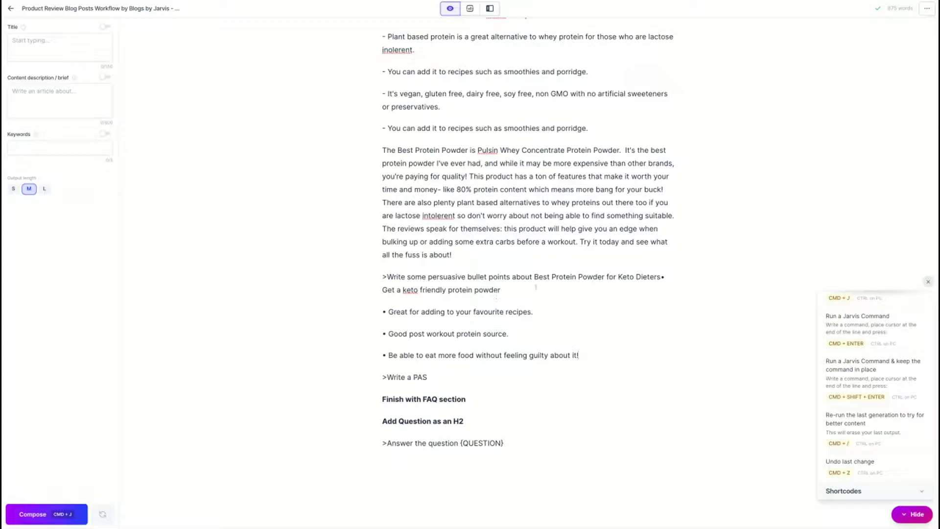
drag(658, 276, 383, 277)
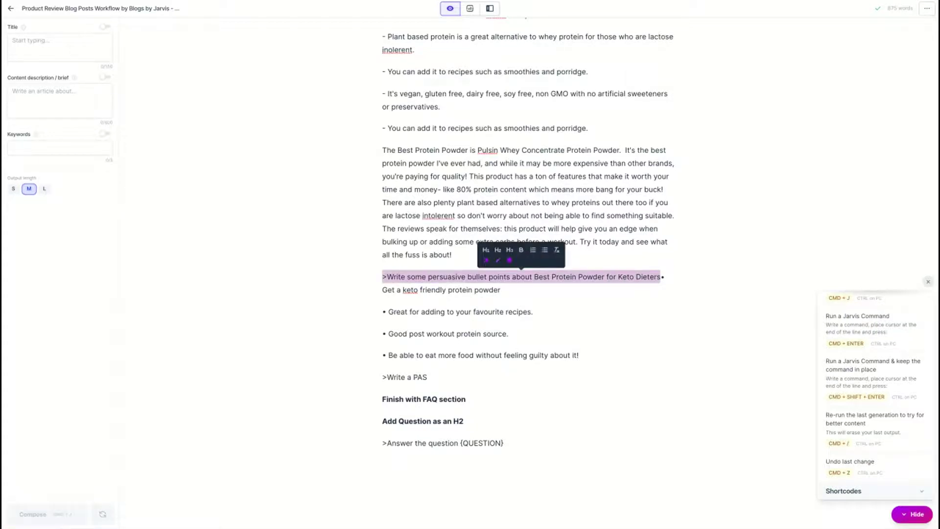
key(BackSpace)
- Extend the "Write a PAS" command with "to show how protein is best for a keto diet" and run it
scroll(428, 299, down, 1)
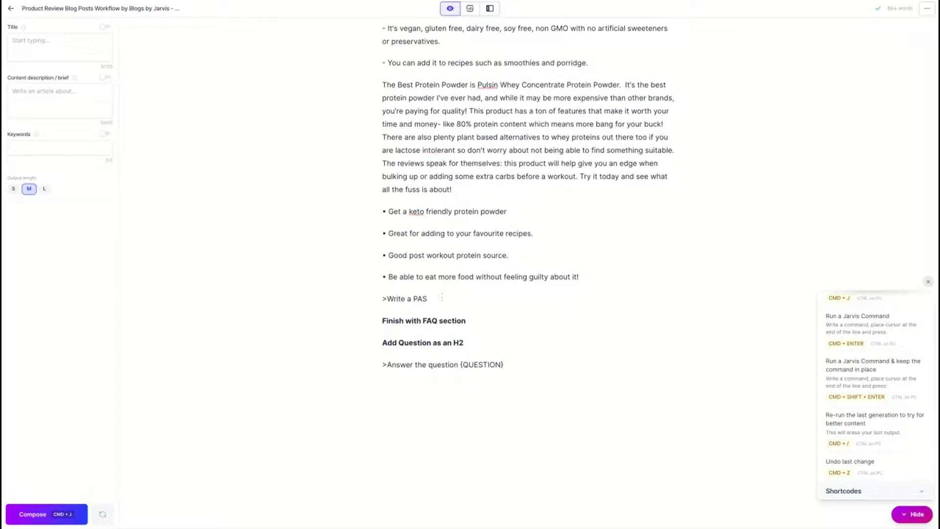
click(438, 297)
text(to show how protein is best for a)
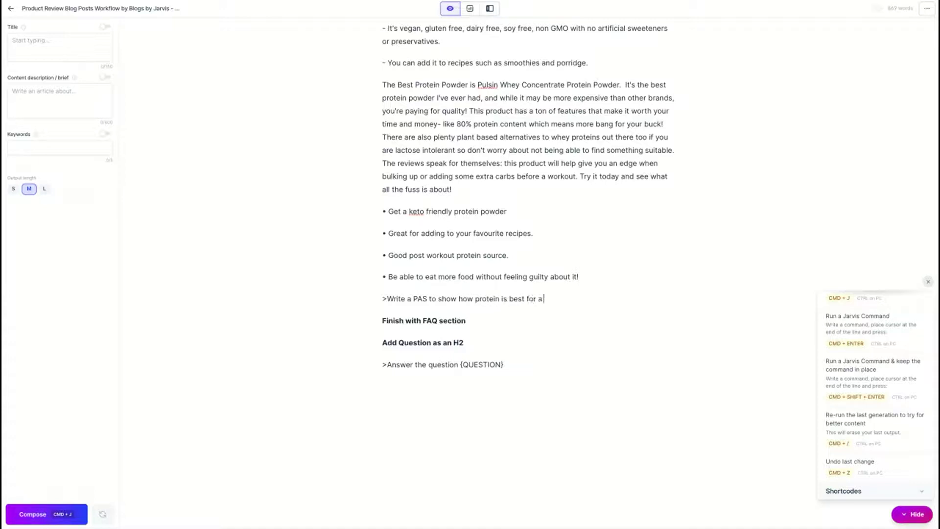
text( keto diet)
key(ctrl+Return)
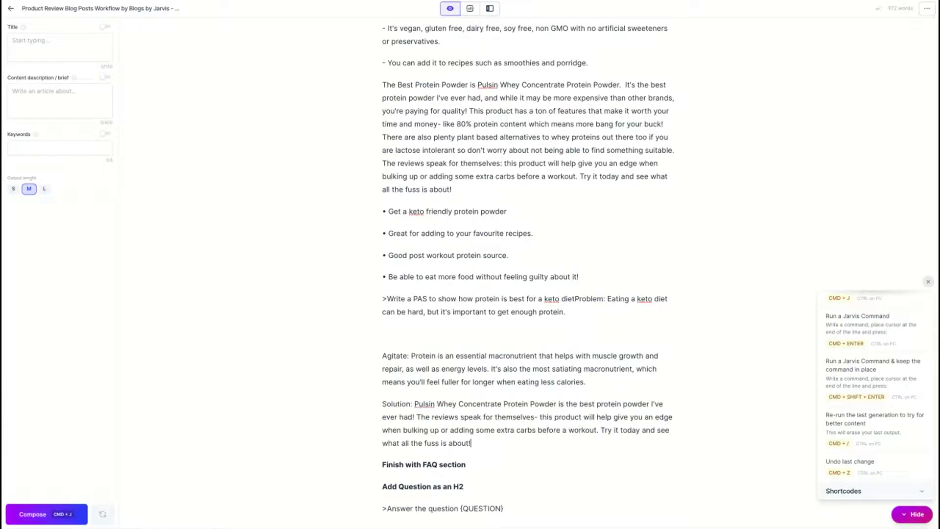
- Delete the command text with the "Problem:" label, the "Agitate:" label and the blank line above it from the generated PAS
drag(607, 300, 375, 304)
key(BackSpace)
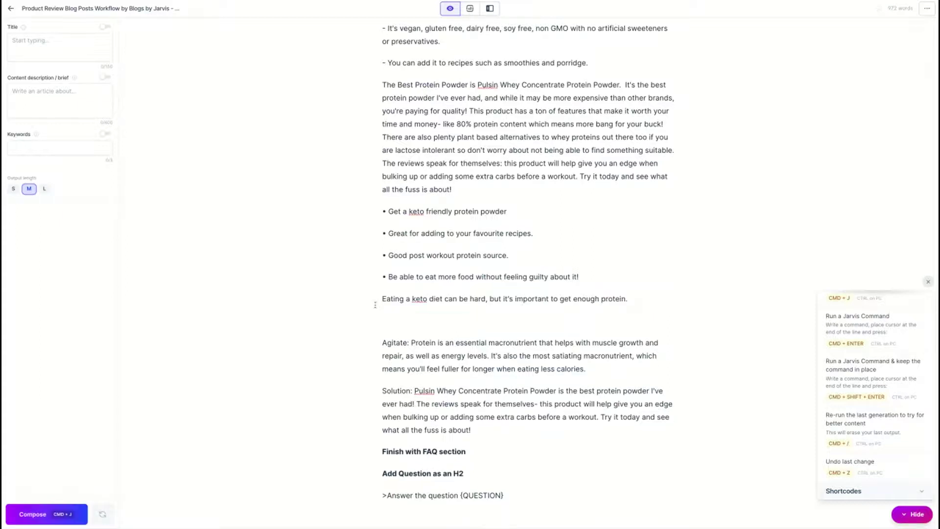
drag(412, 341, 357, 345)
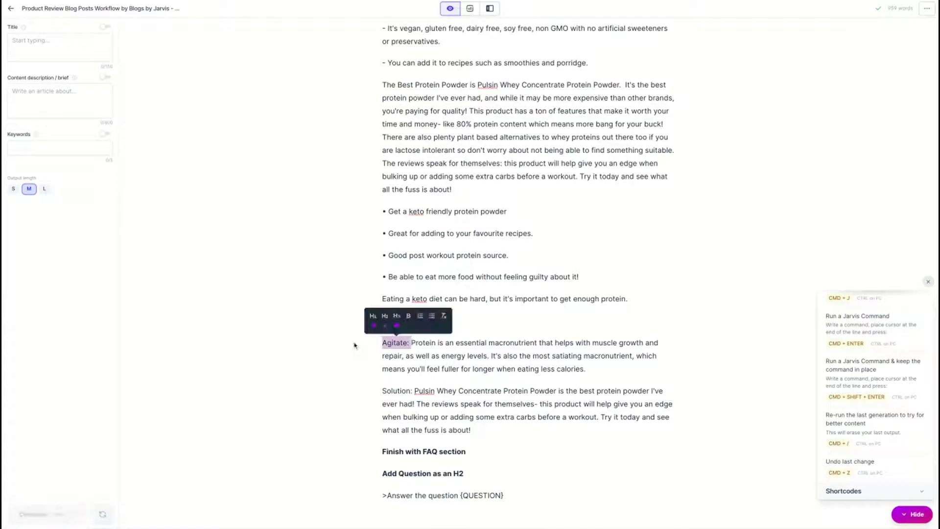
key(BackSpace)
key(BackSpace)
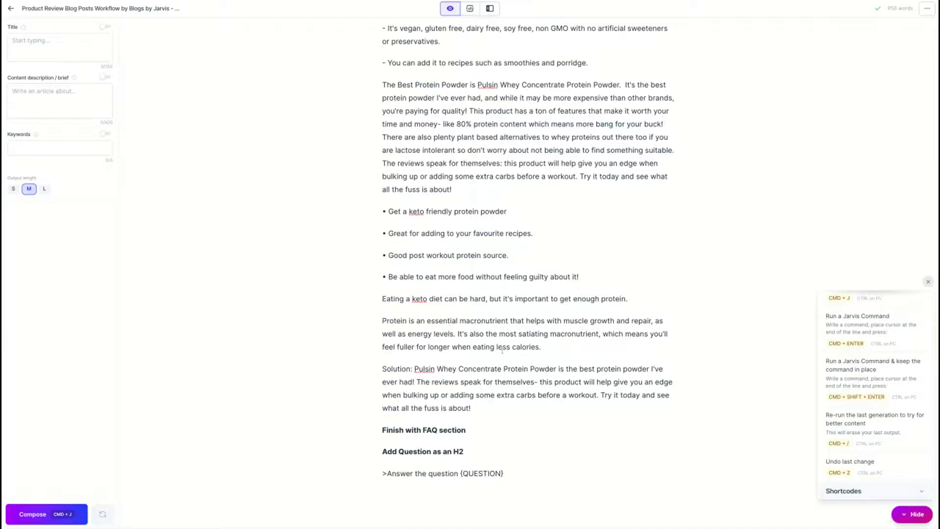
- Delete the "Solution:" label and the sentence calling Pulsin Whey the best, and change "The reviews" to "These reviews" in that paragraph
click(382, 368)
drag(382, 368, 415, 383)
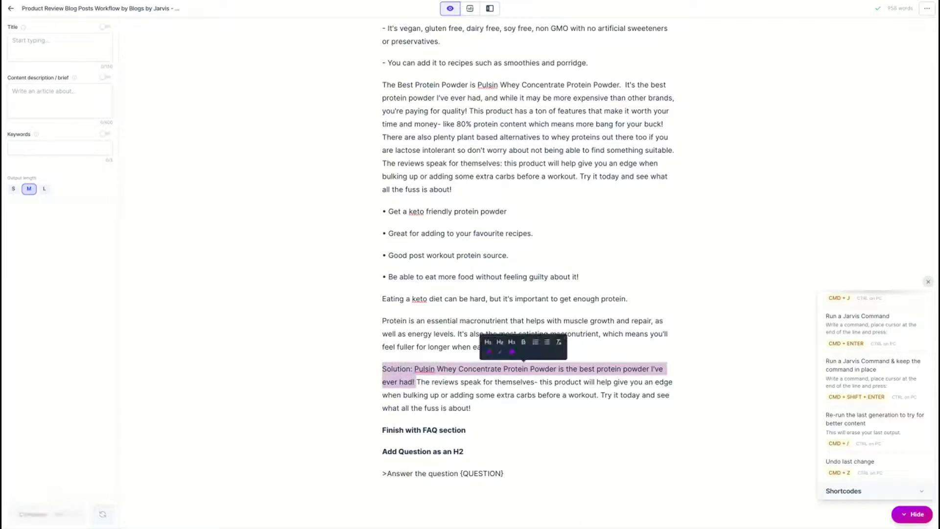
key(BackSpace)
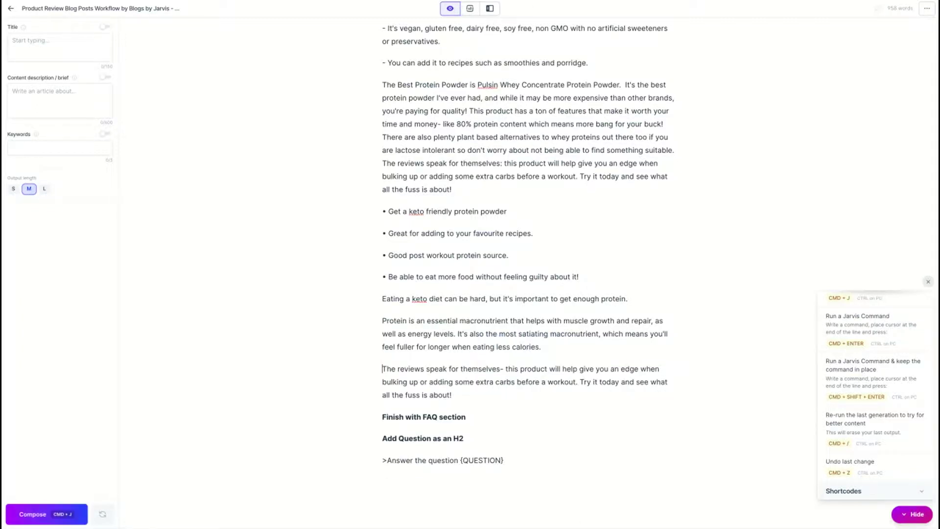
click(395, 369)
text(se)
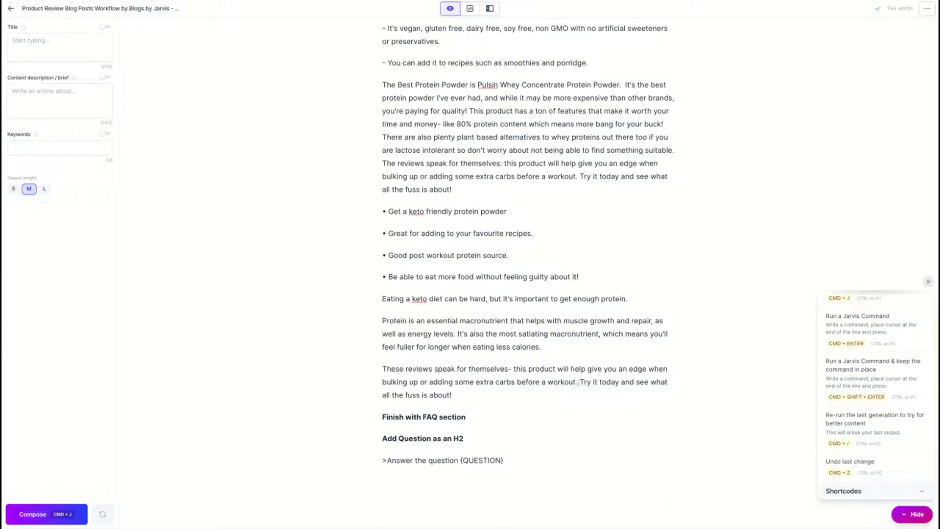
- Replace "when bulking up or adding some extra carbs before a workout." in the last PAS paragraph with "on your Keto diet."
double_click(576, 382)
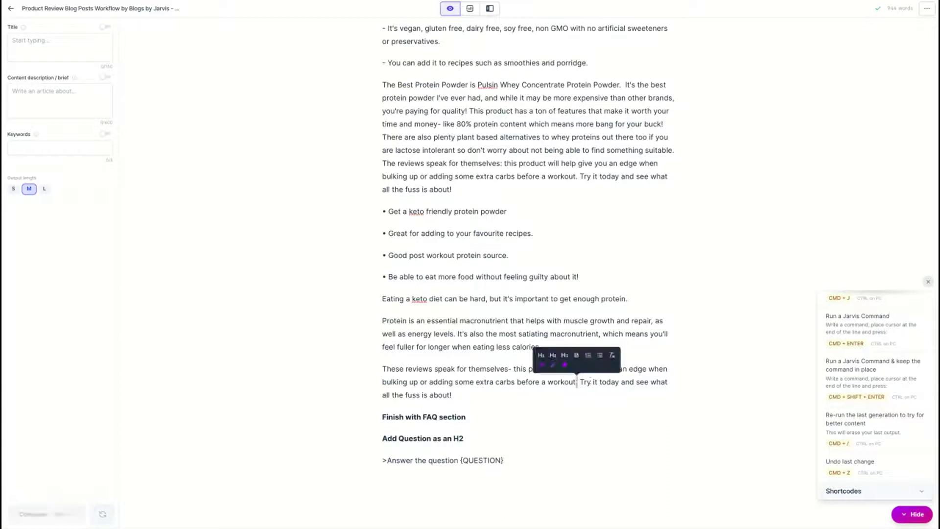
drag(649, 369, 578, 382)
text(on your Keto)
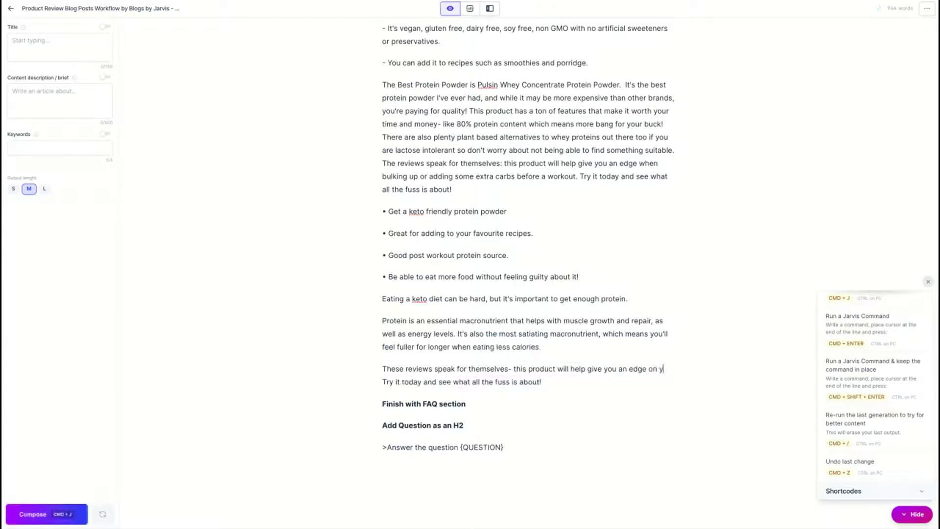
text( diet)
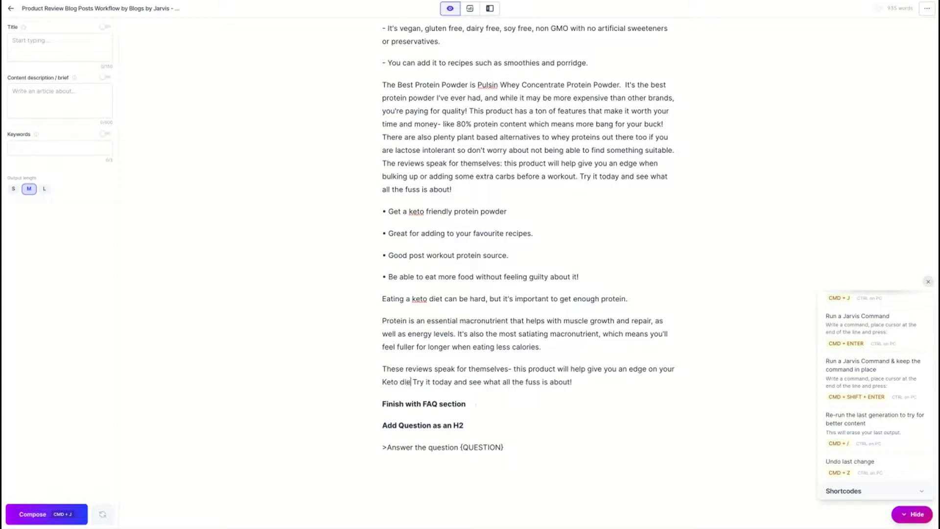
text(.)
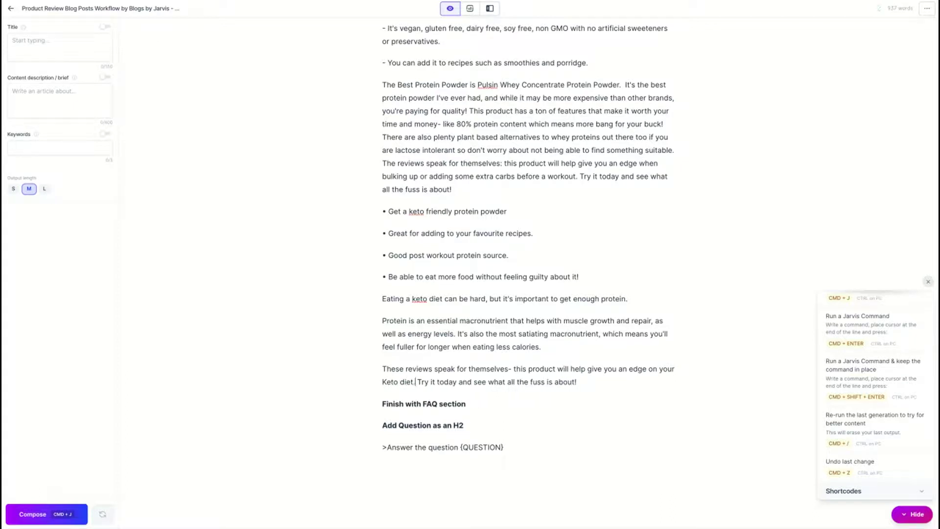
- Delete the sentence "Try it today and see what all the fuss is about!" from the conclusion paragraph above the bullets
click(580, 176)
key(shift+Down)
key(BackSpace)
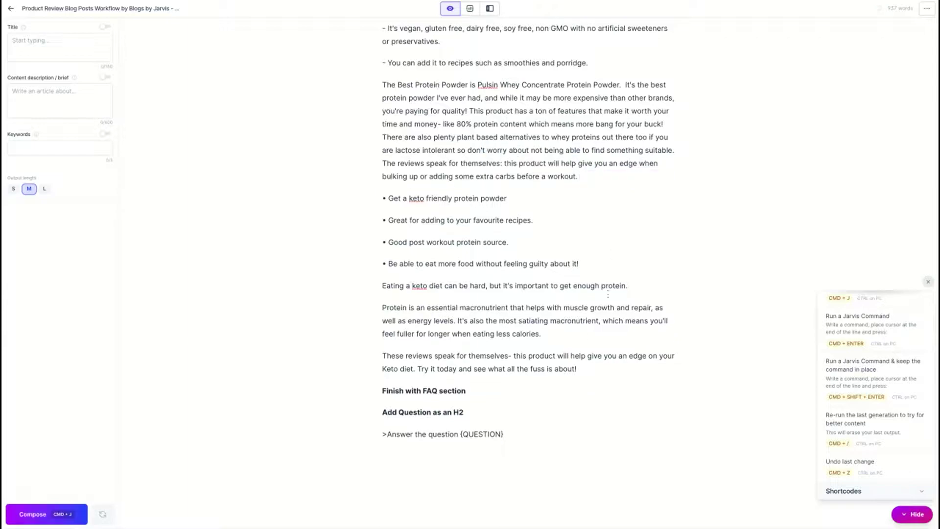
- Delete the recipe commands, seed keyword, audience and product information above the article title "Best Protein Powder: Reviews of the Top 5 for Keto"
scroll(585, 371, up, 15)
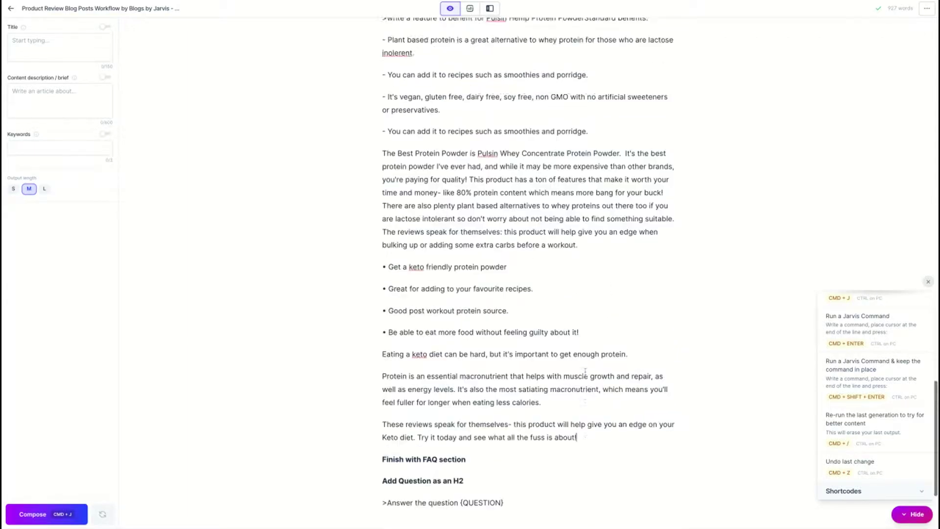
scroll(585, 372, up, 10)
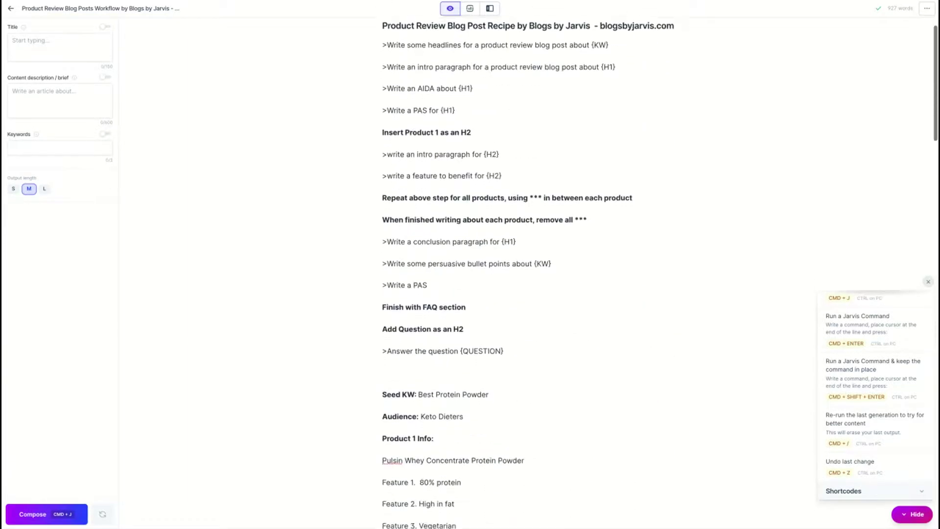
scroll(585, 372, down, 13)
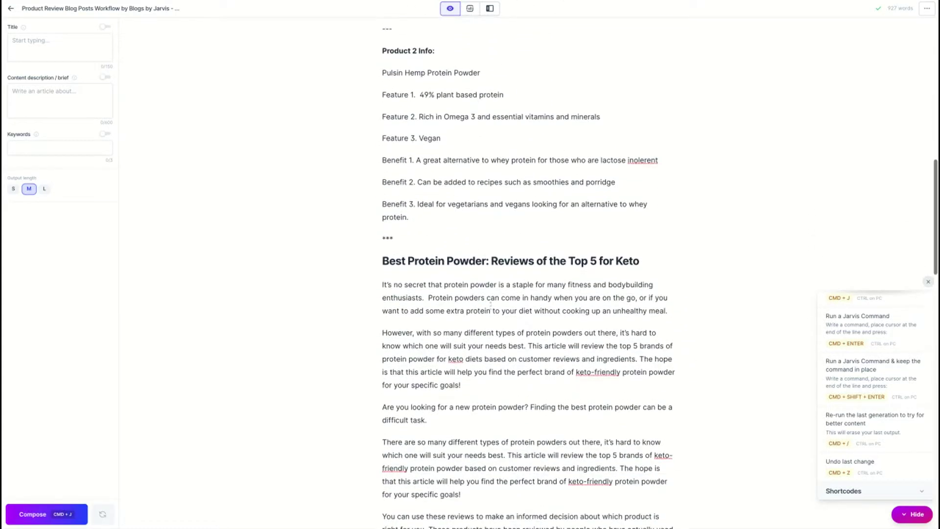
drag(393, 234, 383, 57)
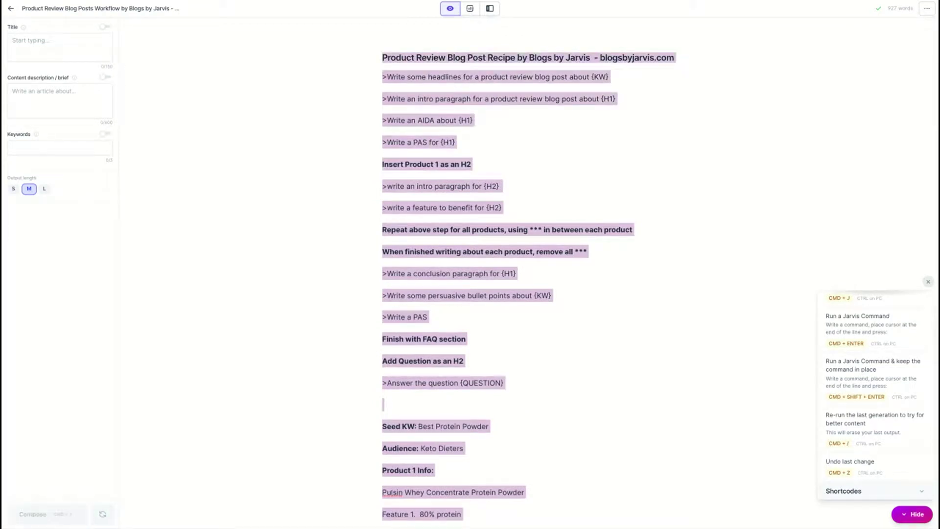
key(BackSpace)
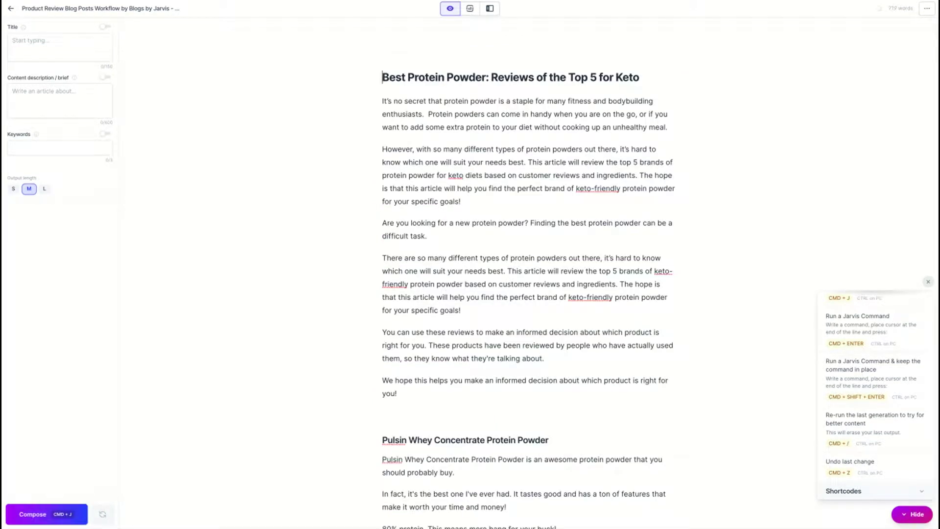
- Delete the blank line above the "Pulsin Hemp Protein Powder" heading
scroll(427, 57, down, 1)
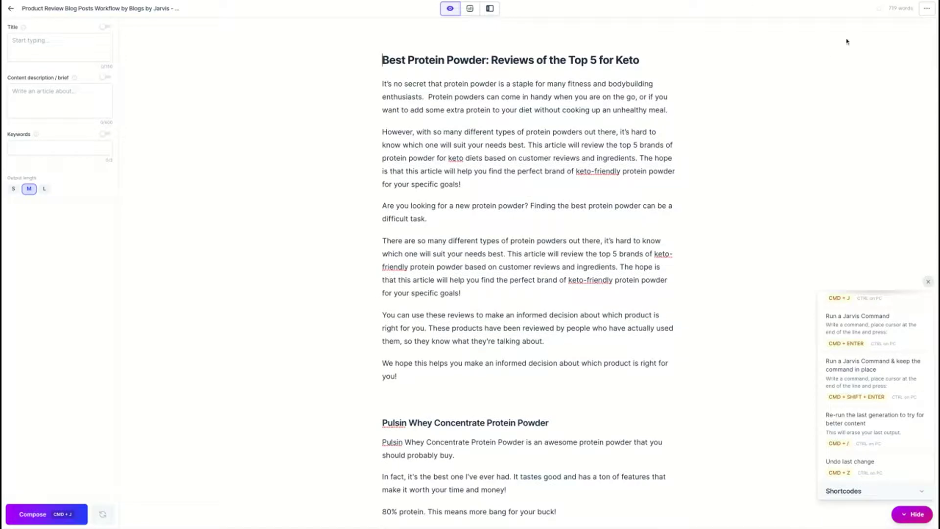
scroll(766, 162, down, 5)
scroll(766, 162, down, 9)
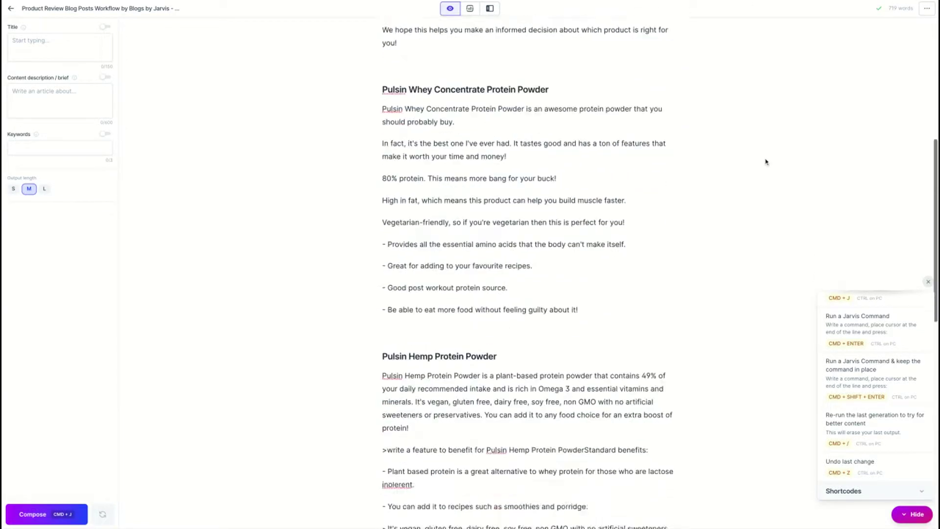
scroll(766, 162, up, 6)
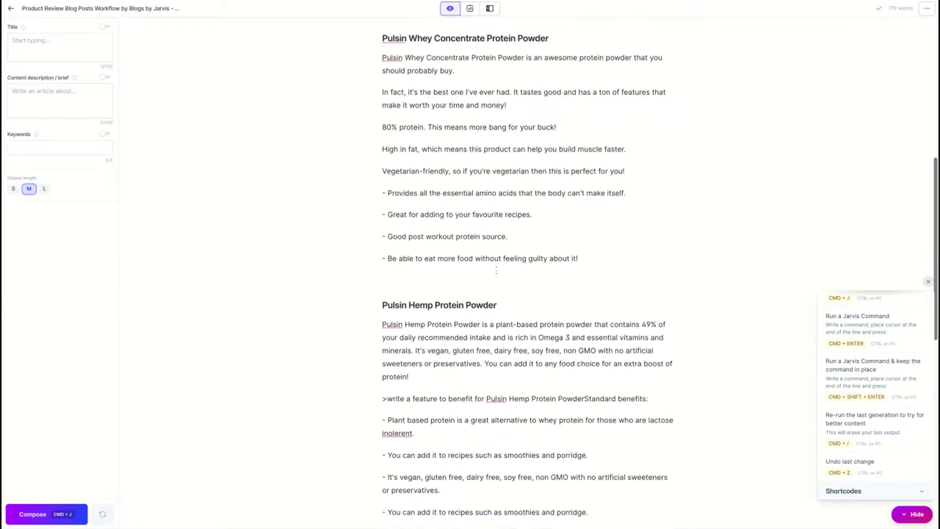
click(459, 277)
key(BackSpace)
- Review the article from start to end, switch the editor to SEO mode and close the pro tips
scroll(474, 296, down, 6)
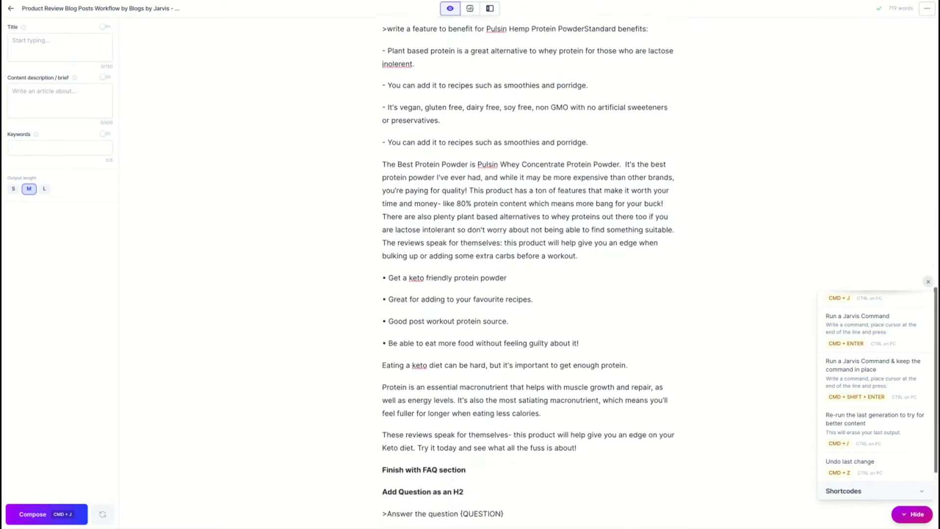
scroll(474, 296, up, 6)
scroll(473, 295, up, 10)
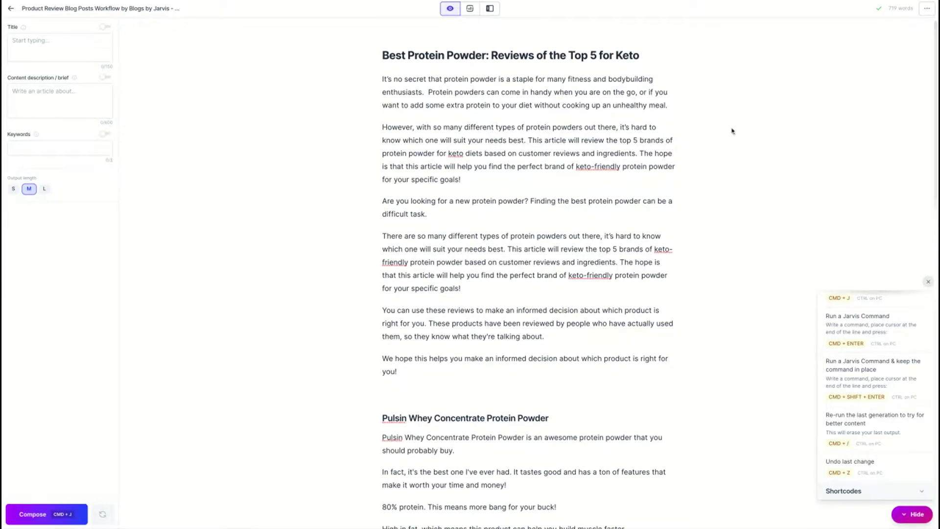
scroll(799, 100, down, 2)
scroll(799, 99, down, 12)
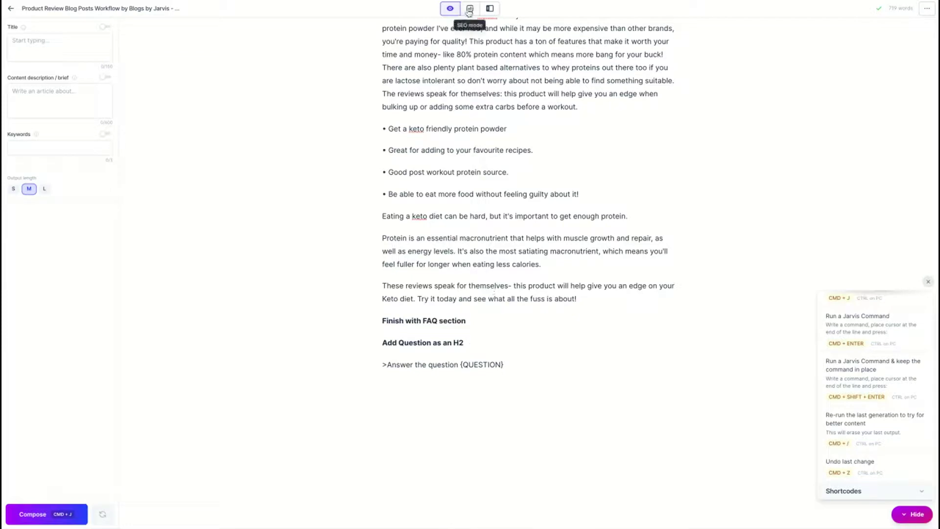
click(470, 10)
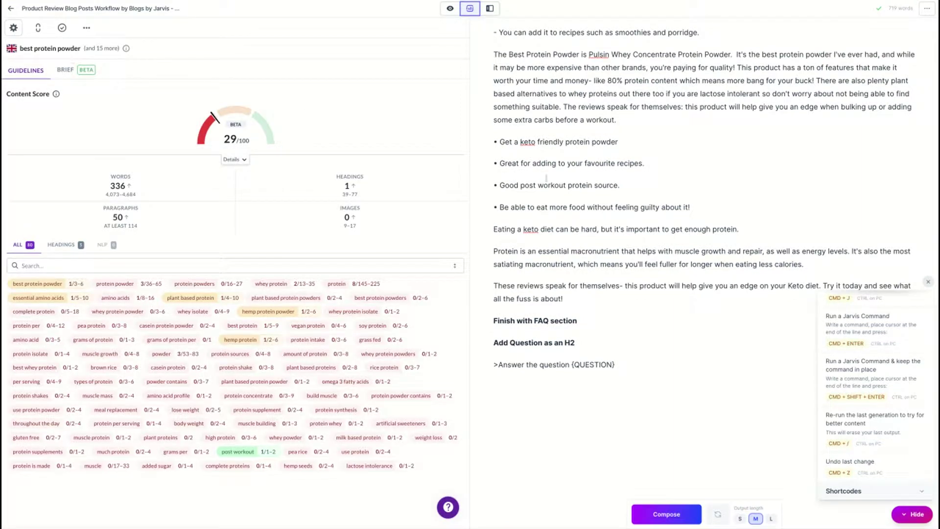
click(927, 282)
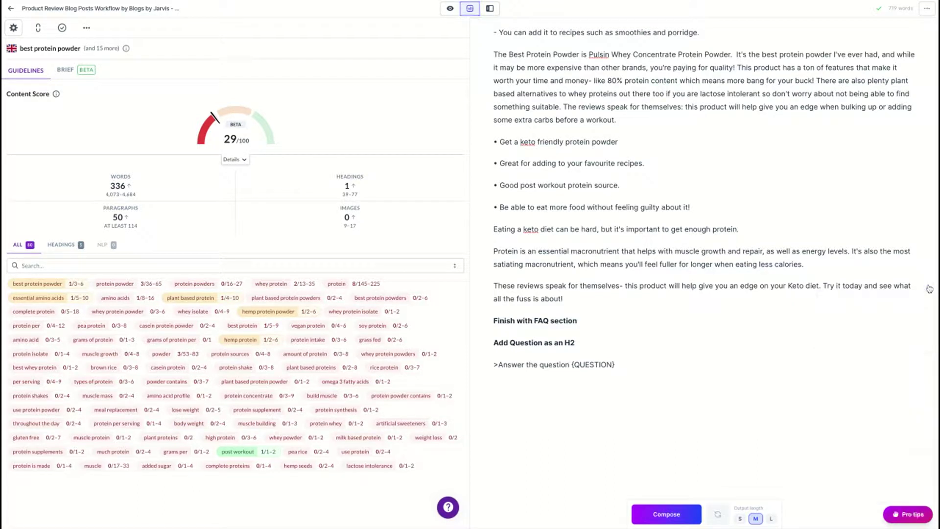
- Examine the content score, word count and keyword guidelines for "best protein powder" against the article text
mouse_move(235, 145)
scroll(580, 161, up, 5)
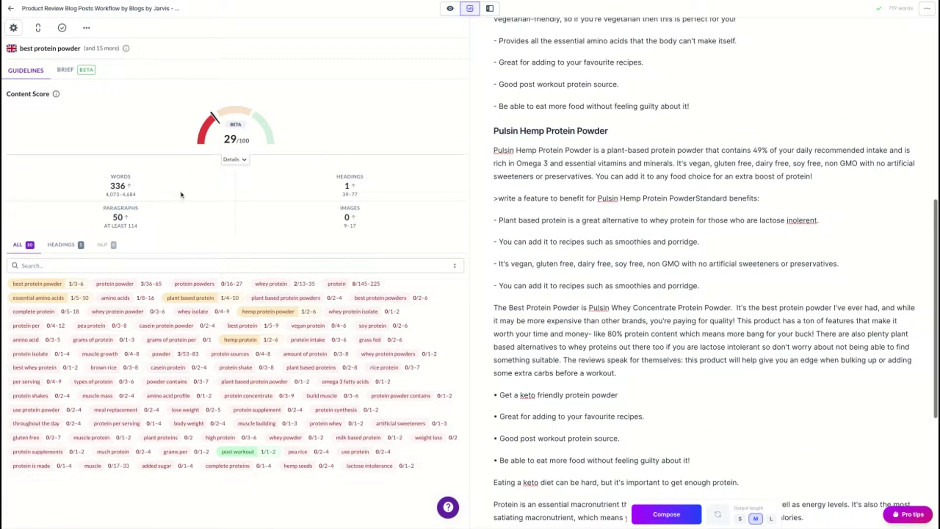
mouse_move(168, 196)
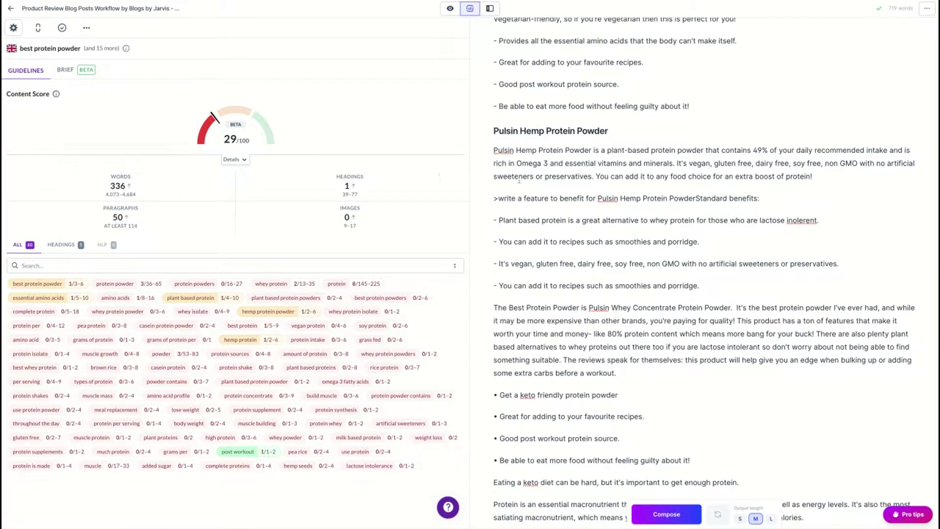
scroll(519, 181, down, 4)
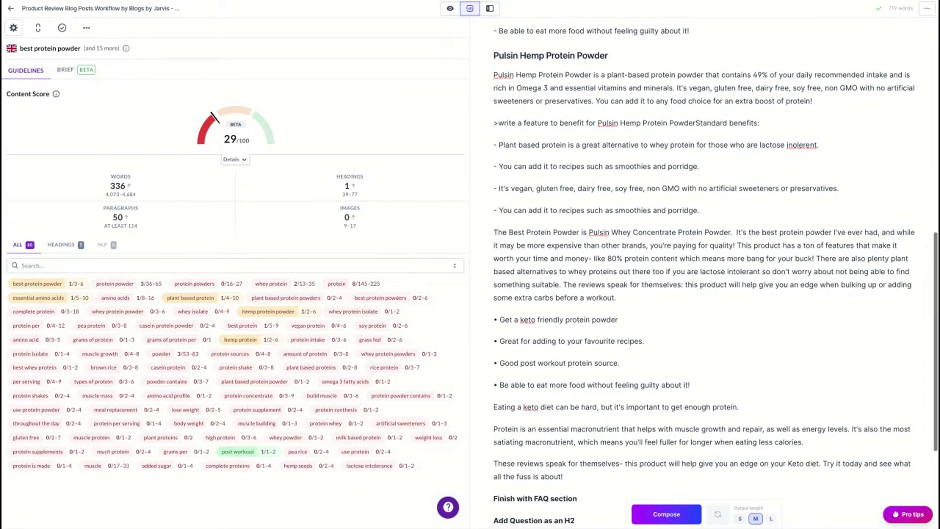
scroll(512, 222, up, 6)
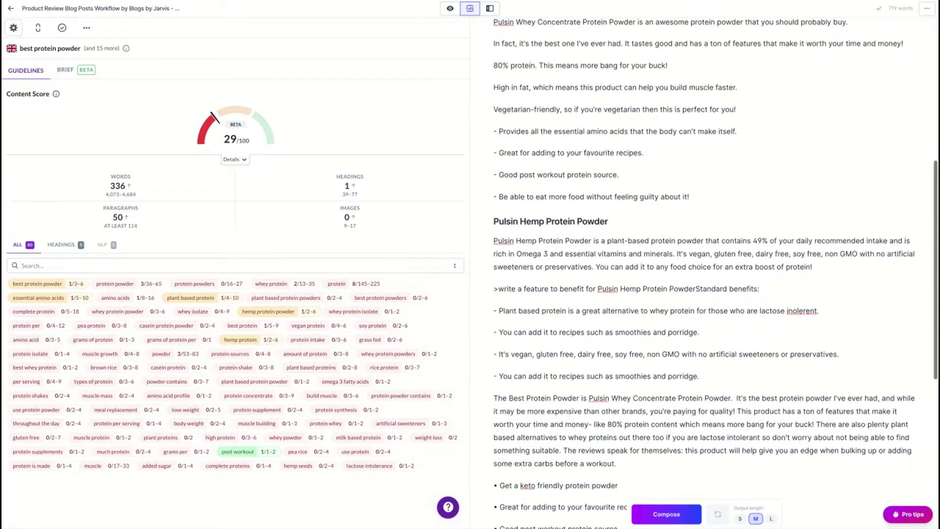
click(618, 221)
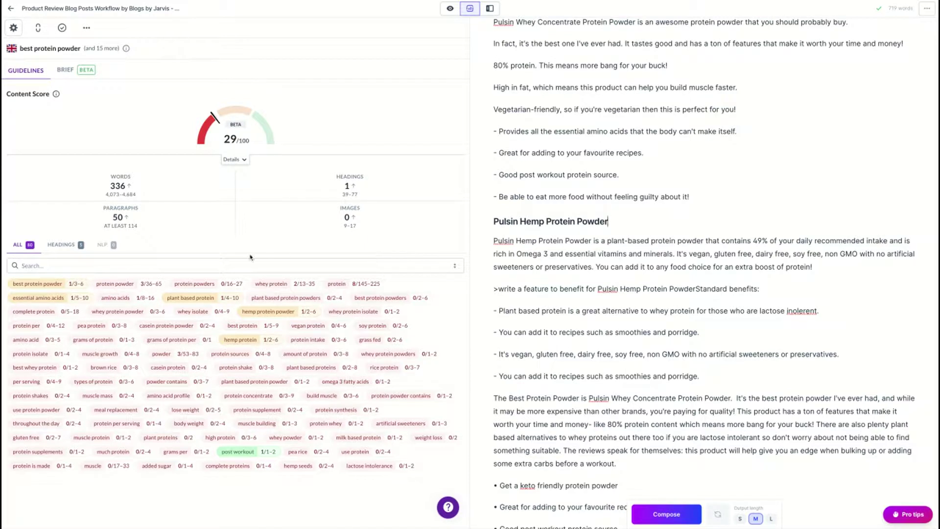
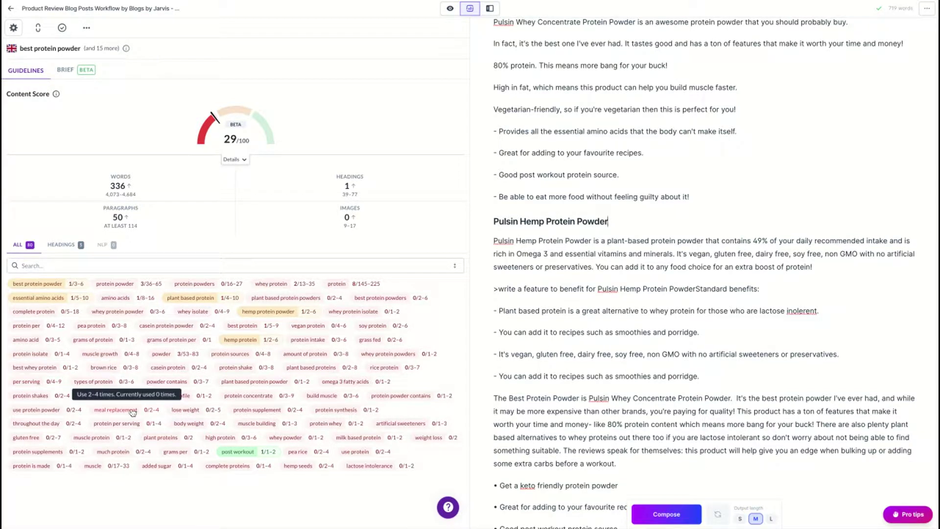
- Examine which keywords the guidelines require in the headings
click(61, 247)
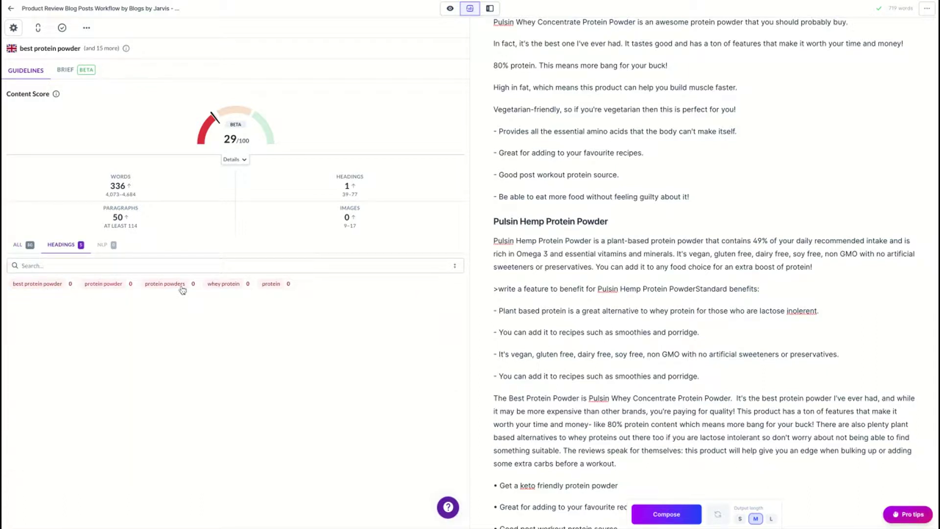
mouse_move(182, 290)
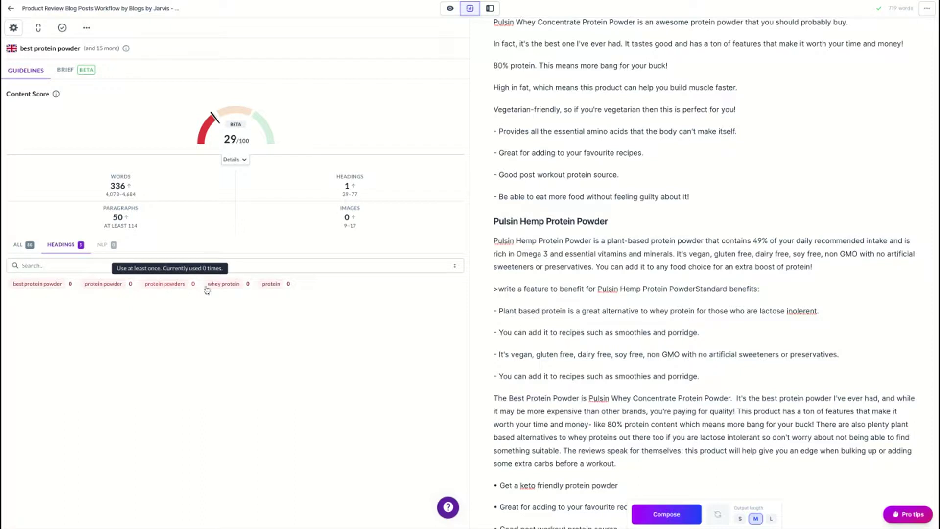
mouse_move(278, 292)
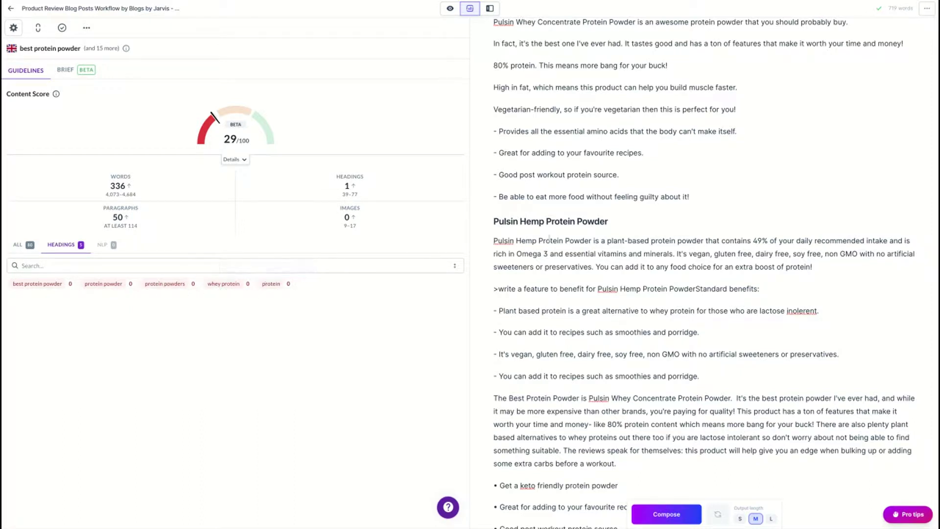
- Remove the heading format from the "Pulsin Hemp Protein Powder" line and reapply it as an H2
triple_click(608, 221)
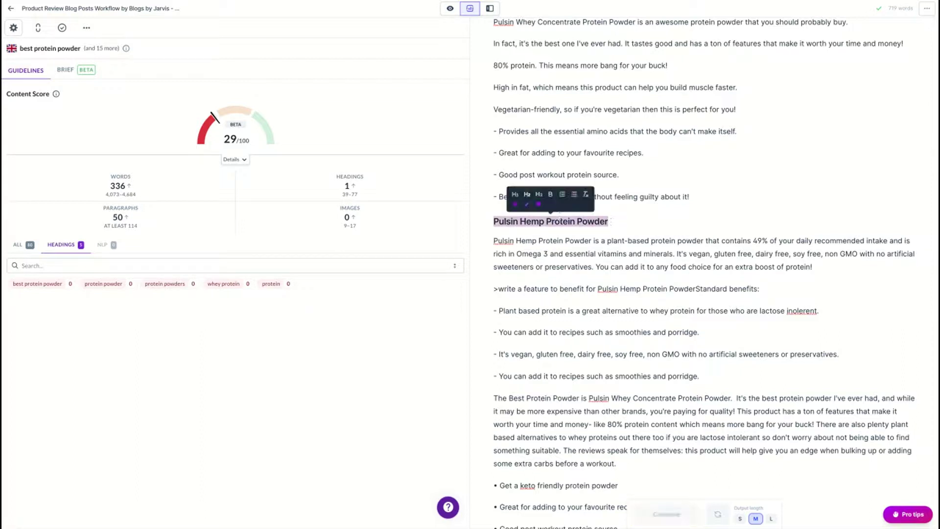
click(538, 194)
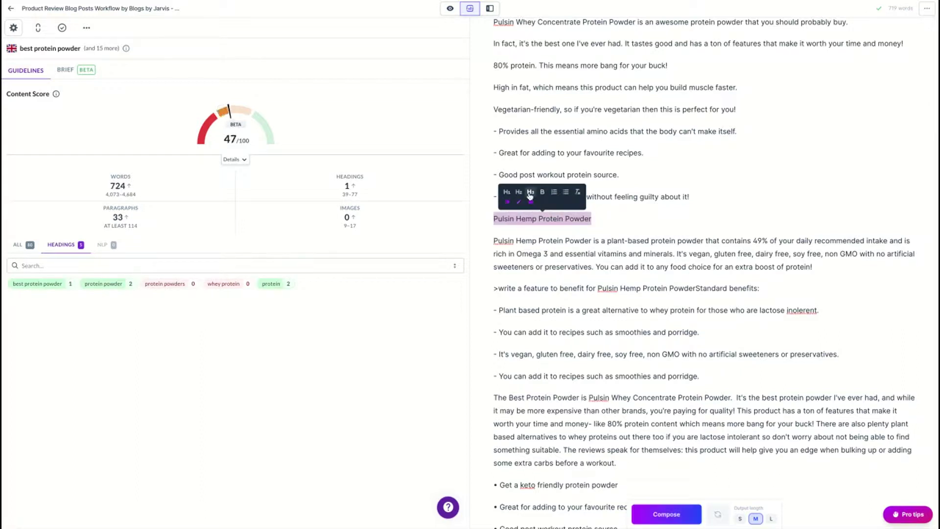
click(671, 215)
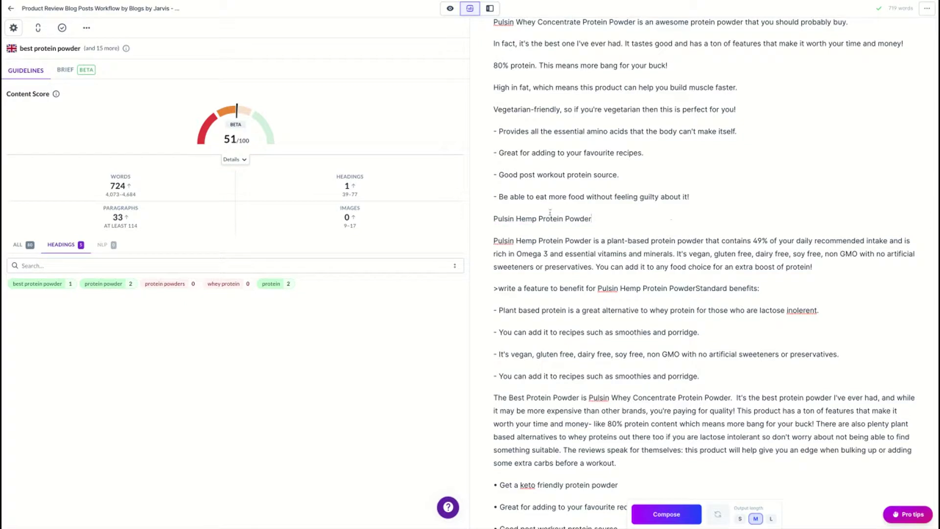
drag(610, 221, 493, 220)
click(518, 193)
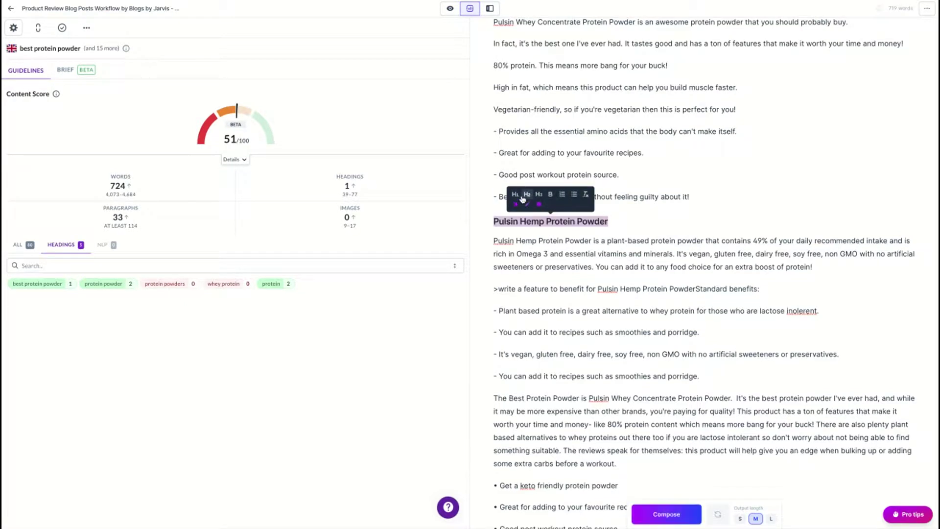
click(656, 218)
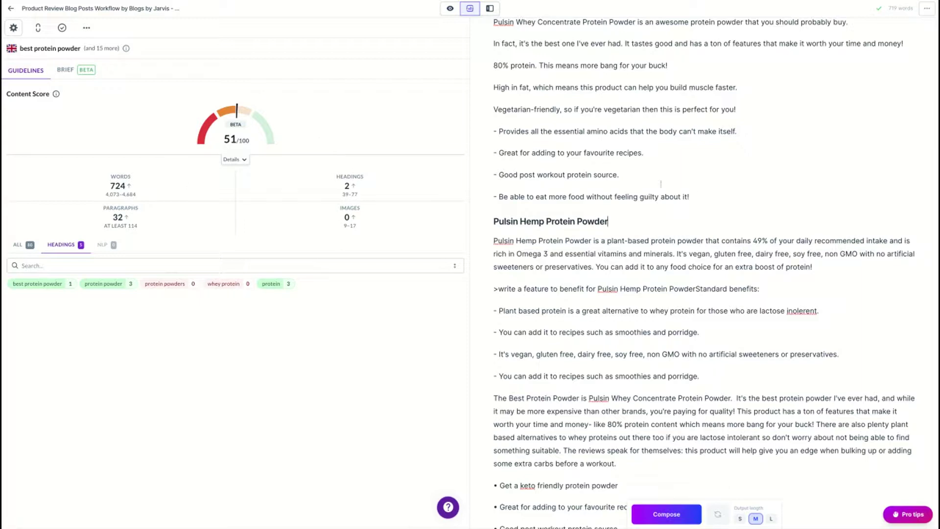
- Examine the full keyword guideline list alongside the article, from its title down to the FAQ section
scroll(694, 194, up, 1)
scroll(694, 194, up, 5)
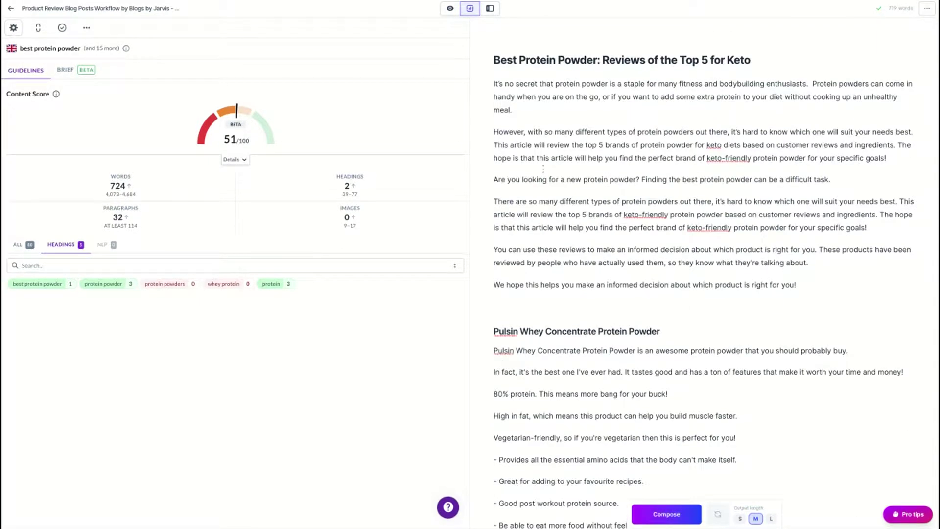
click(18, 245)
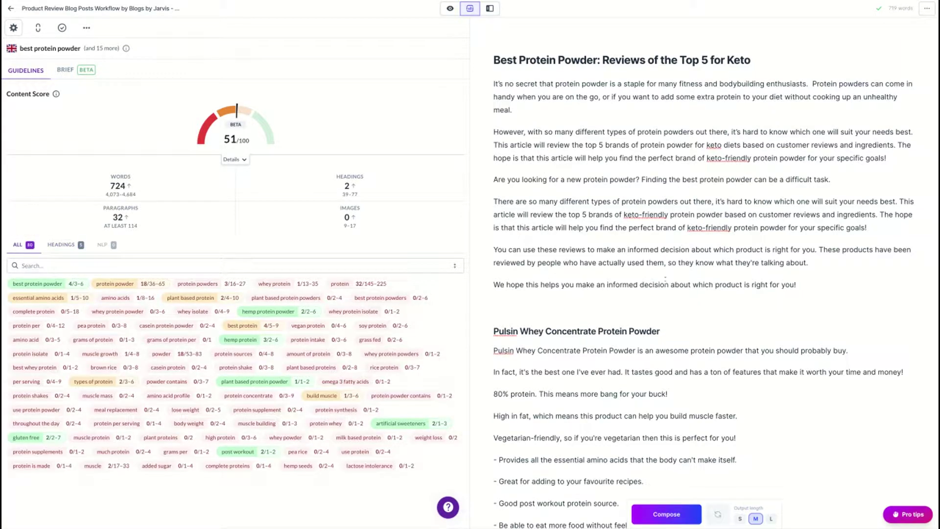
scroll(666, 280, down, 15)
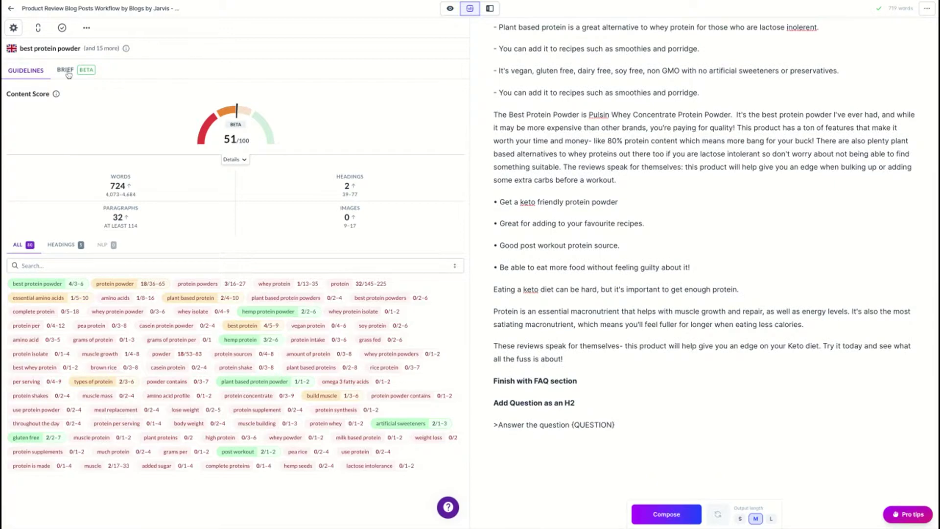
- Open the content brief and examine its competitors and the suggested topics and questions about protein powder
click(69, 73)
scroll(71, 306, down, 3)
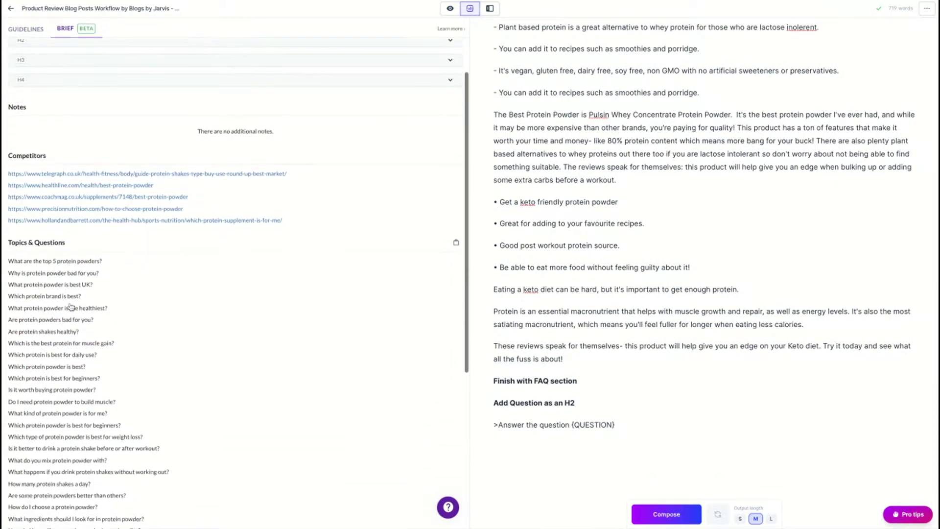
scroll(71, 307, down, 1)
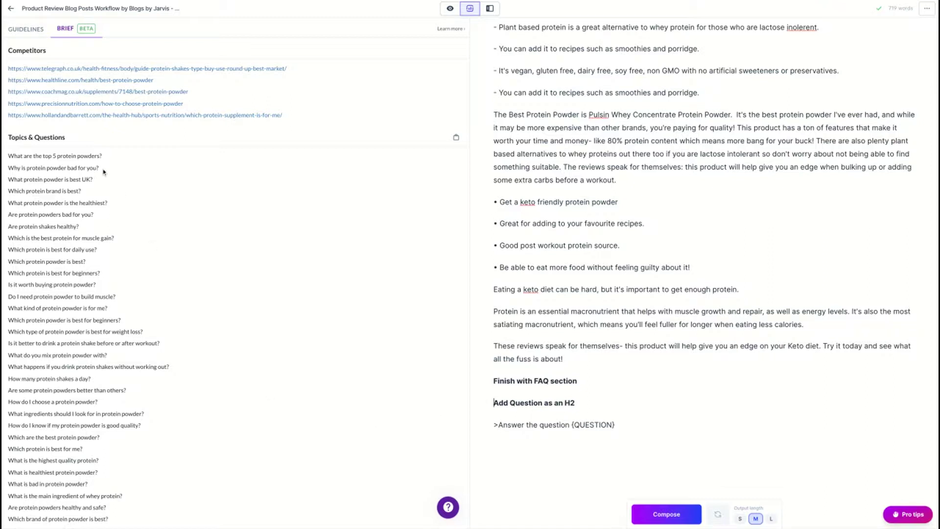
drag(103, 171, 7, 157)
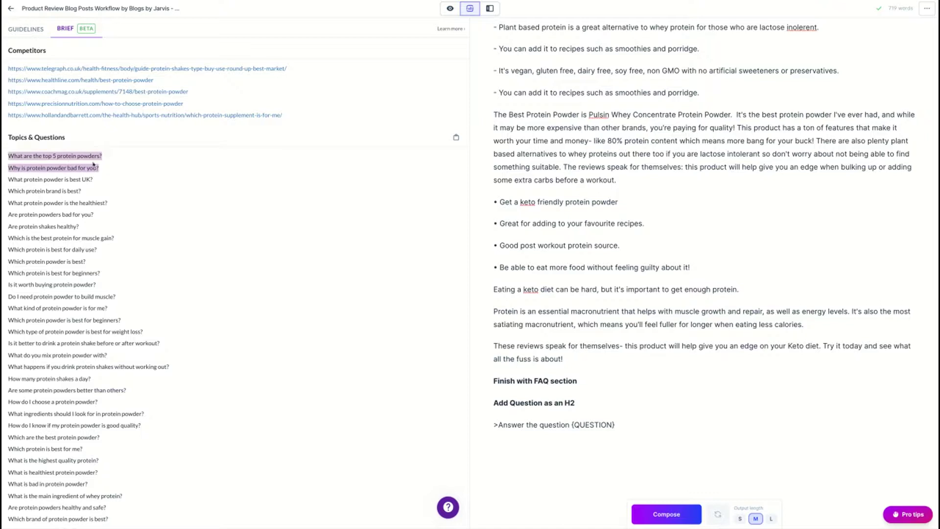
drag(105, 169, 9, 168)
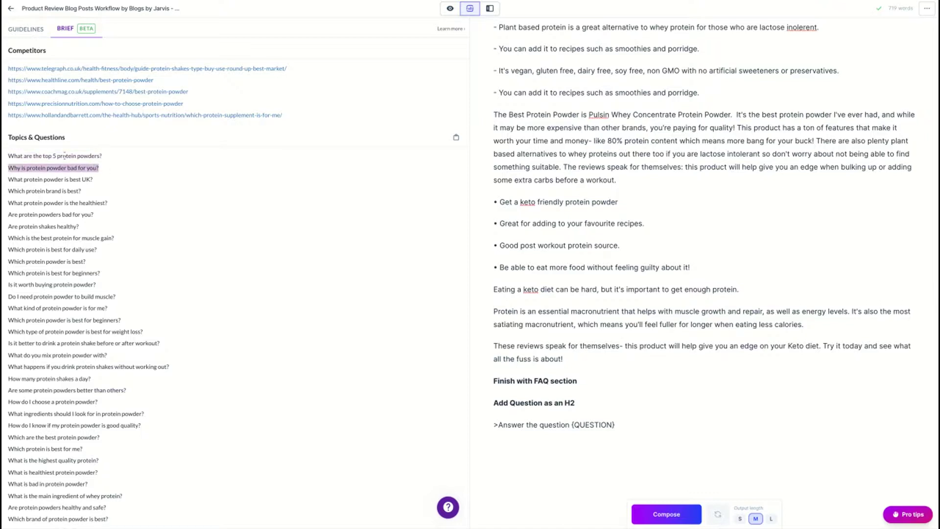
click(105, 160)
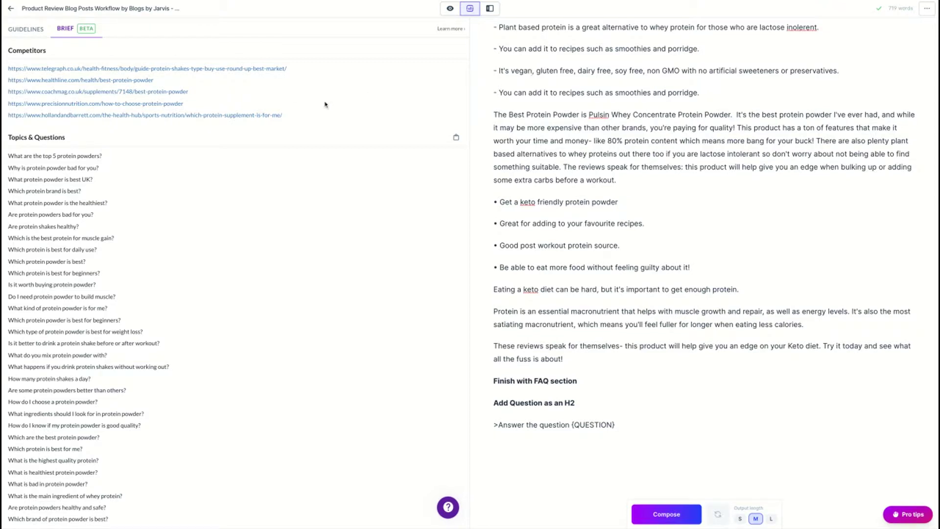
drag(106, 156, 27, 156)
triple_click(107, 156)
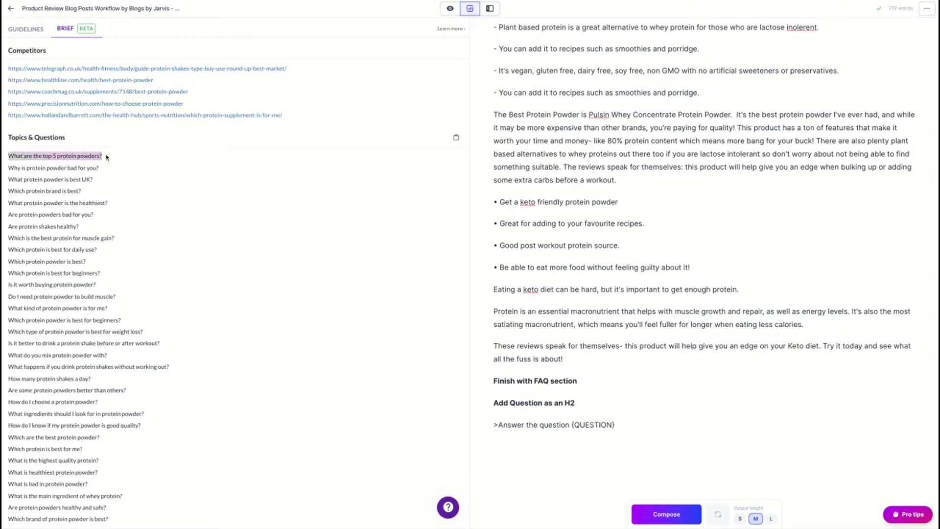
scroll(177, 157, up, 5)
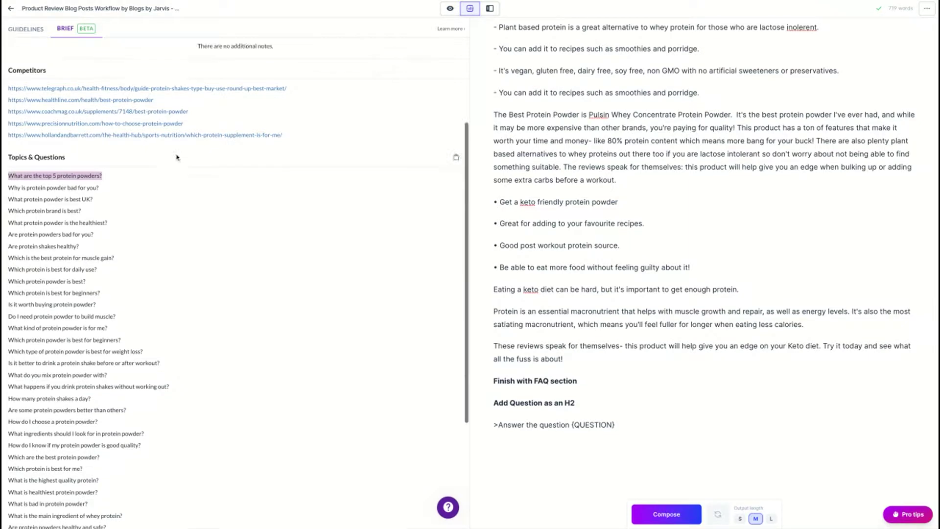
- Expand the H1 suggestions in the brief's outline builder and read through them
click(42, 118)
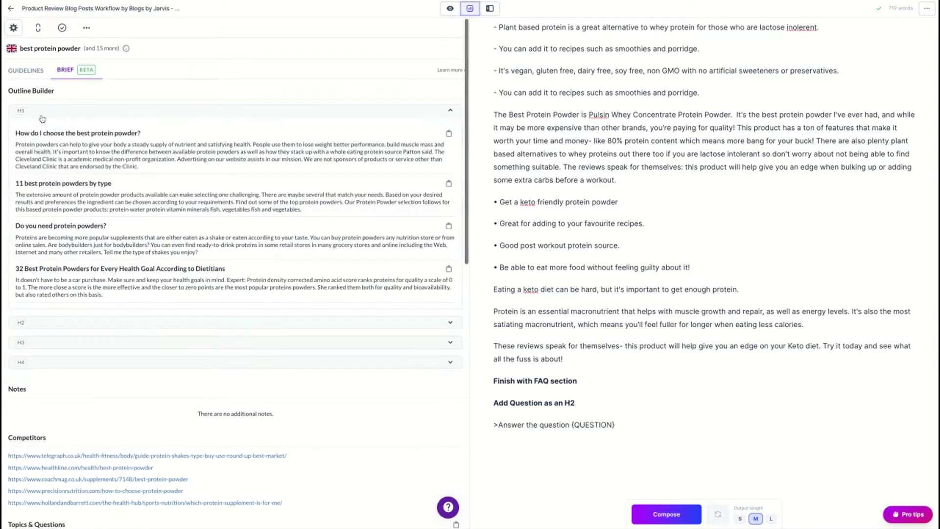
scroll(68, 199, down, 1)
scroll(68, 200, down, 5)
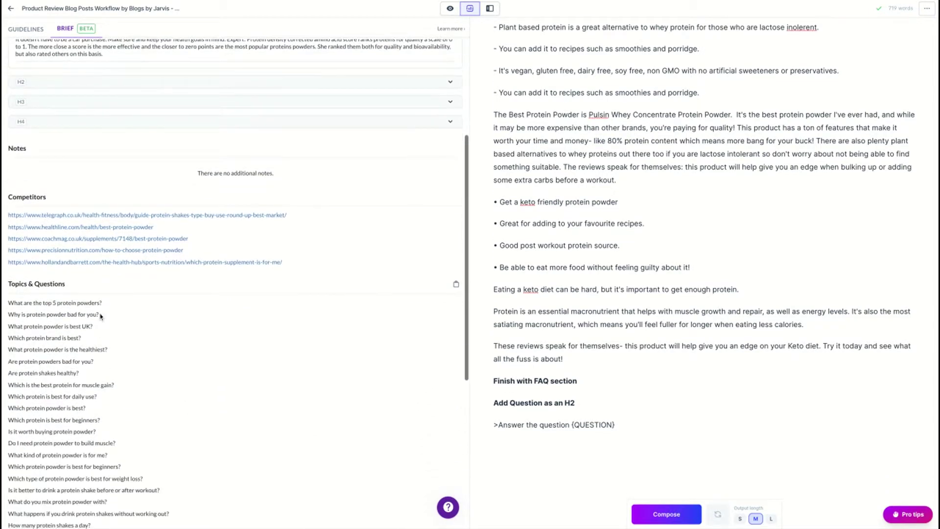
- Read through the brief's suggested questions to find one suitable for the article's FAQ section
drag(111, 314, 9, 314)
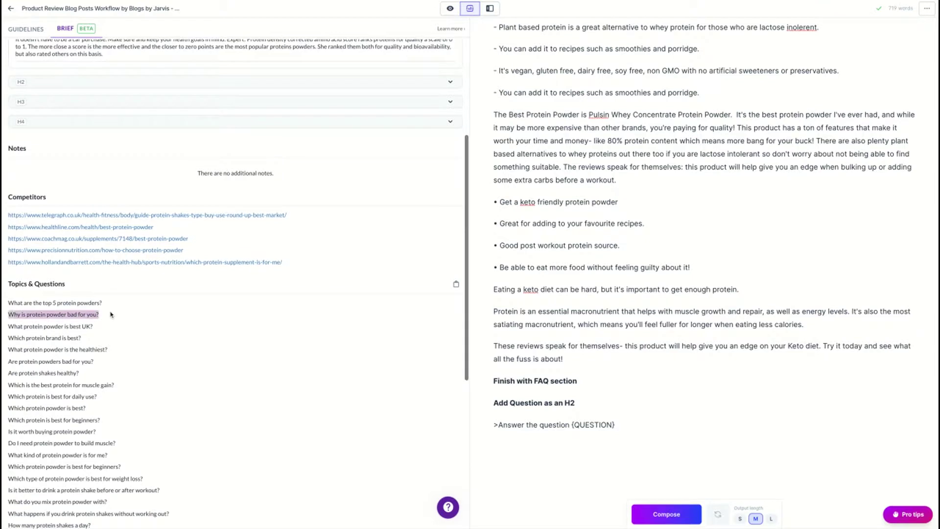
click(86, 321)
triple_click(97, 338)
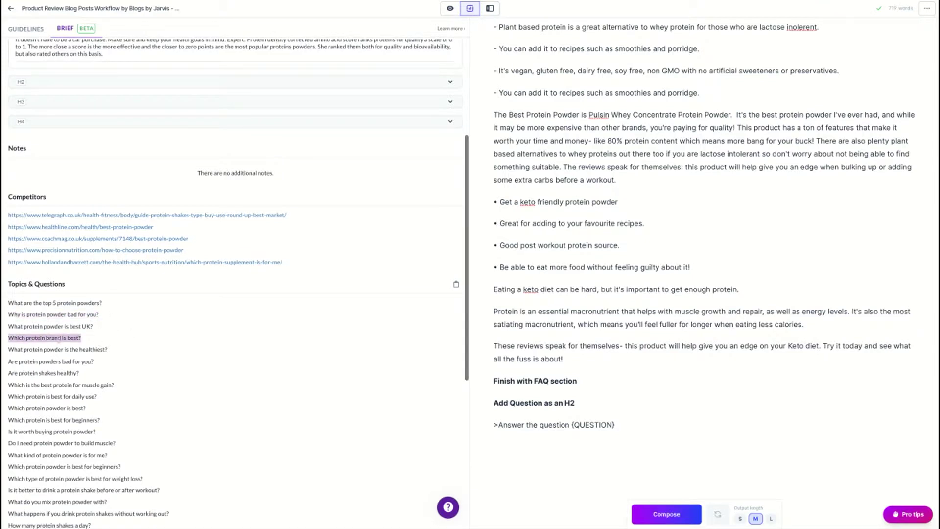
click(119, 349)
key(shift+Left)
key(shift+Left)
key(shift+Left)
key(shift+Left)
key(shift+Left)
key(shift+Left)
key(shift+Left)
key(shift+Left)
key(shift+Left)
key(shift+Left)
key(shift+Left)
key(shift+Left)
key(shift+Left)
key(shift+Left)
key(shift+Left)
key(shift+Left)
key(shift+Left)
key(shift+Left)
key(shift+Left)
key(shift+Left)
key(shift+Left)
key(shift+Left)
key(shift+Left)
key(shift+Left)
key(shift+Left)
key(shift+Left)
key(shift+Left)
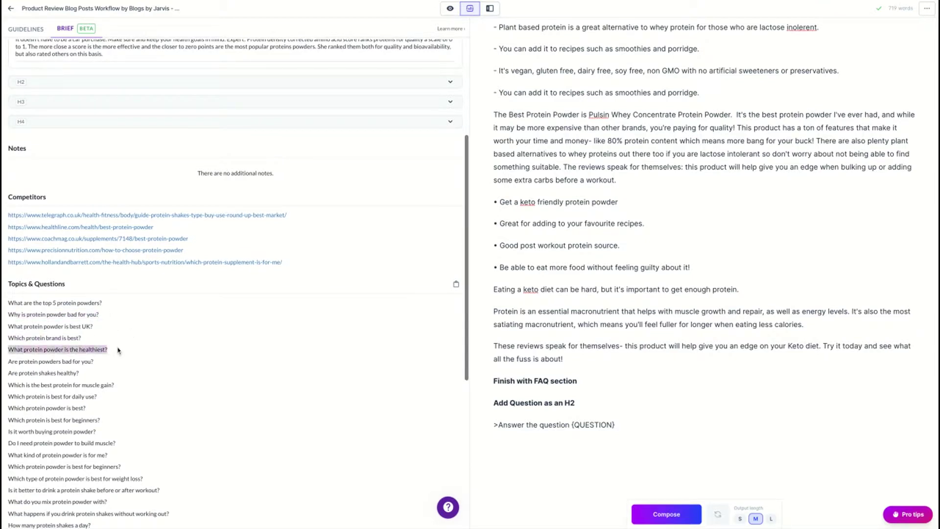
click(104, 364)
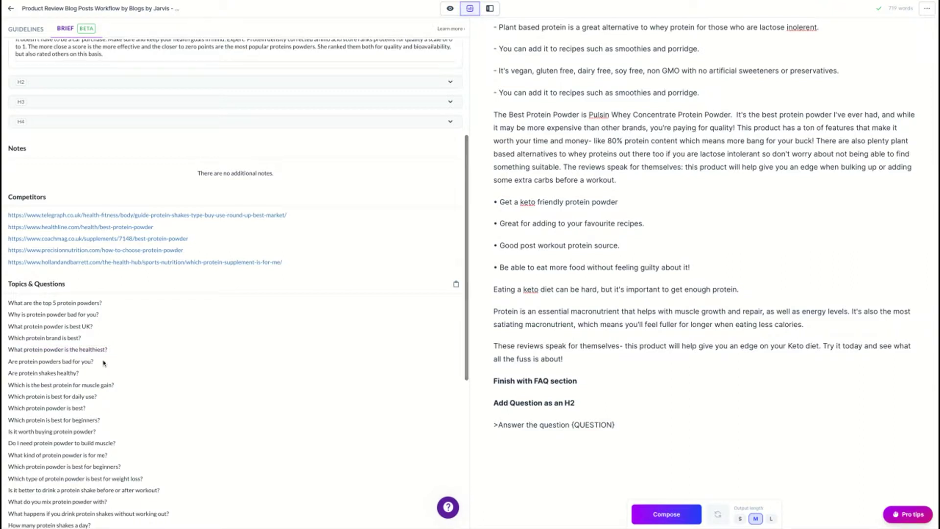
- Replace the "Add Question as an H2" line with the brief's question "Are protein shakes healthy?", without a bullet
scroll(103, 364, down, 1)
click(84, 362)
key(shift+Left)
key(shift+Left)
key(shift+Left)
key(shift+Left)
key(shift+Left)
key(shift+Left)
key(shift+Left)
key(shift+Left)
key(shift+Left)
key(shift+Left)
key(shift+Left)
key(shift+Left)
key(shift+Left)
key(shift+Left)
key(shift+Left)
key(shift+Left)
key(shift+Left)
key(shift+Left)
key(shift+Left)
key(shift+Left)
key(ctrl+c)
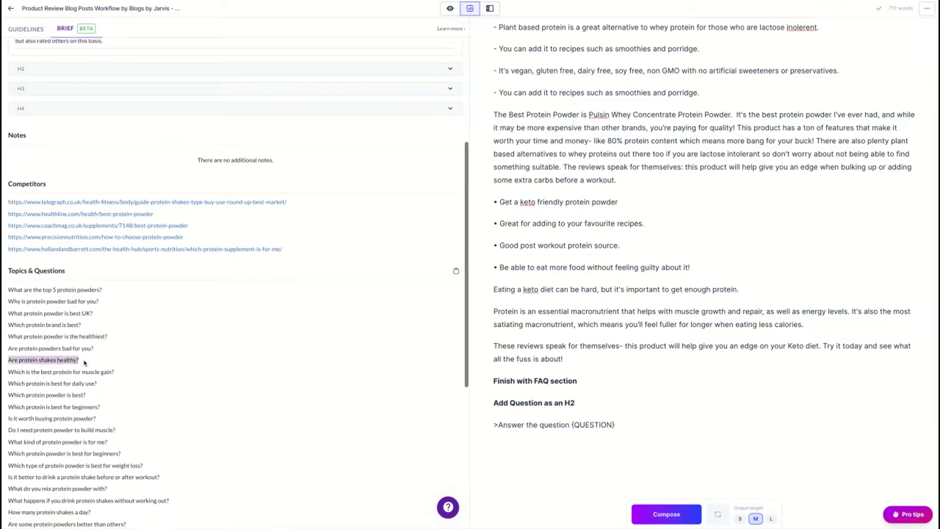
triple_click(574, 402)
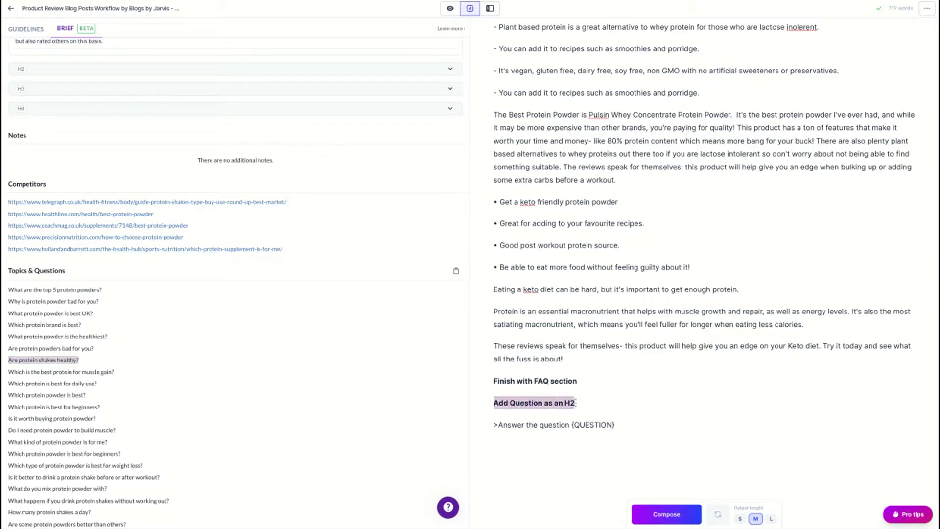
key(ctrl+v)
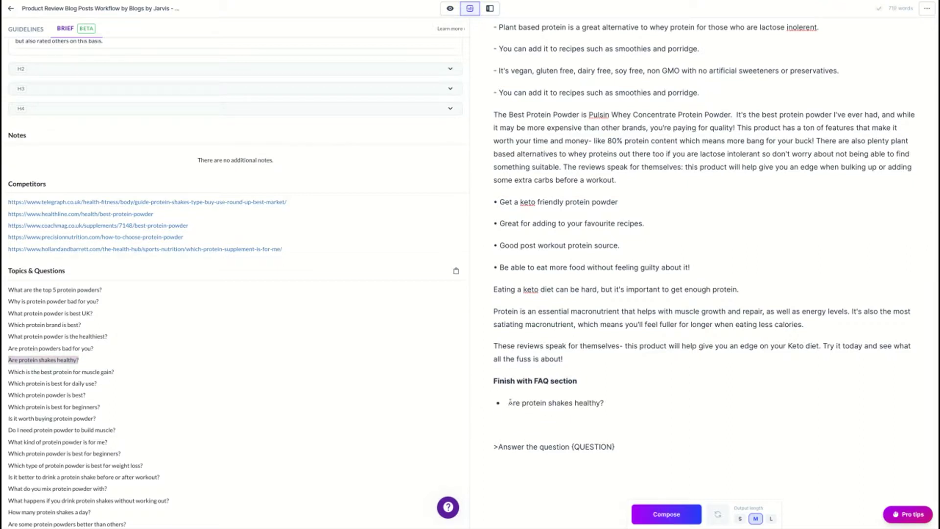
click(509, 402)
key(BackSpace)
- Format the FAQ question "Are protein shakes healthy?" as an H2 heading and delete the blank line beneath it
double_click(602, 402)
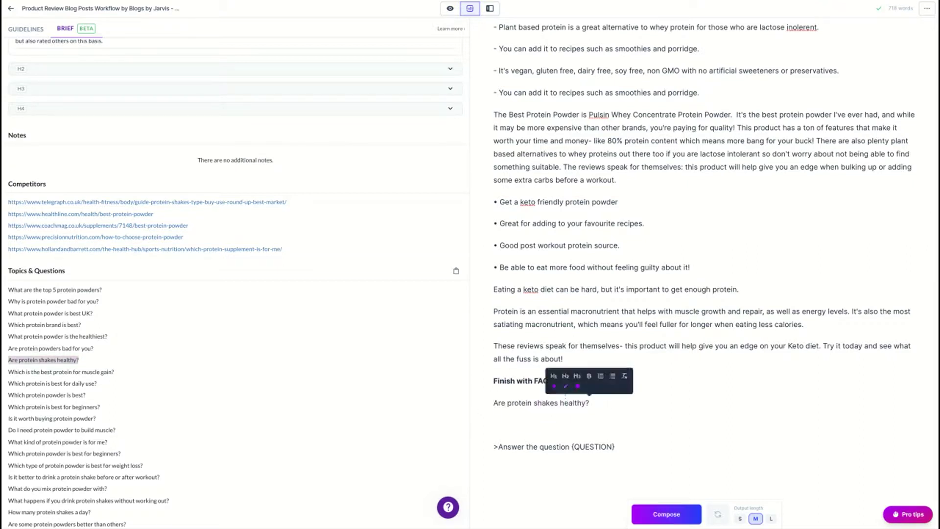
drag(602, 405, 507, 402)
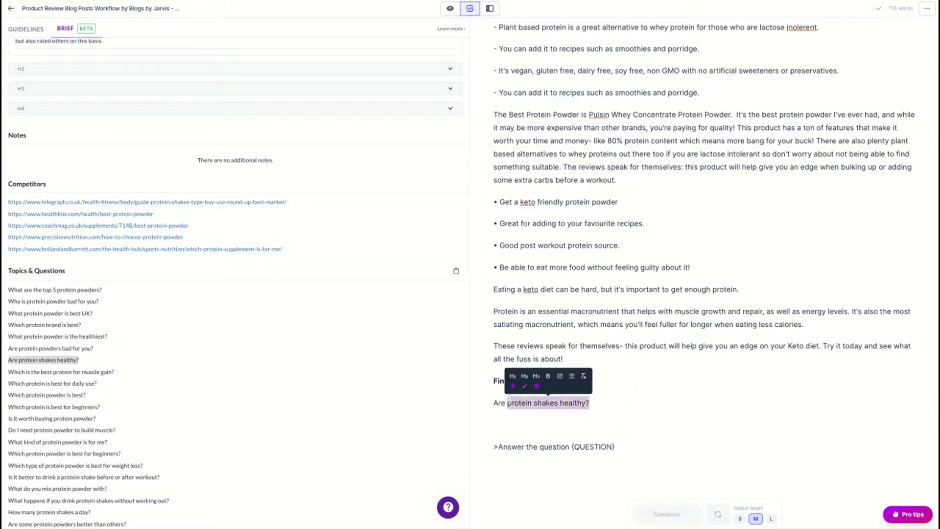
click(583, 403)
mouse_move(577, 402)
mouse_down()
mouse_move(591, 400)
mouse_move(494, 403)
mouse_up()
key(super+c)
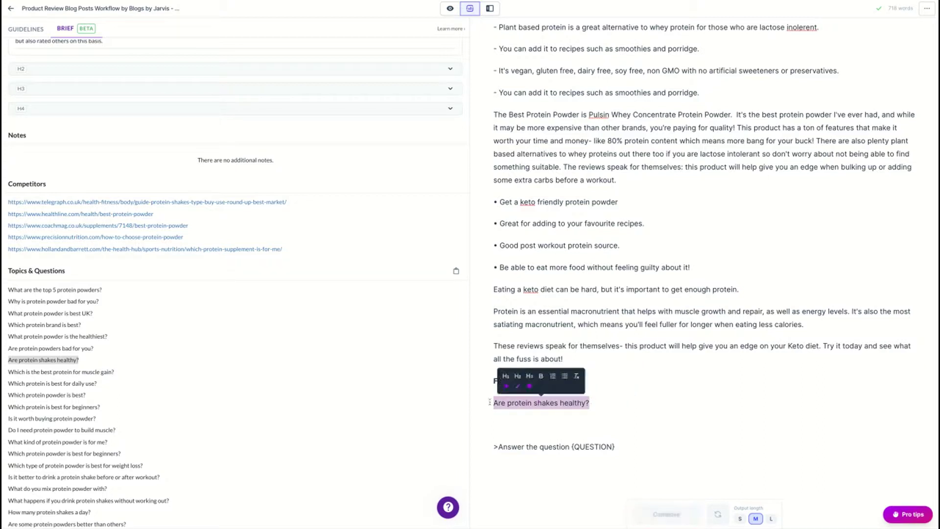
click(517, 376)
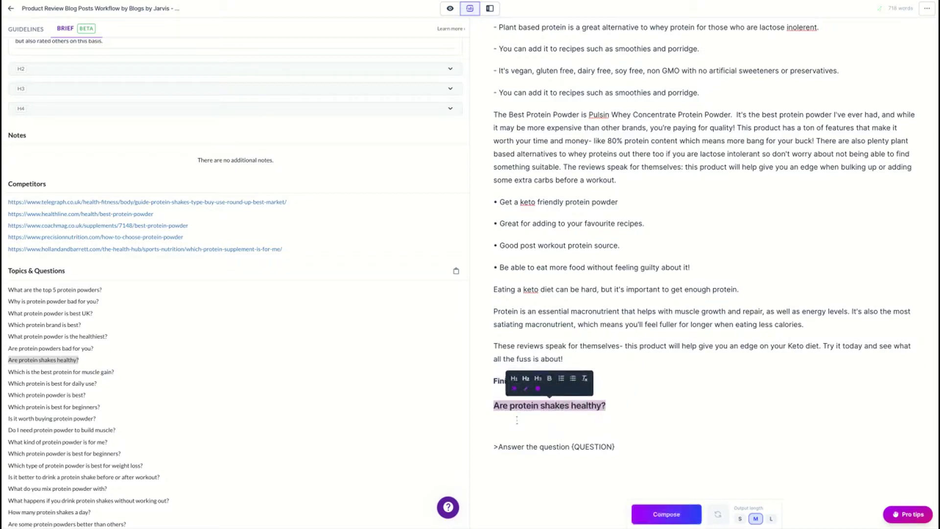
click(514, 431)
key(BackSpace)
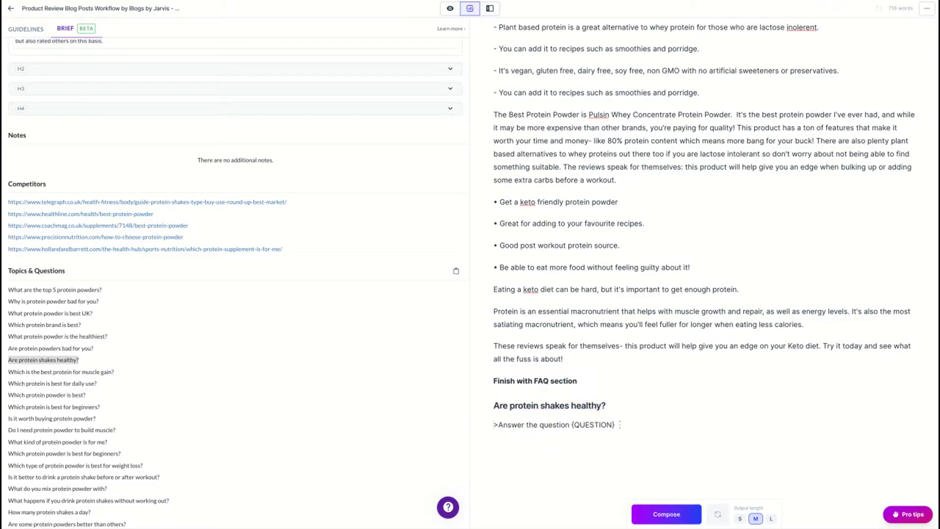
- Replace the {QUESTION} placeholder in the answer command with "Are protein shakes healthy?" and remove the bullet from that line
click(619, 425)
key(shift+Left)
key(shift+Left)
key(shift+Left)
key(shift+Left)
key(shift+Left)
key(shift+Left)
key(shift+Left)
key(shift+Left)
key(shift+Left)
key(shift+Left)
key(super+v)
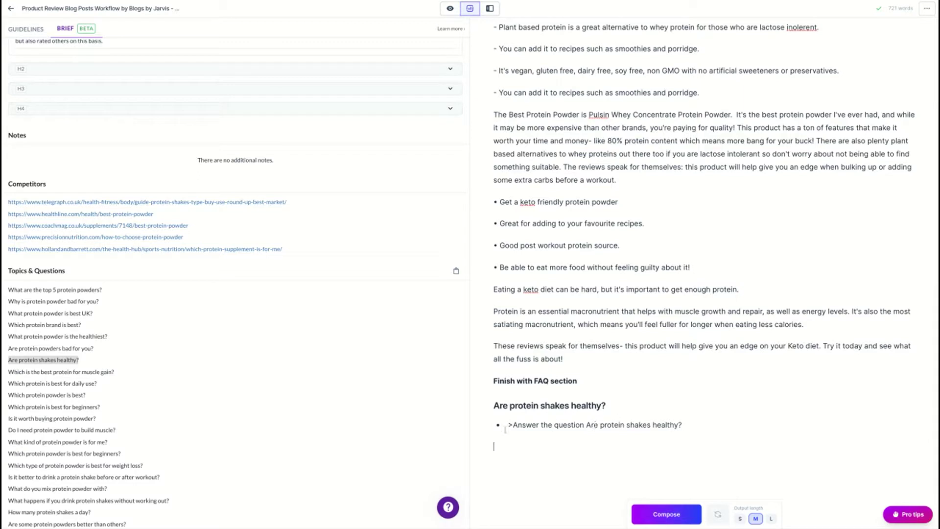
key(BackSpace)
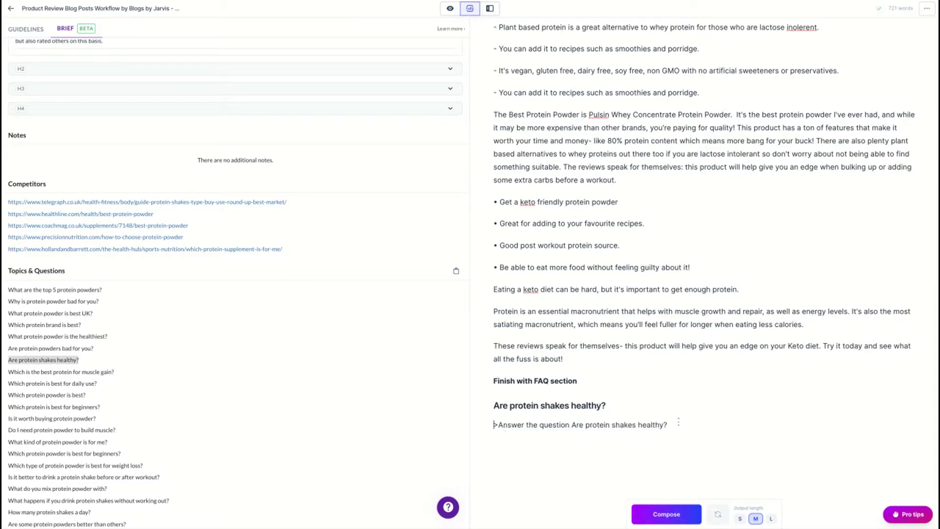
- Run the command answering "Are protein shakes healthy?" and delete the stray "#FAQ" text from the generated output
key(ctrl+Return)
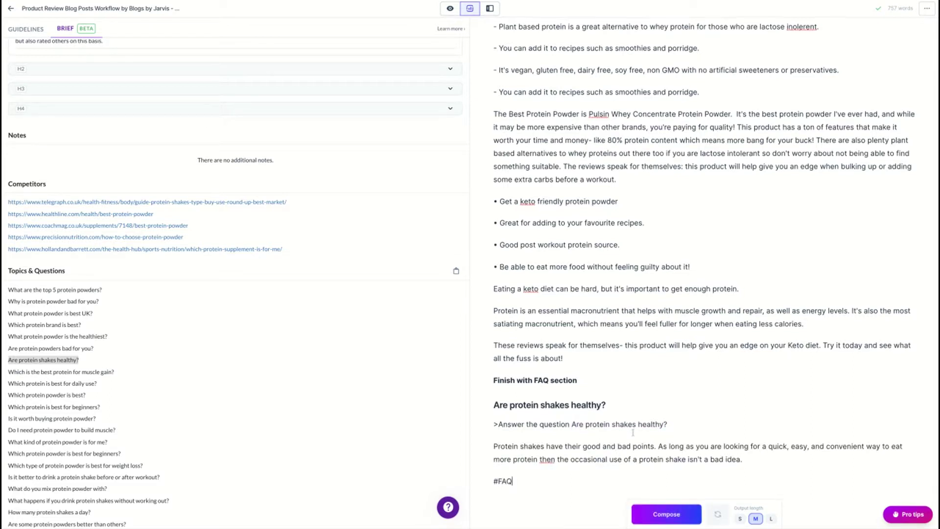
scroll(587, 441, down, 1)
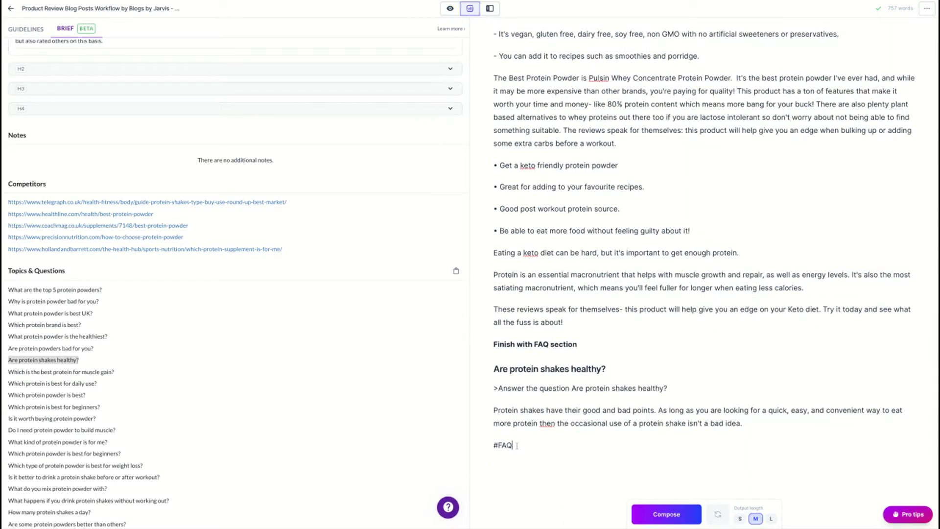
drag(516, 445, 493, 444)
key(BackSpace)
- Extend the FAQ answer with two more medium-length compositions and delete the incomplete line beginning "The Best Protein Powder is Pulsin" at its end
click(658, 512)
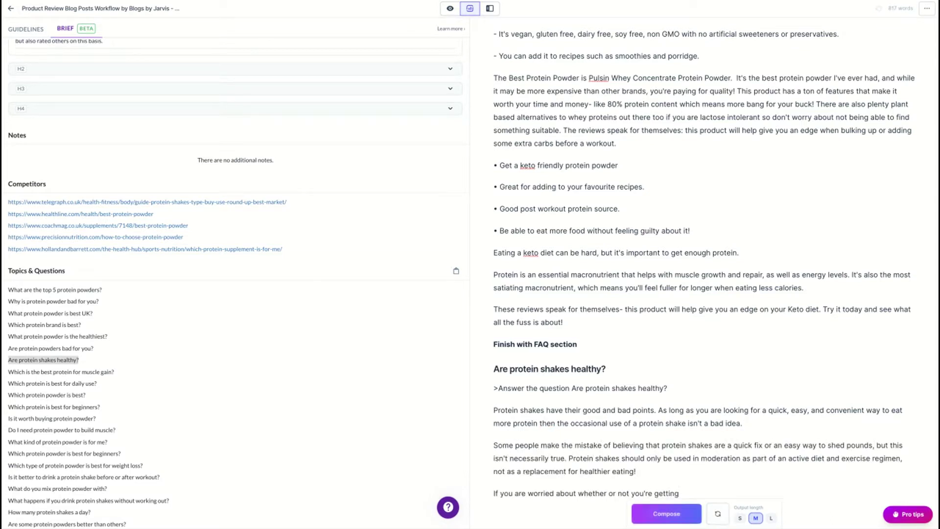
click(651, 520)
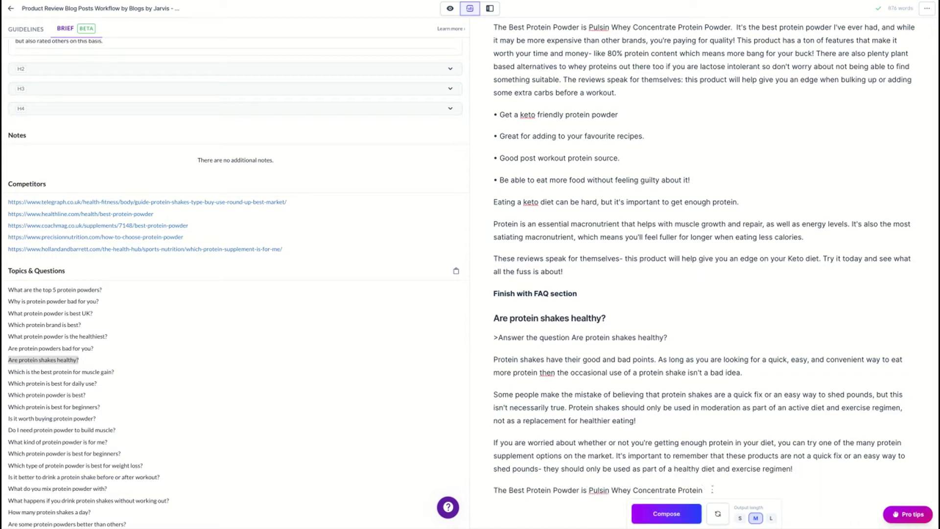
drag(712, 490, 494, 490)
key(BackSpace)
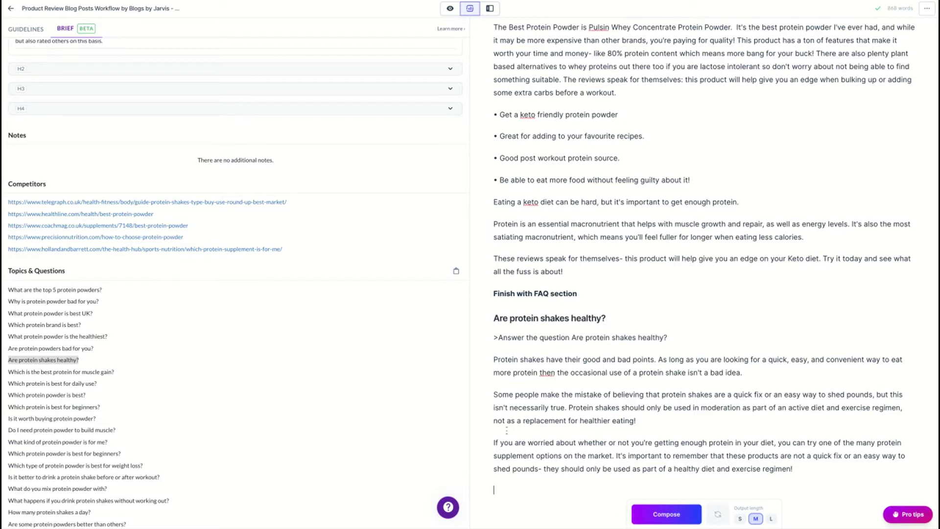
- Switch from the split SEO brief view to the single-document view and review the article from the introduction down to the FAQ answer
scroll(506, 431, down, 2)
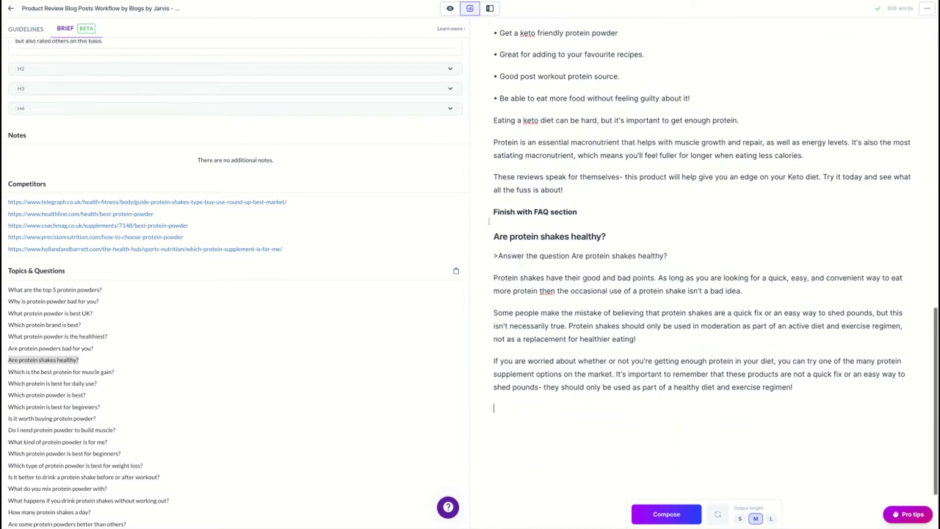
click(448, 8)
scroll(464, 198, up, 10)
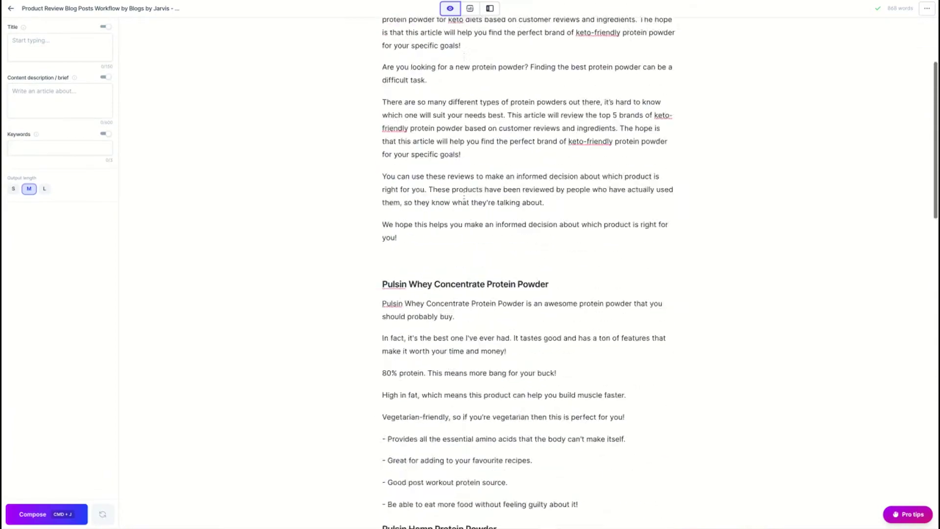
scroll(463, 198, down, 7)
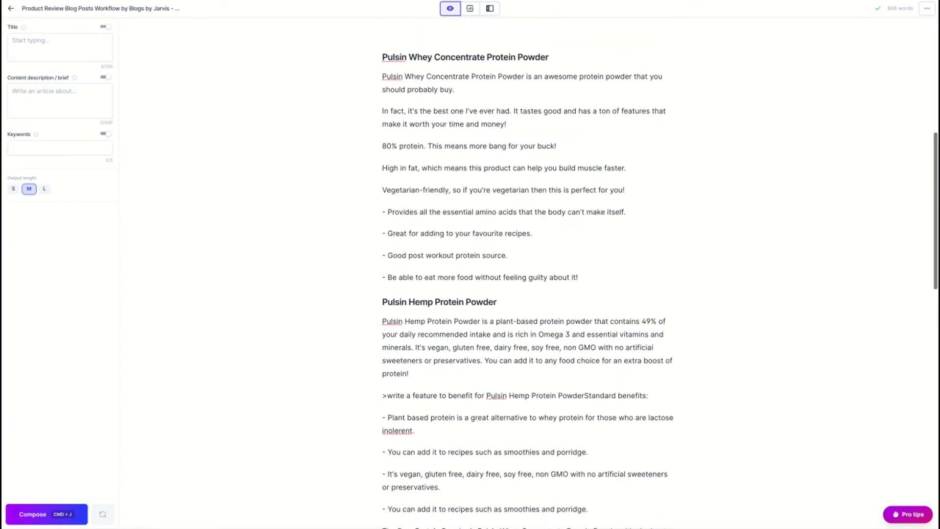
scroll(528, 274, down, 16)
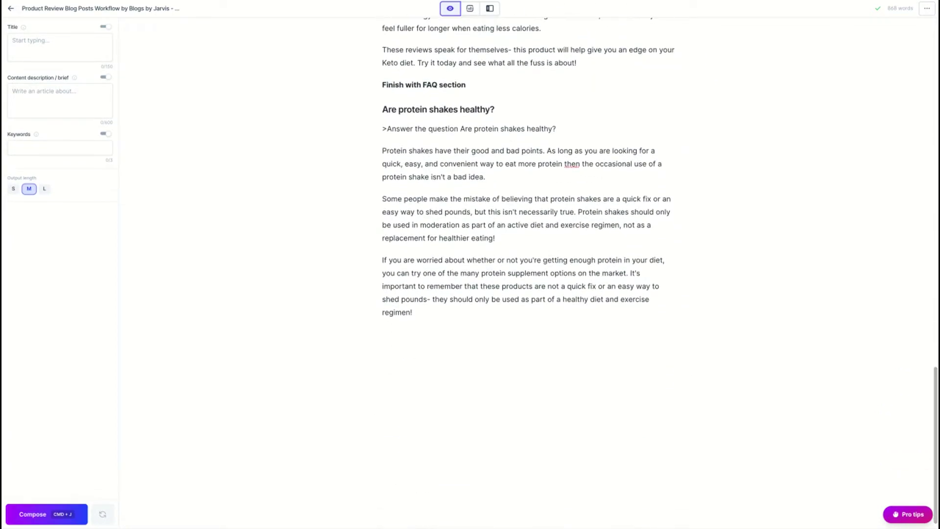